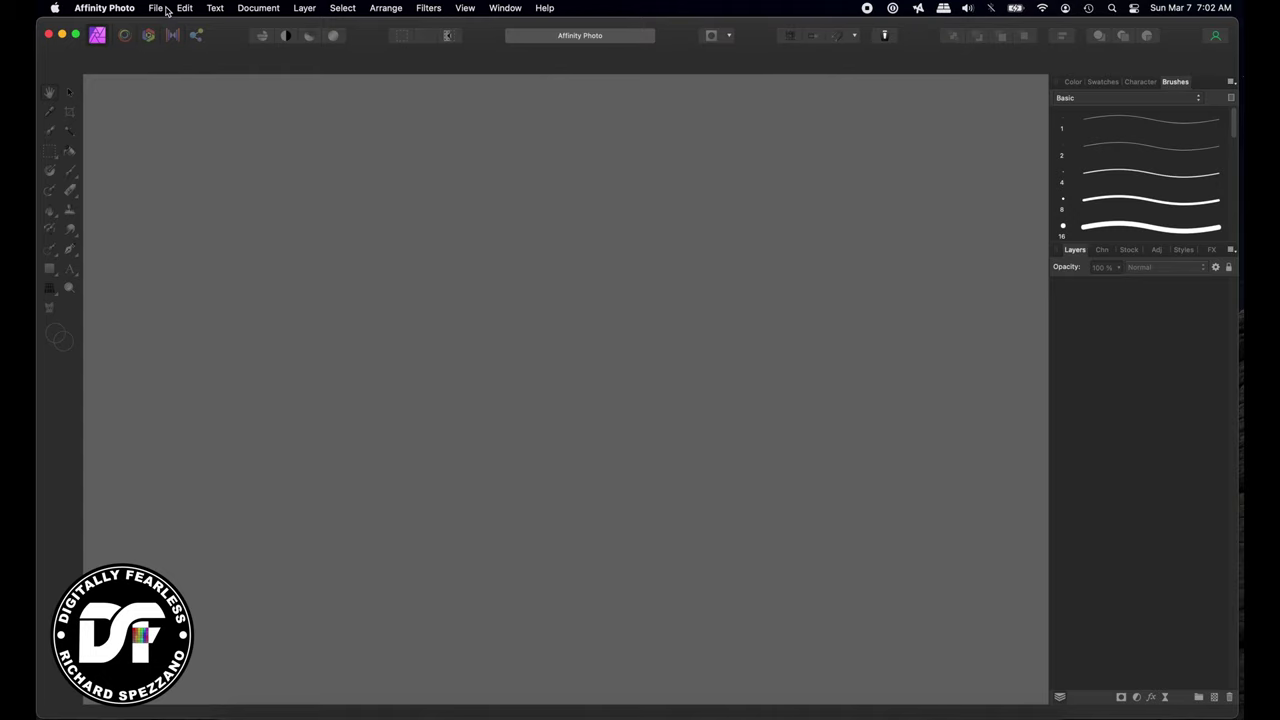
- Create a new 1000 × 1000 px document
left_click(164, 9)
left_click(152, 29)
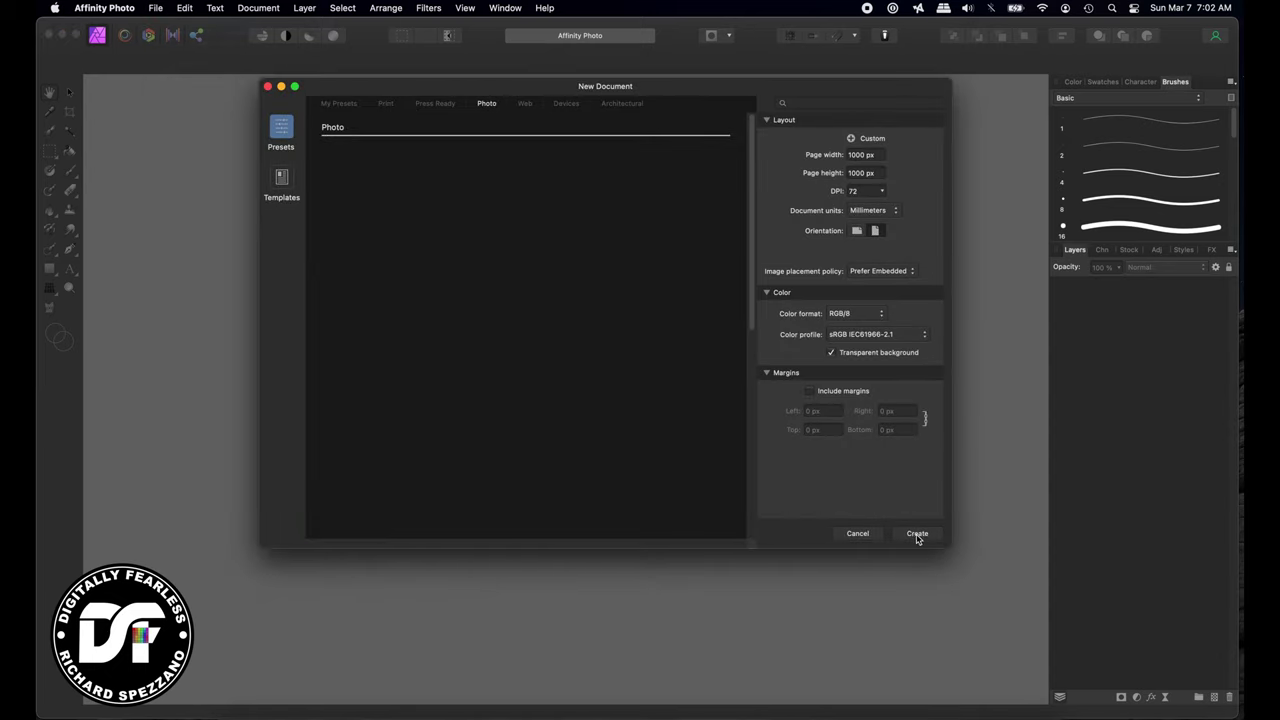
left_click(917, 535)
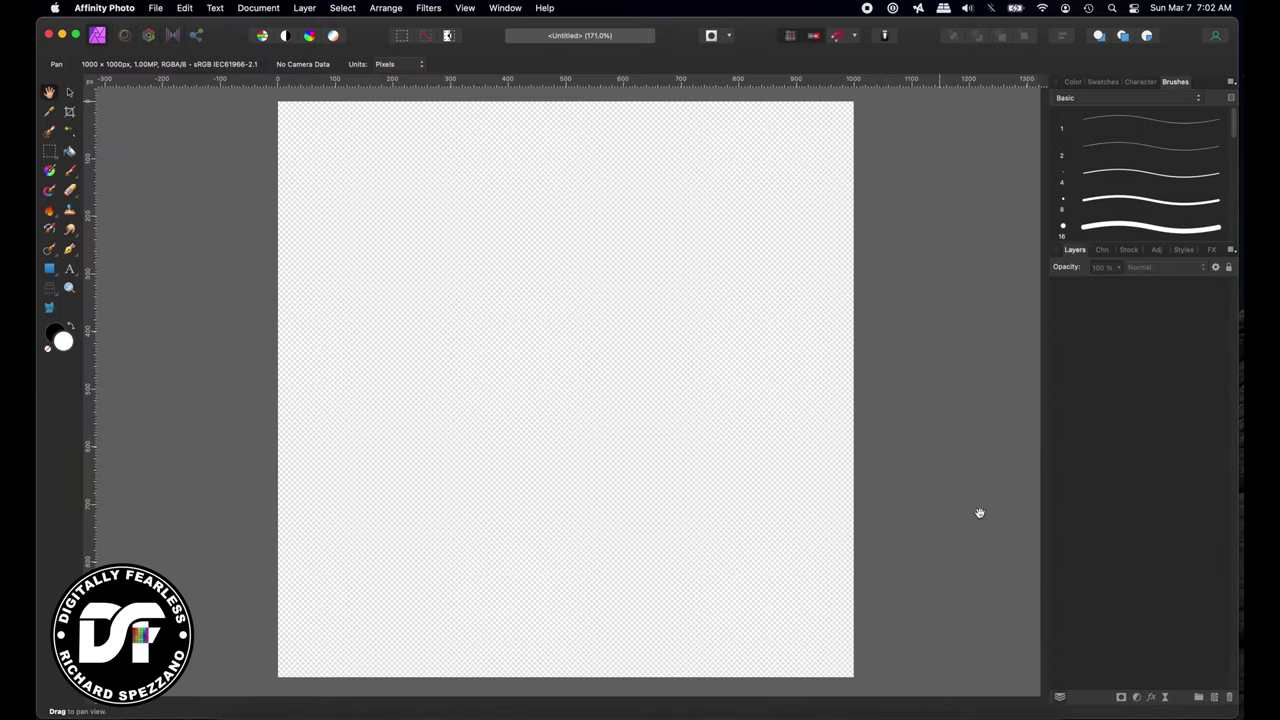
- Place the red-dress Unsplash stock photo onto the canvas
left_click(1129, 251)
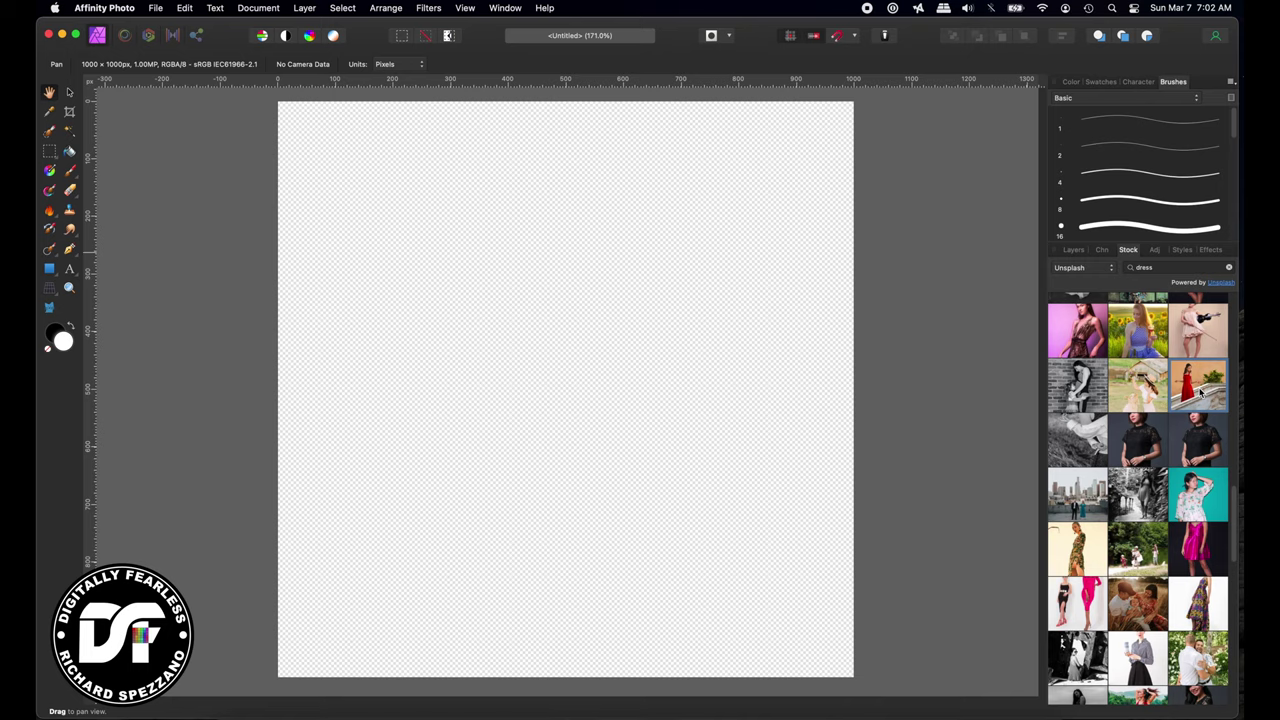
left_click_drag(1150, 392, 539, 427)
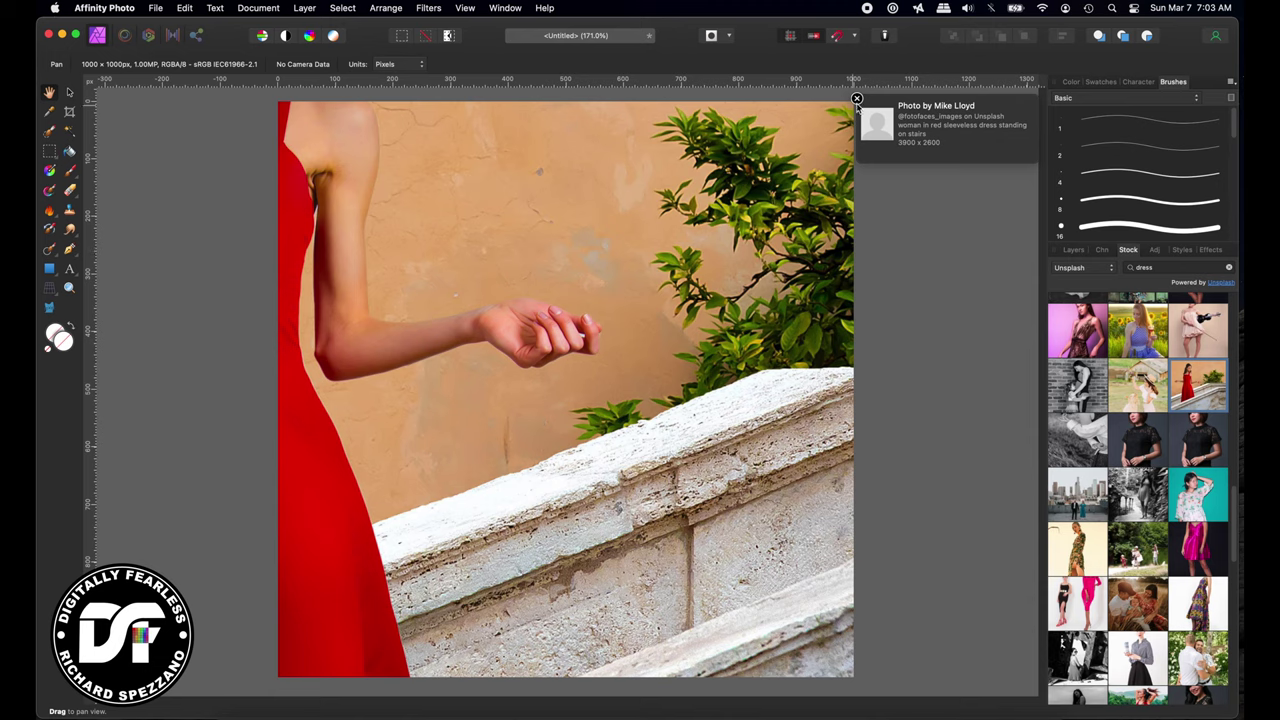
left_click(857, 101)
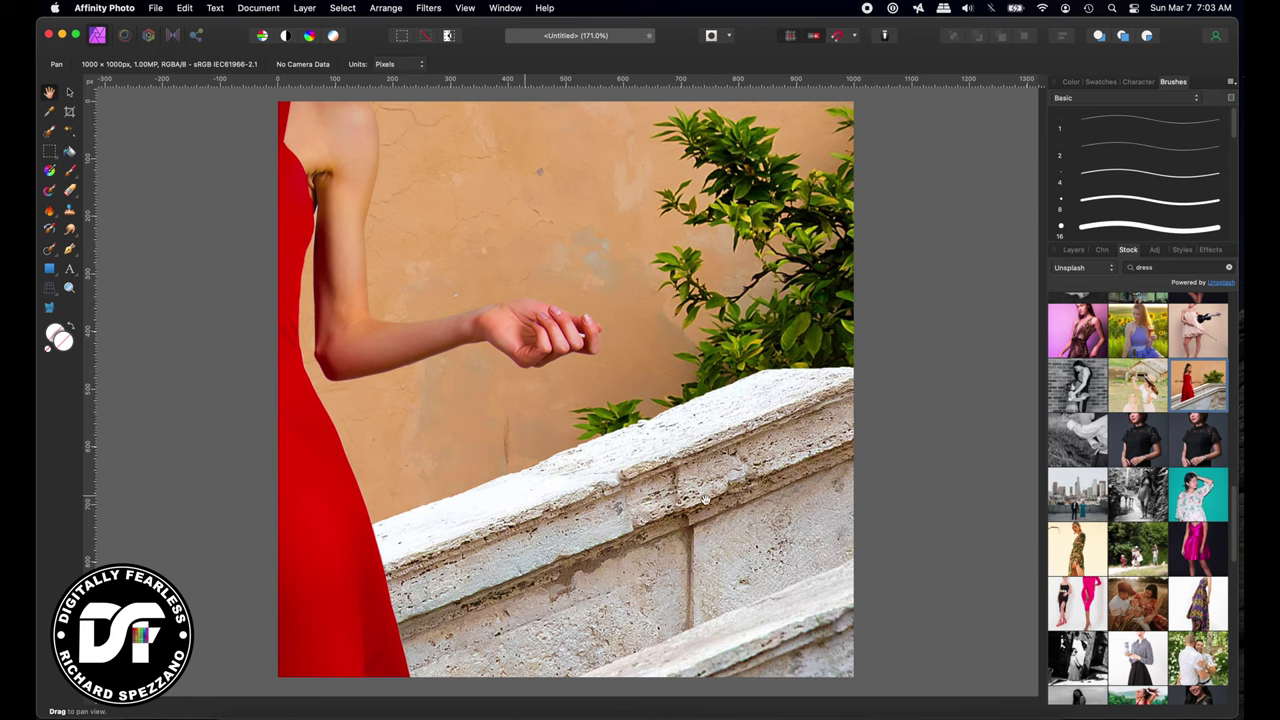
- Clip the canvas to the full photo at 3900 × 2600 px
left_click(255, 14)
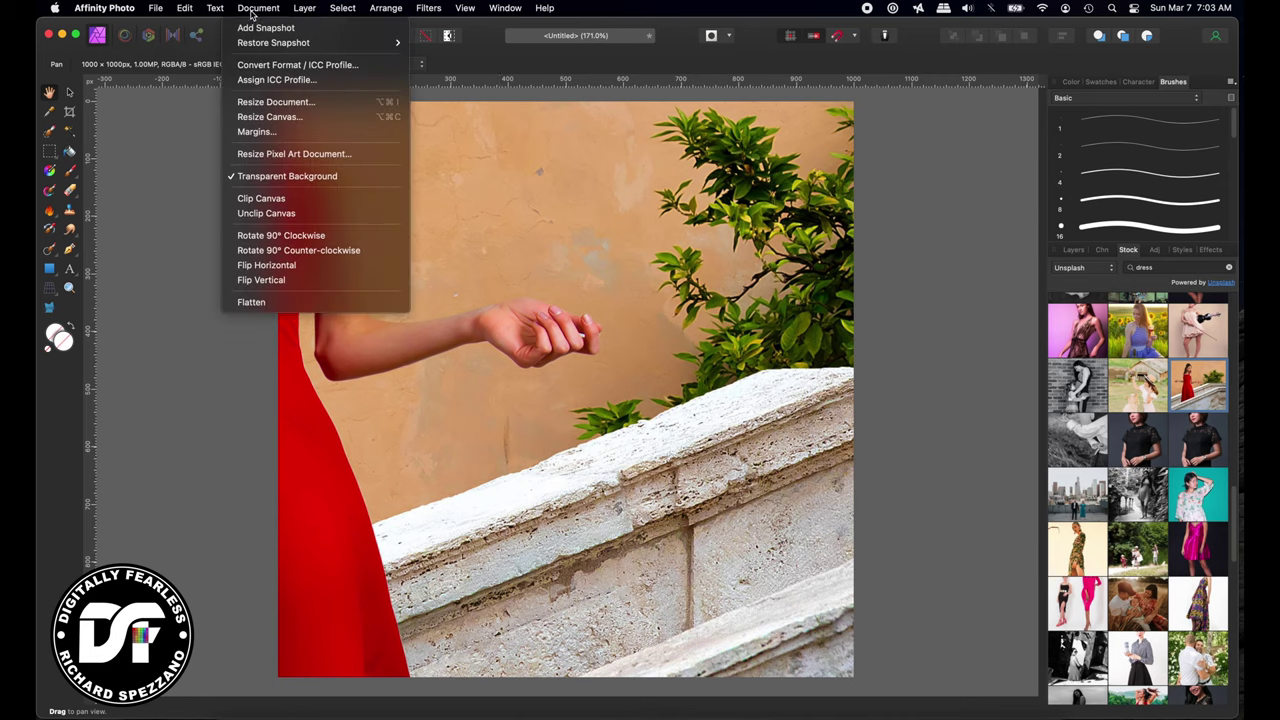
left_click(261, 199)
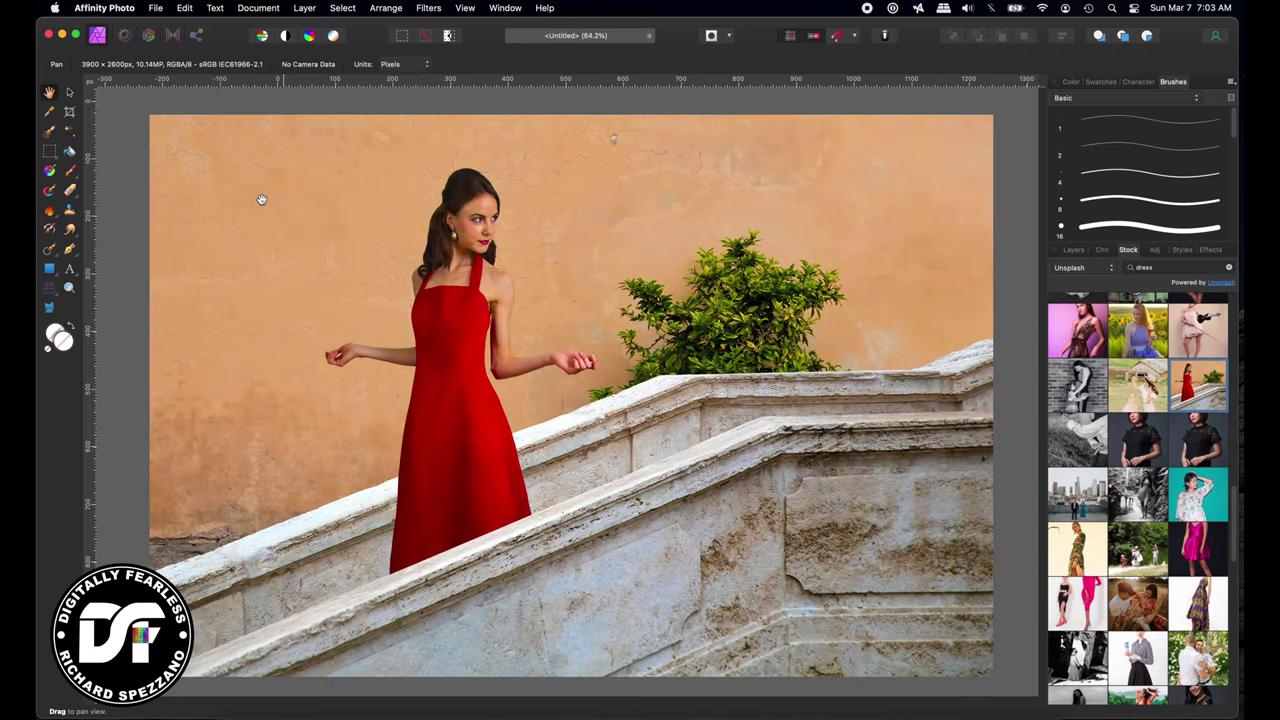
left_click(68, 290)
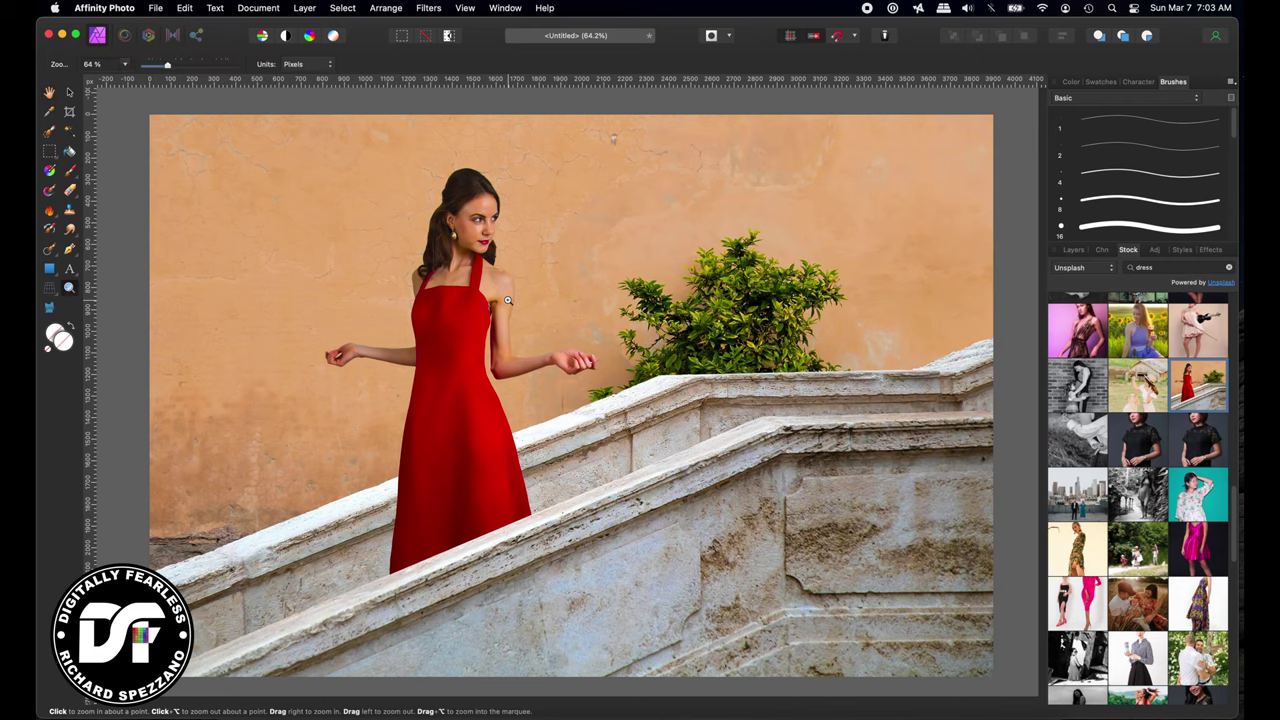
- Paint a Selection Brush selection over the red dress with an enlarged brush
left_click(460, 315)
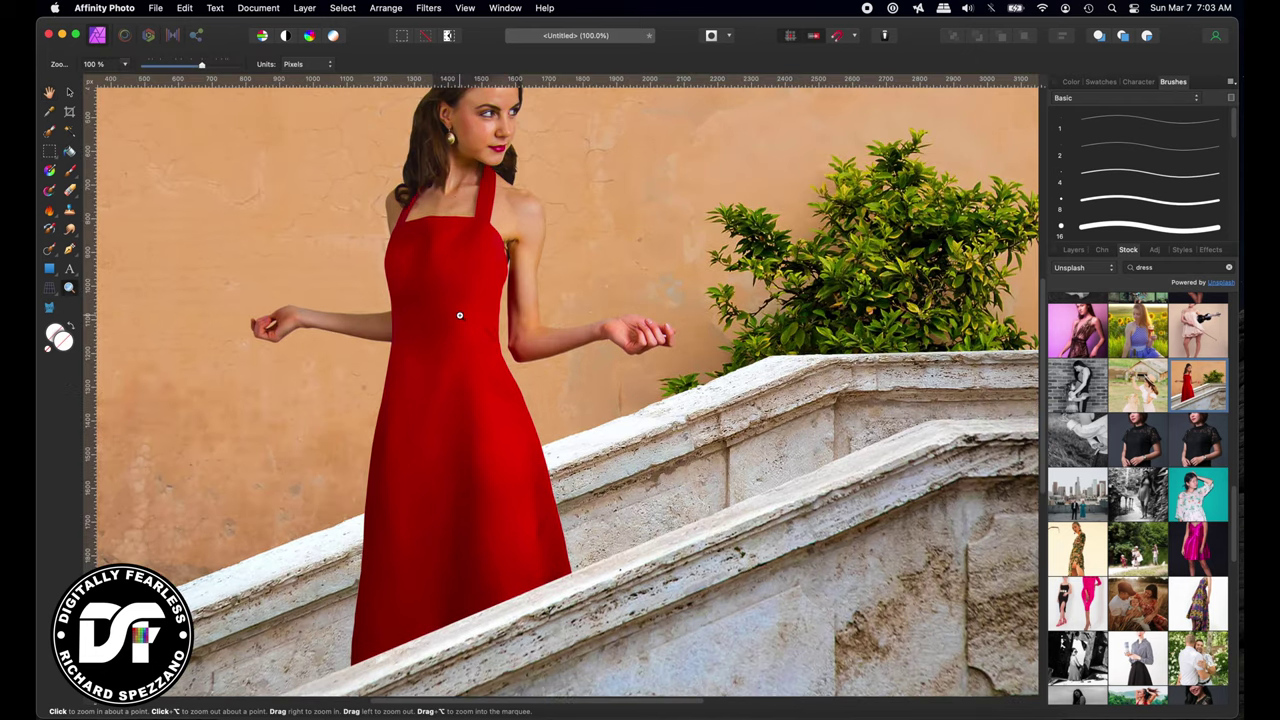
left_click(50, 131)
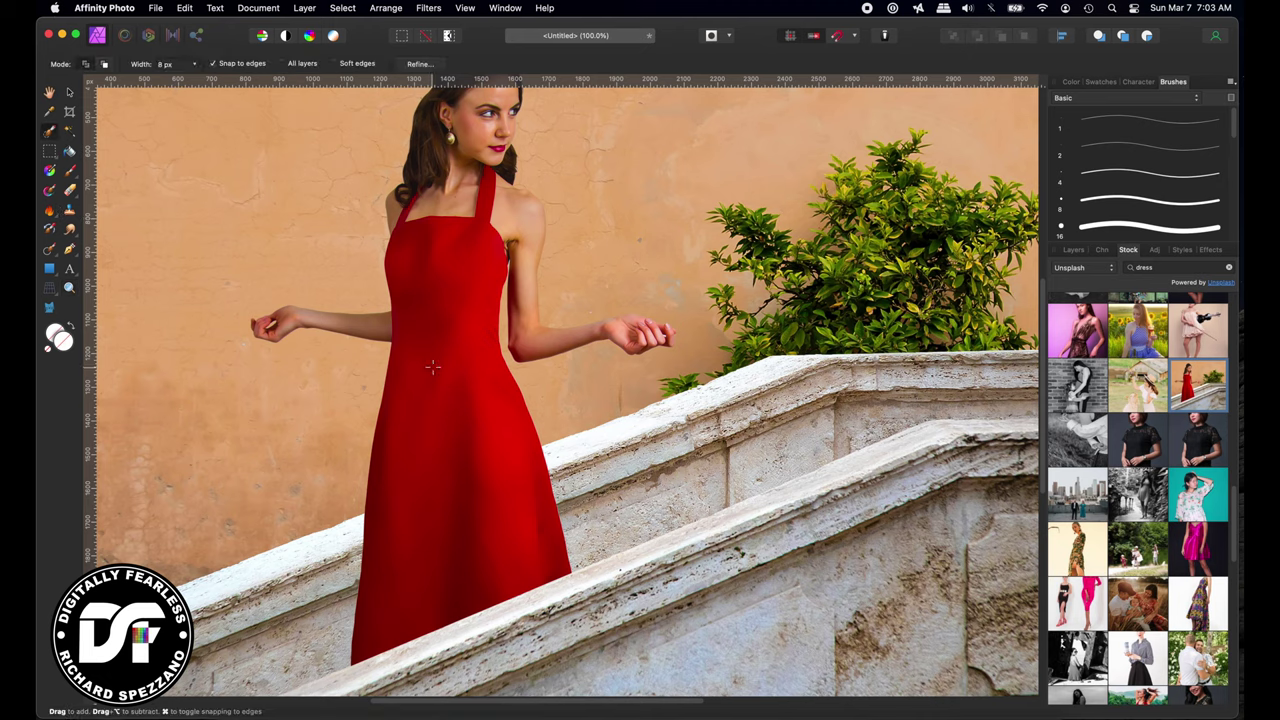
key("bracketright")
key("bracketright")
key("bracketright")
key("bracketright")
key("bracketright")
key("bracketright")
key("bracketright")
key("bracketright")
key("bracketright")
key("bracketright")
key("bracketright")
key("bracketright")
key("bracketright")
left_click_drag(464, 310, 464, 366)
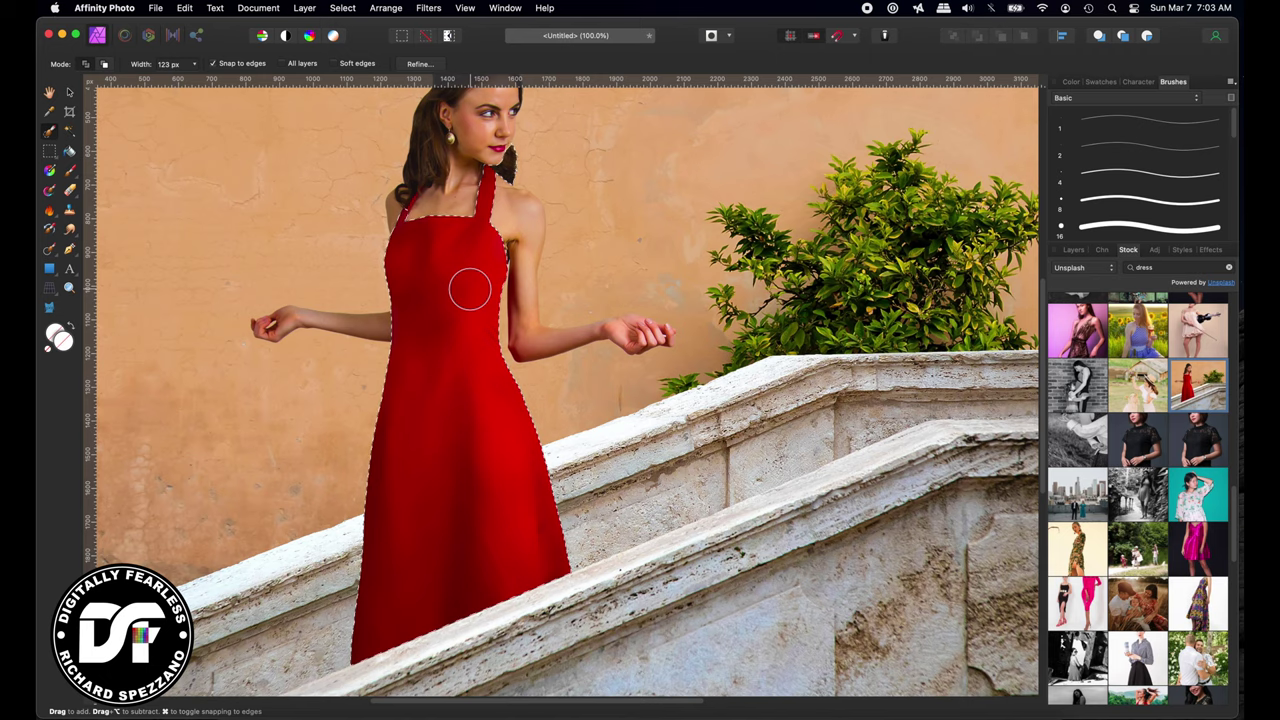
- Zoom to 400% and extend the selection along the bodice and straps with a smaller brush
key("super+equal")
key("super+equal")
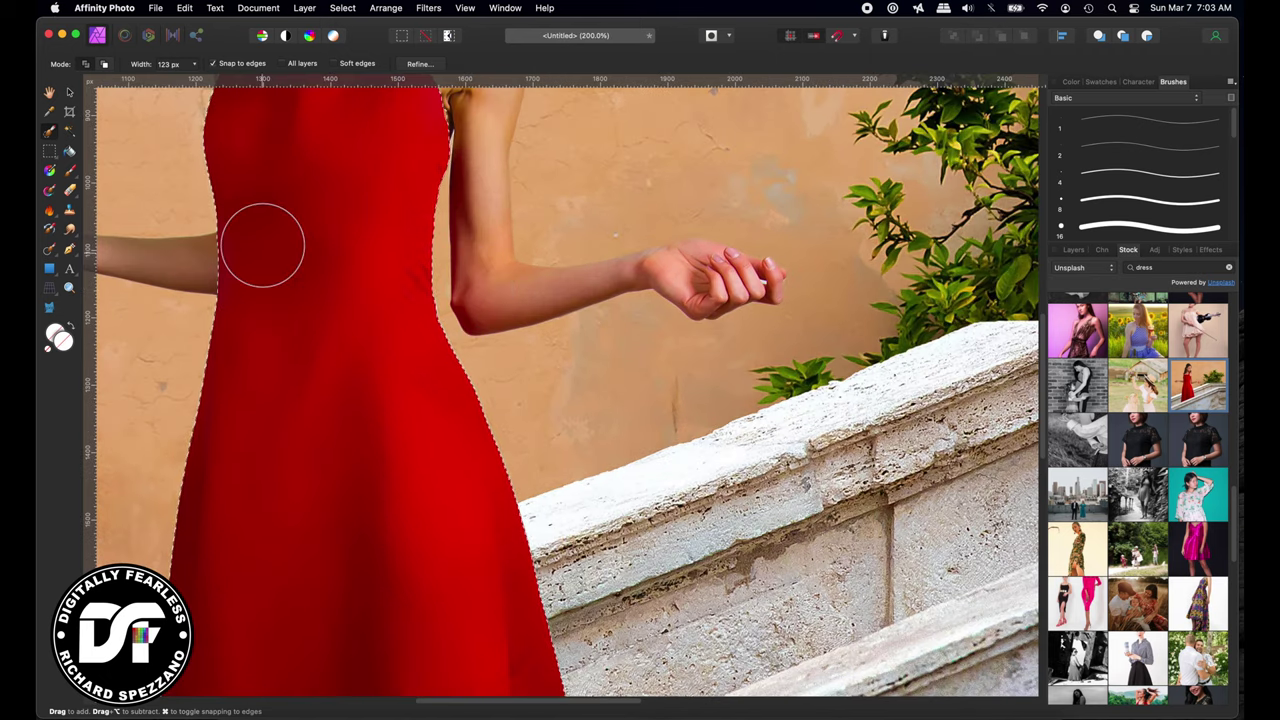
key("space")
left_click_drag(280, 251, 380, 583)
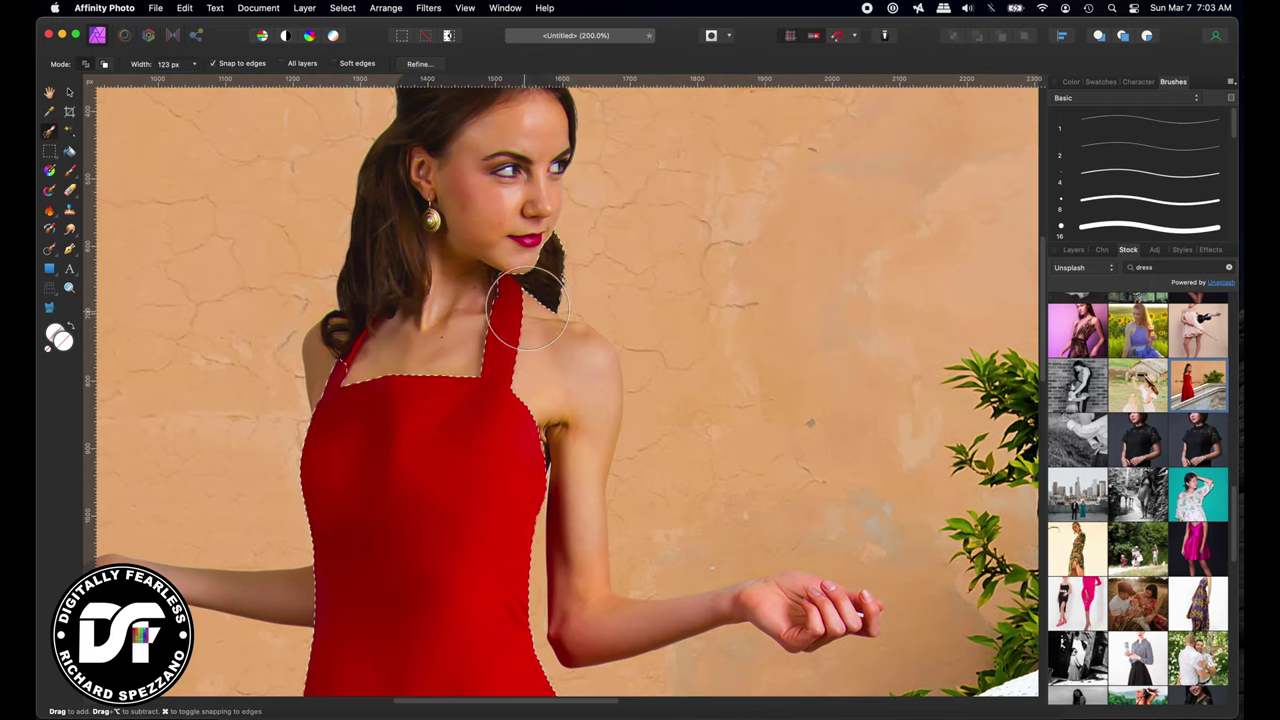
key("bracketleft")
key("bracketleft")
key("bracketleft")
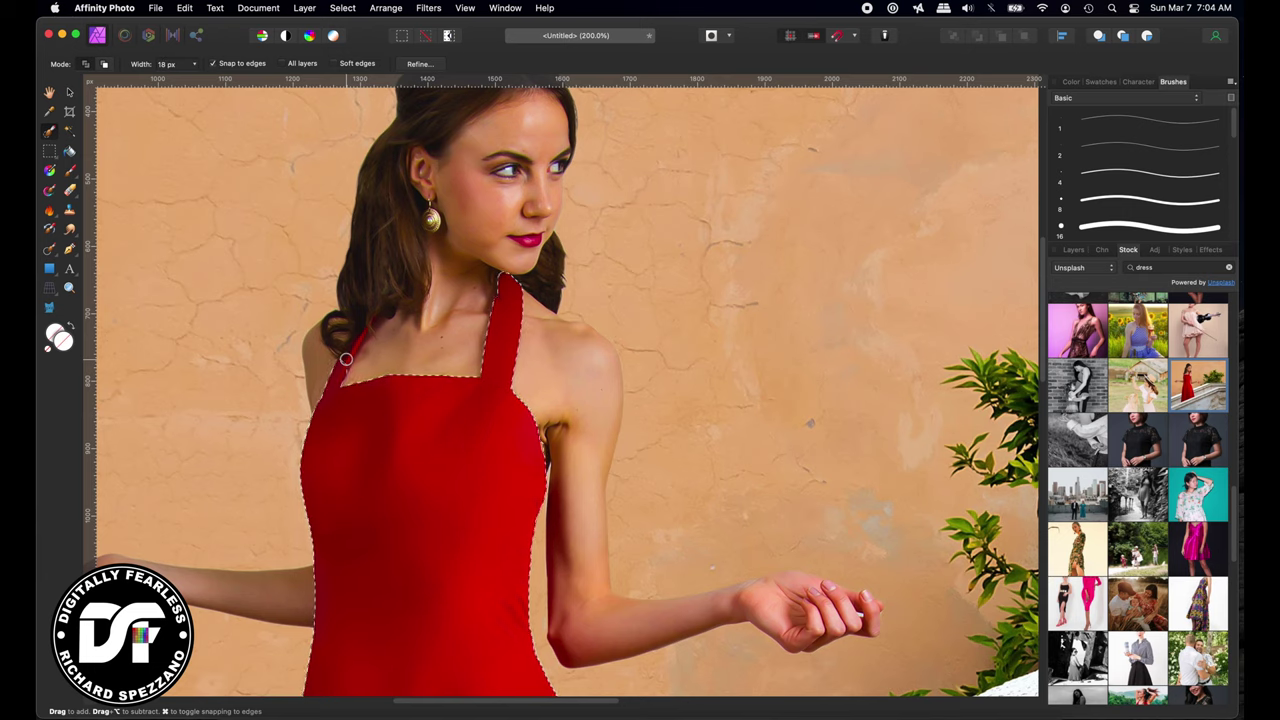
key("super+equal")
key("super+equal")
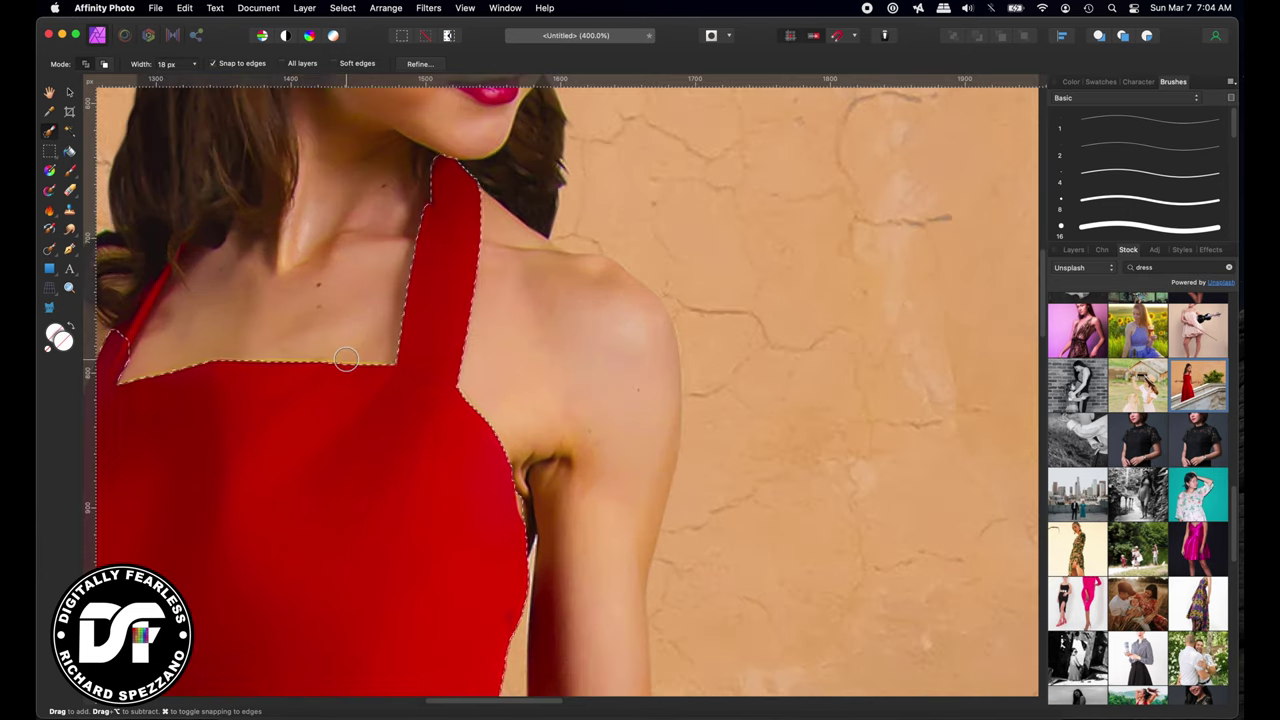
mouse_move(309, 434)
left_mouse_down()
mouse_move(669, 460)
mouse_move(702, 524)
left_mouse_up()
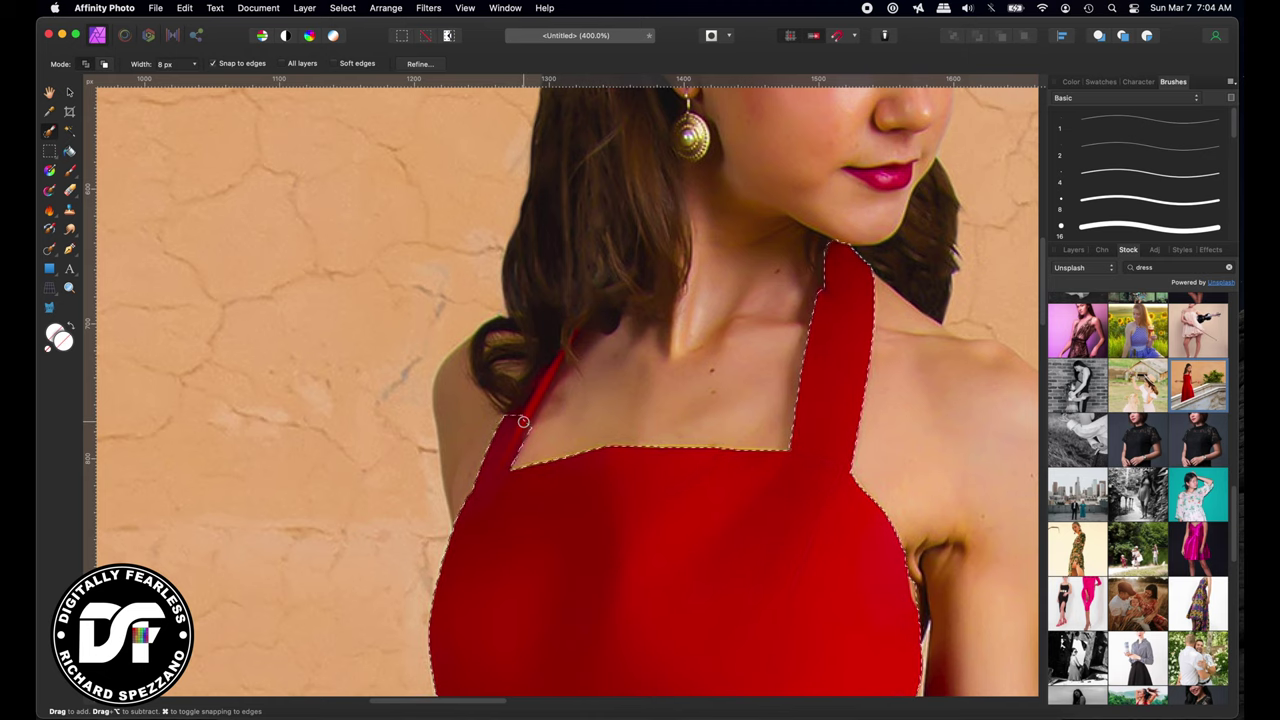
left_click_drag(524, 419, 555, 363)
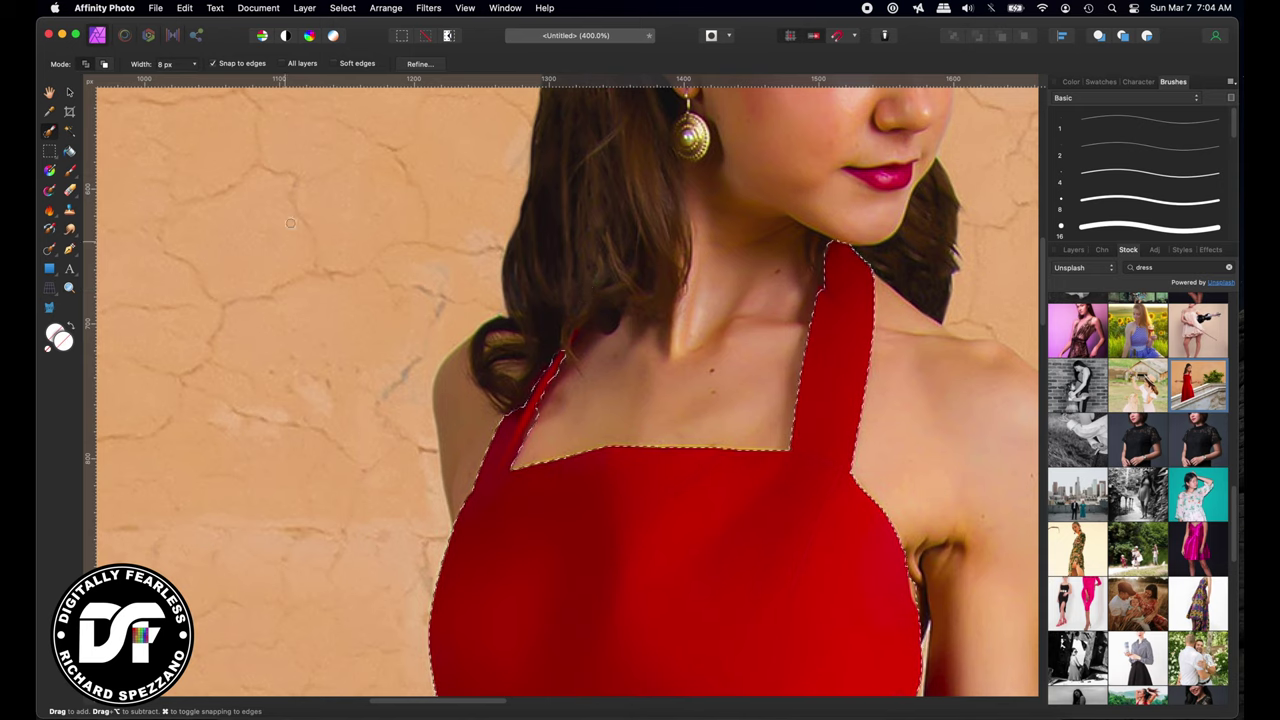
- Refine the selection with Black matte preview and 0.1 px feather, output as new layer with mask
left_click(416, 64)
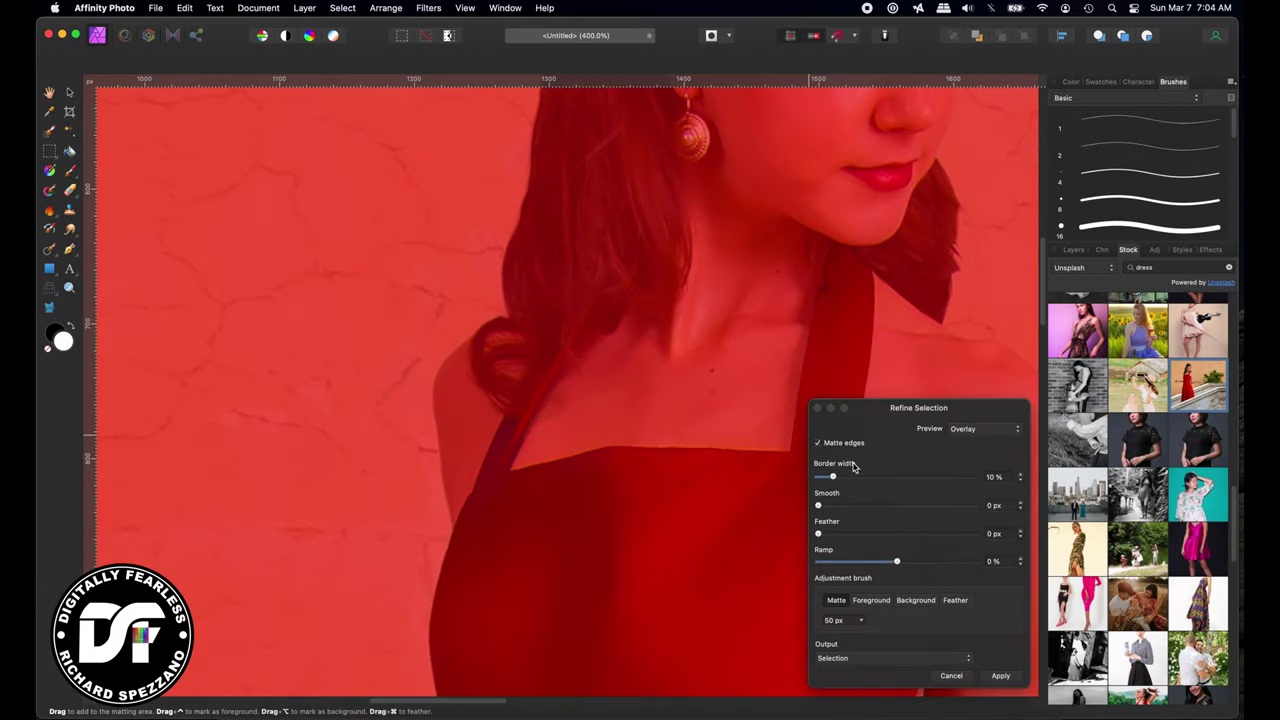
key("super+0")
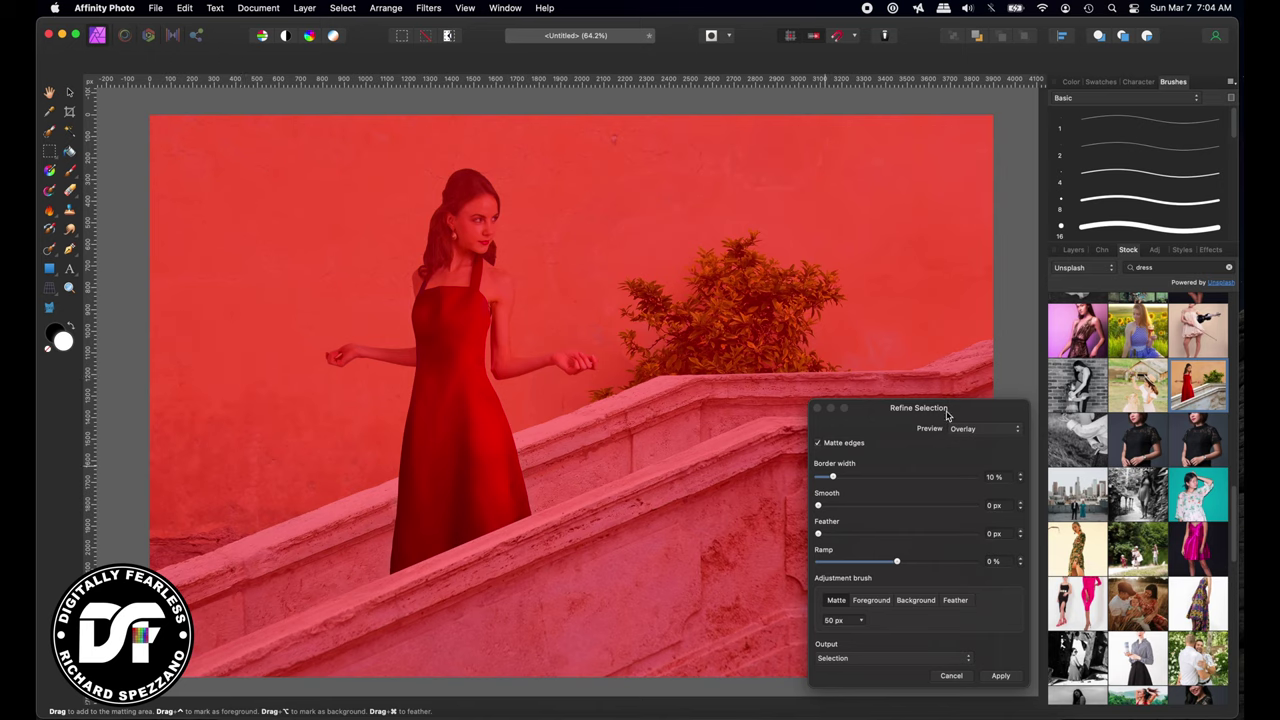
left_click(970, 430)
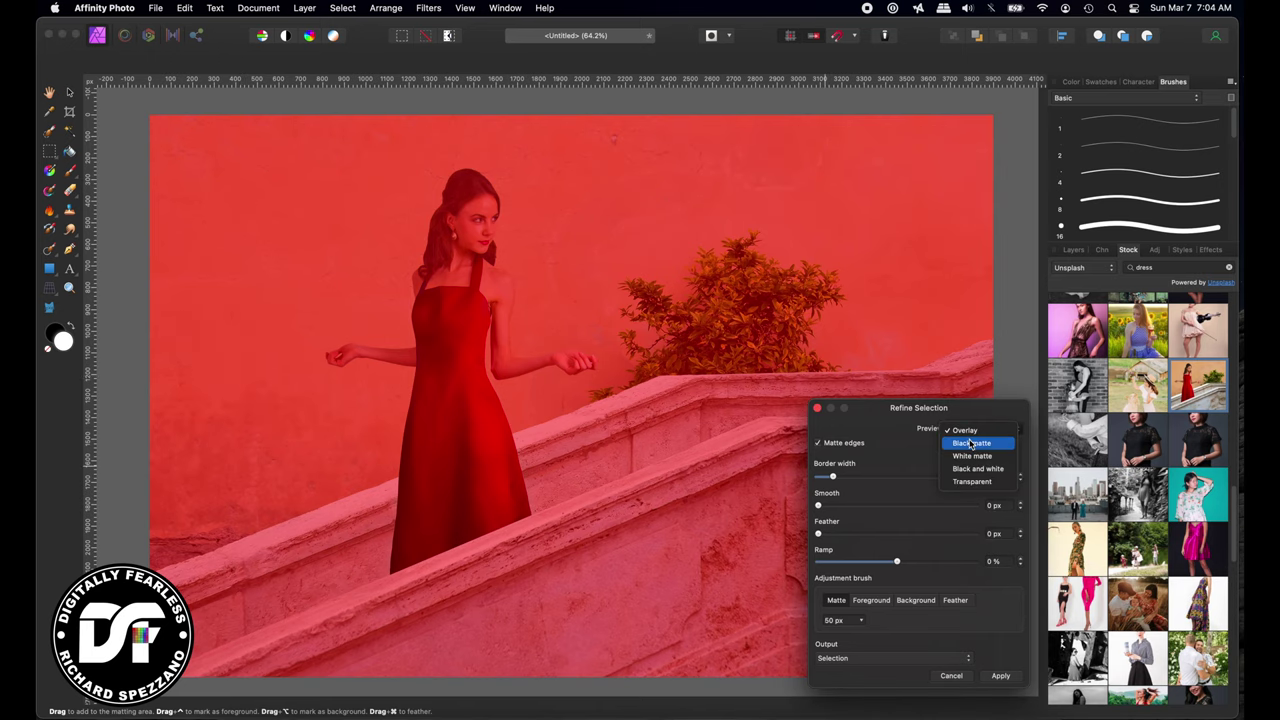
left_click(970, 443)
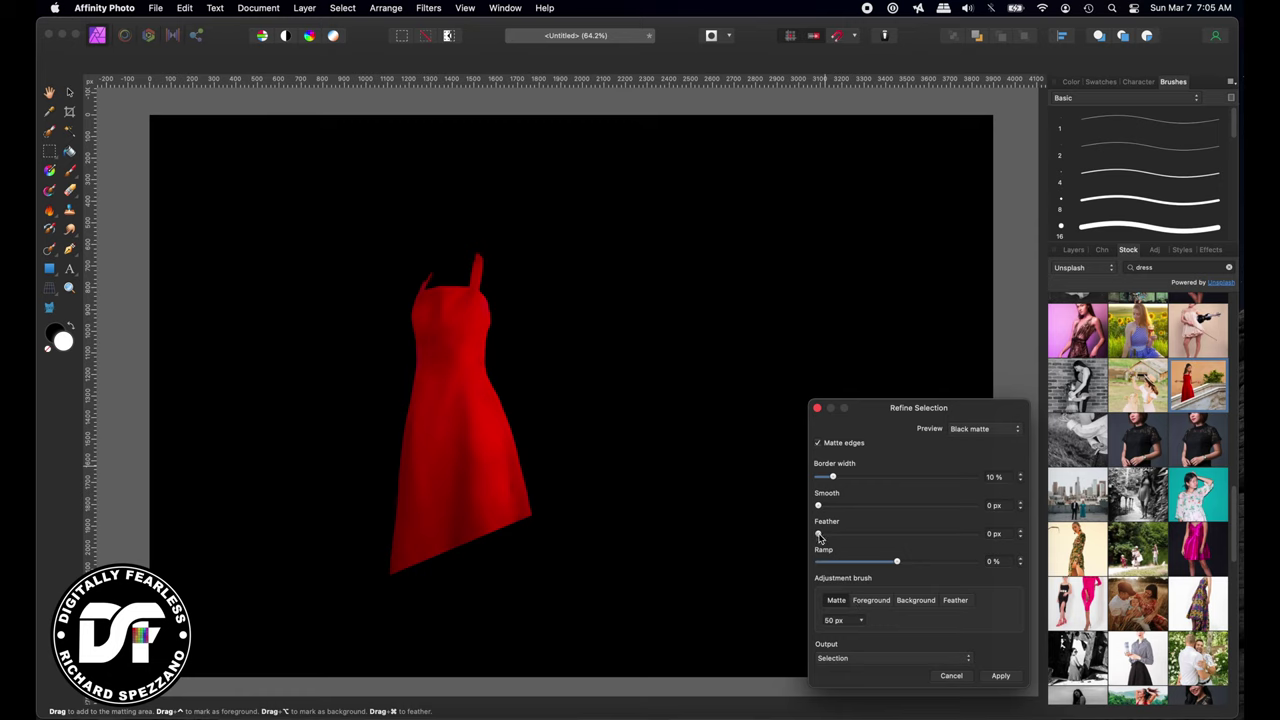
left_click_drag(819, 536, 821, 537)
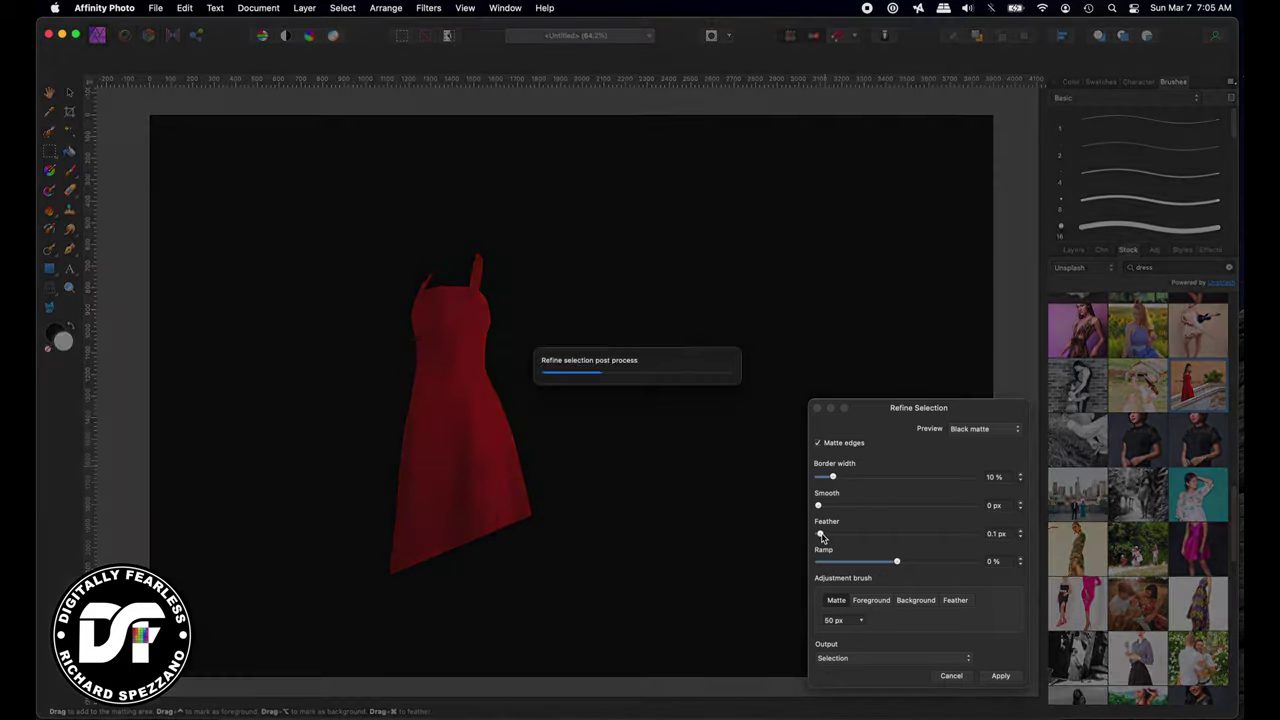
left_click(862, 658)
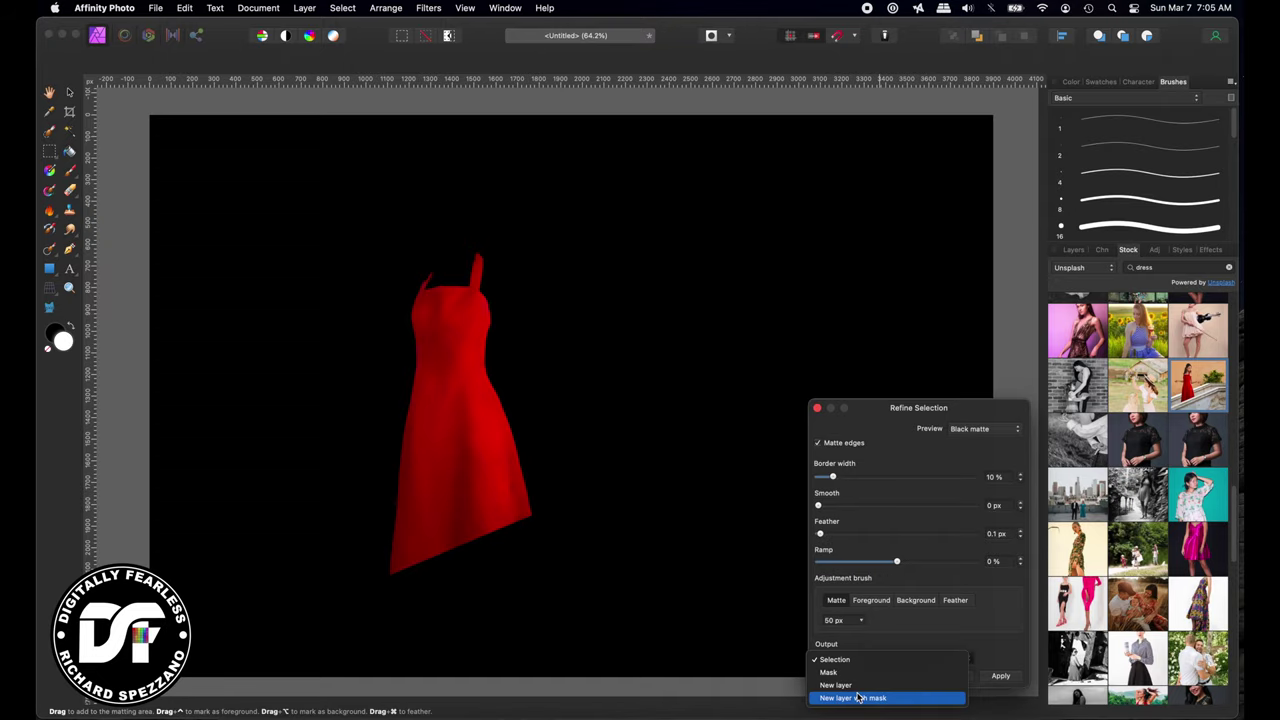
left_click(857, 698)
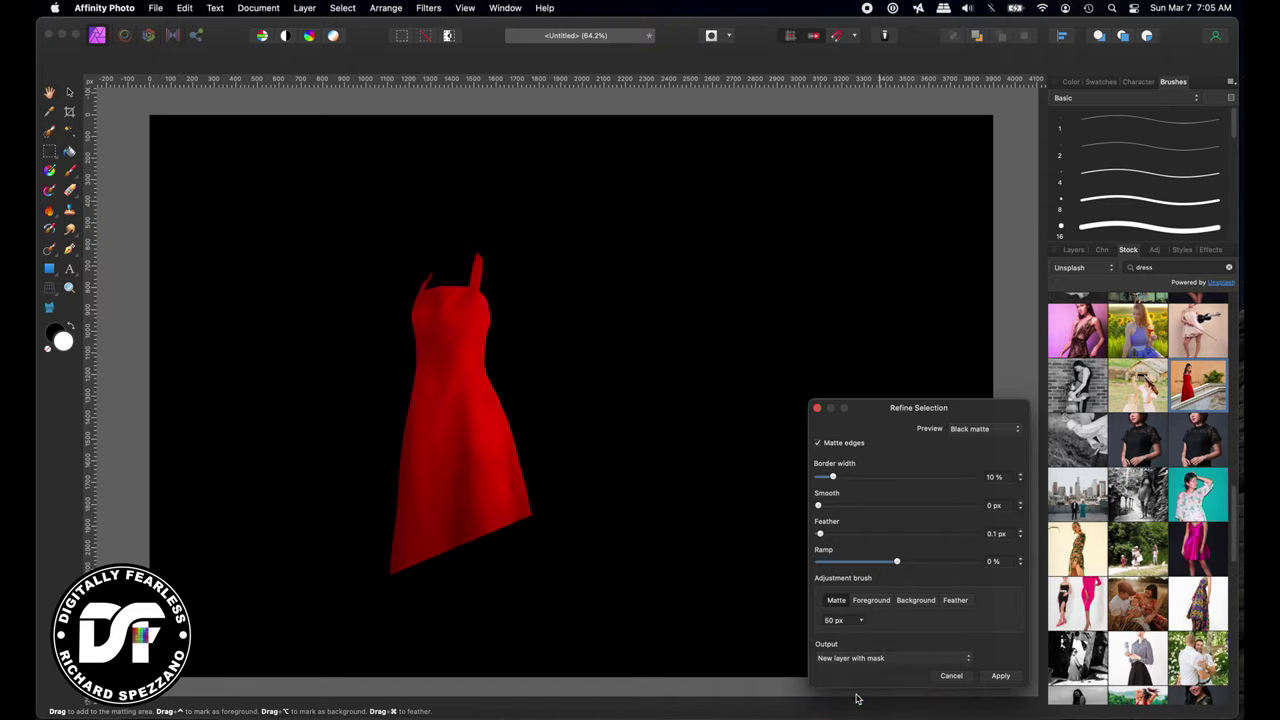
left_click(1000, 676)
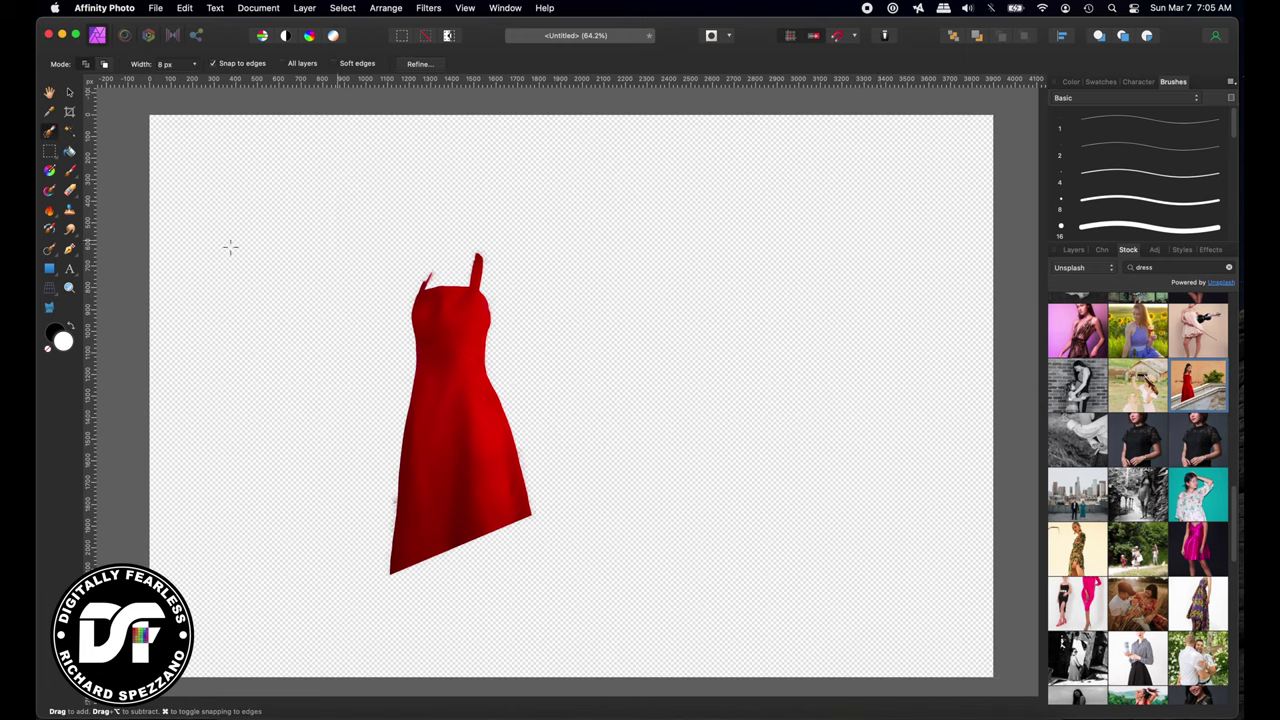
- Show both the dress layer and the stairs photo beneath it in the Layers panel
left_click(69, 92)
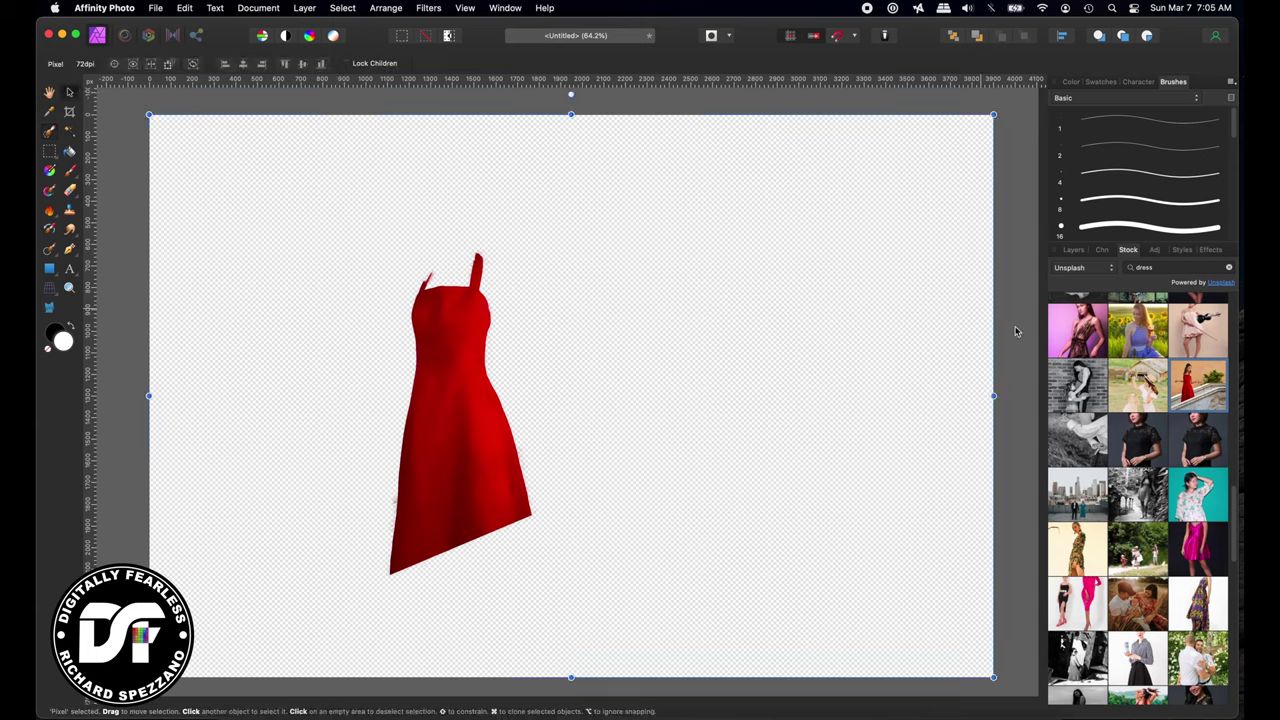
left_click(1073, 250)
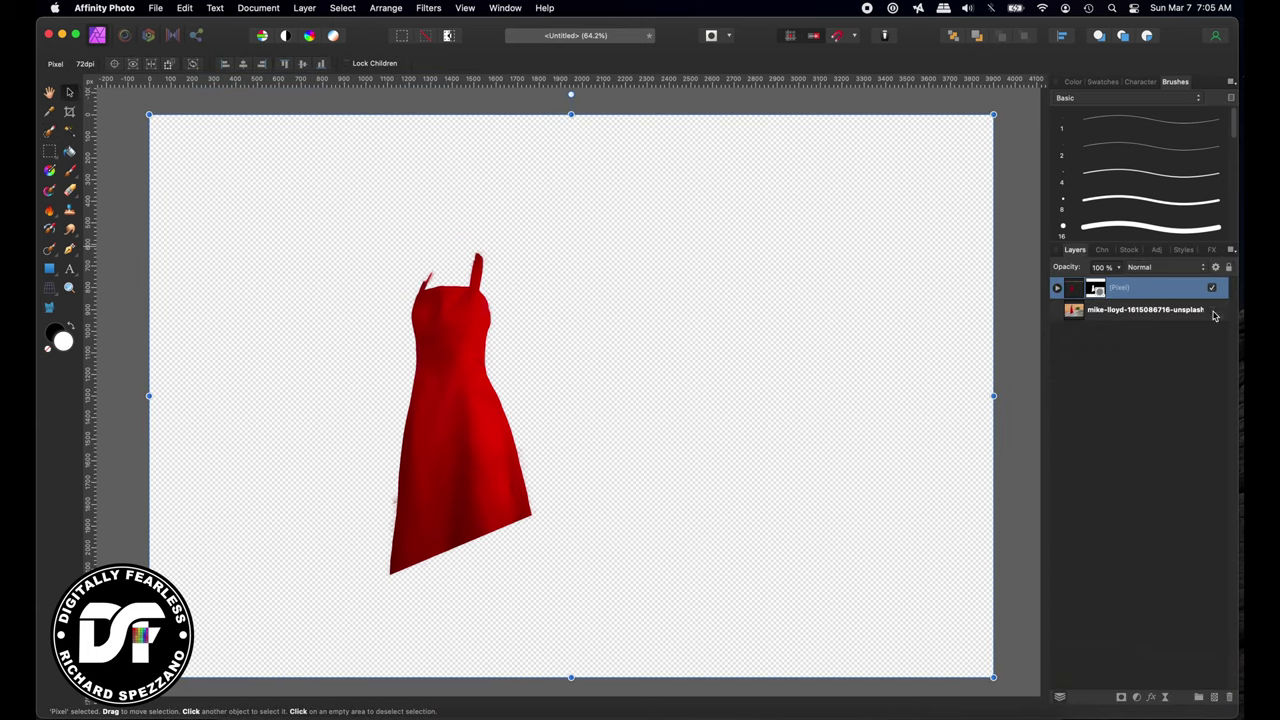
left_click(1213, 313)
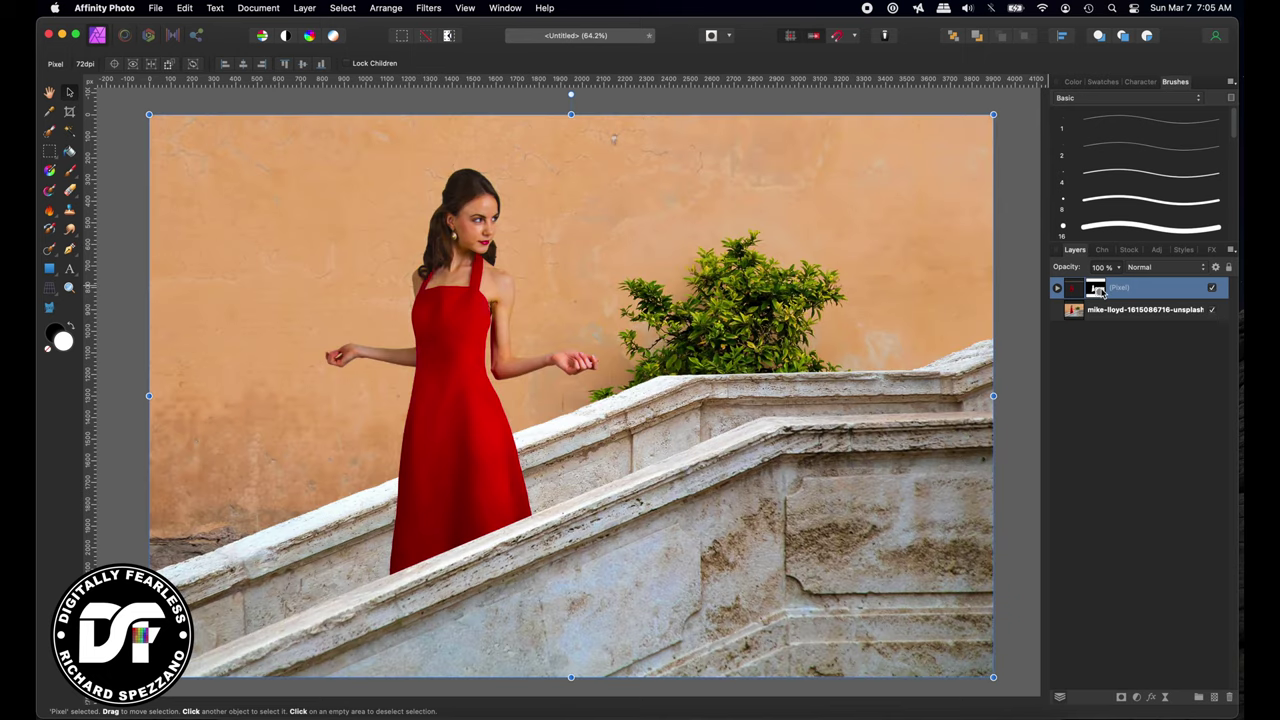
left_click(1213, 312)
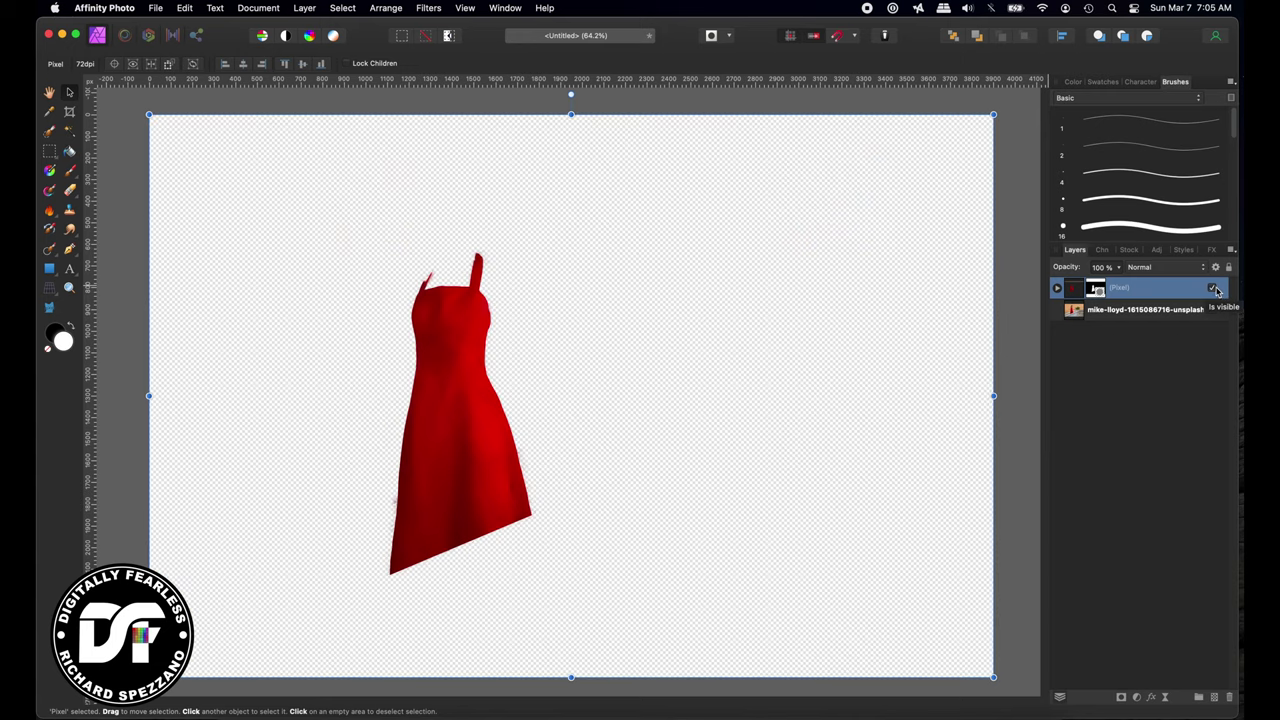
left_click(1213, 288)
left_click(1213, 288)
left_click(1212, 313)
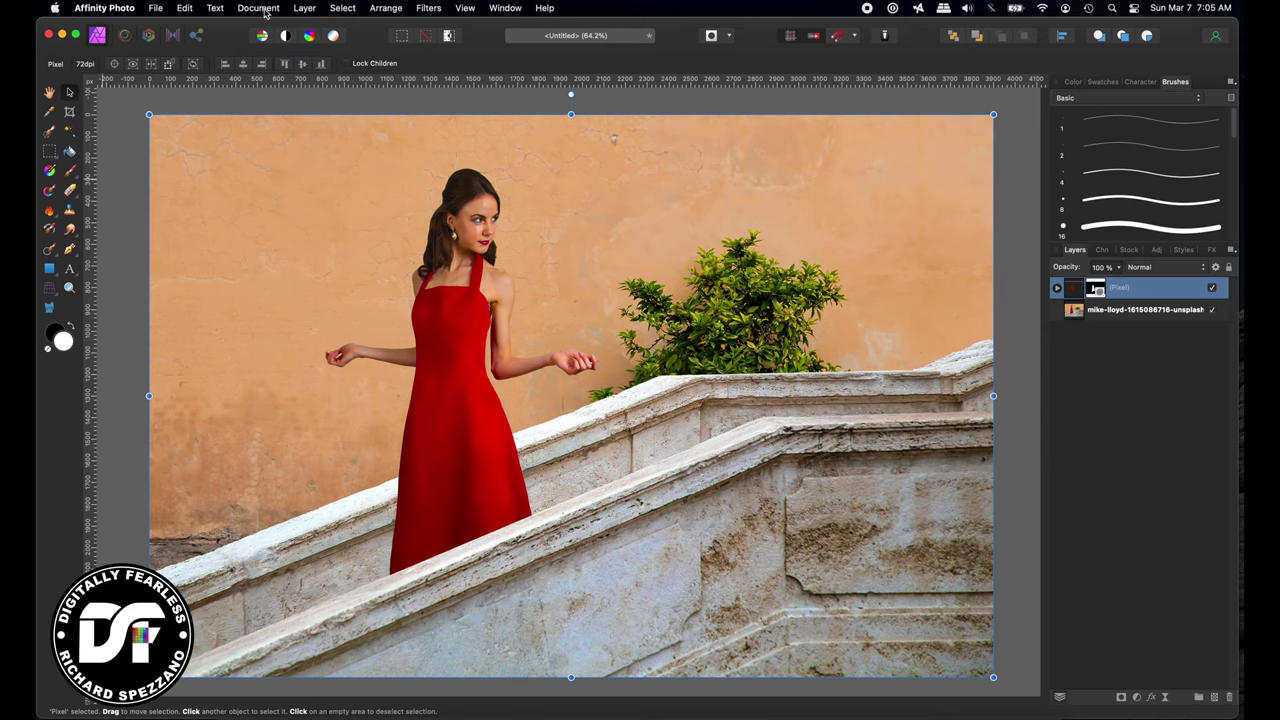
left_click(305, 9)
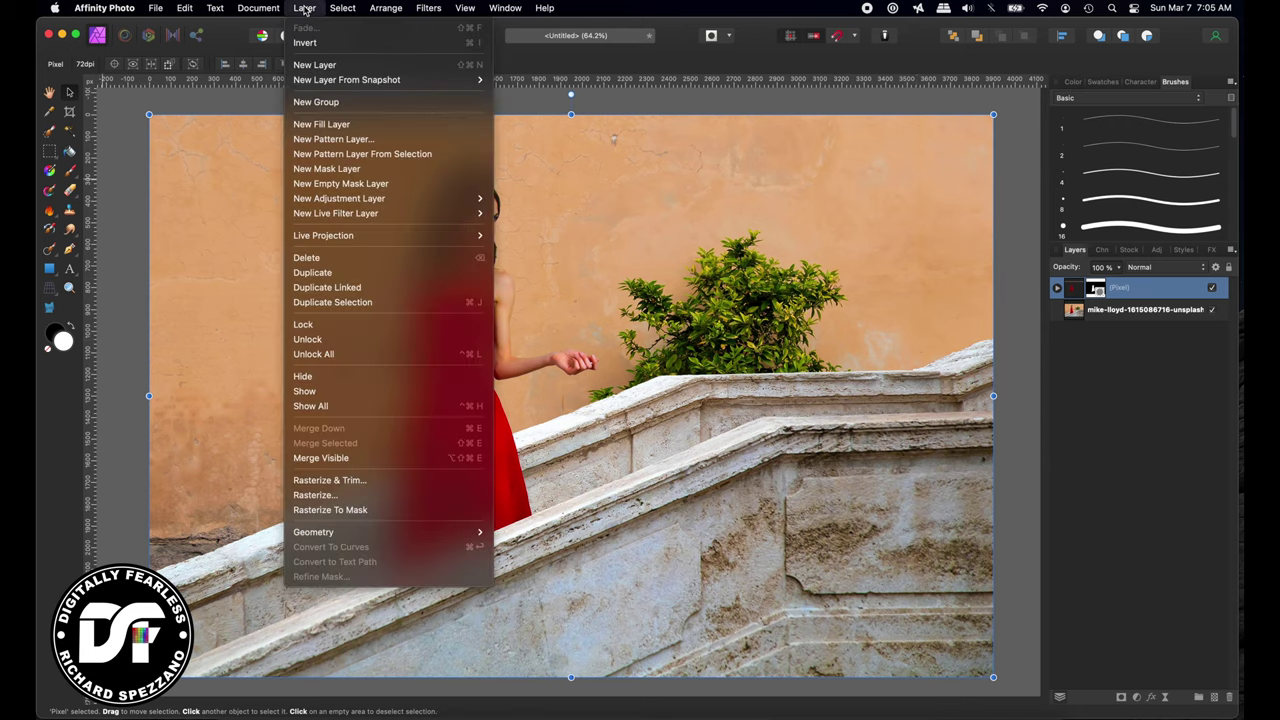
- Add a 32 × 32 px pattern layer and zoom in on its tile
left_click(320, 142)
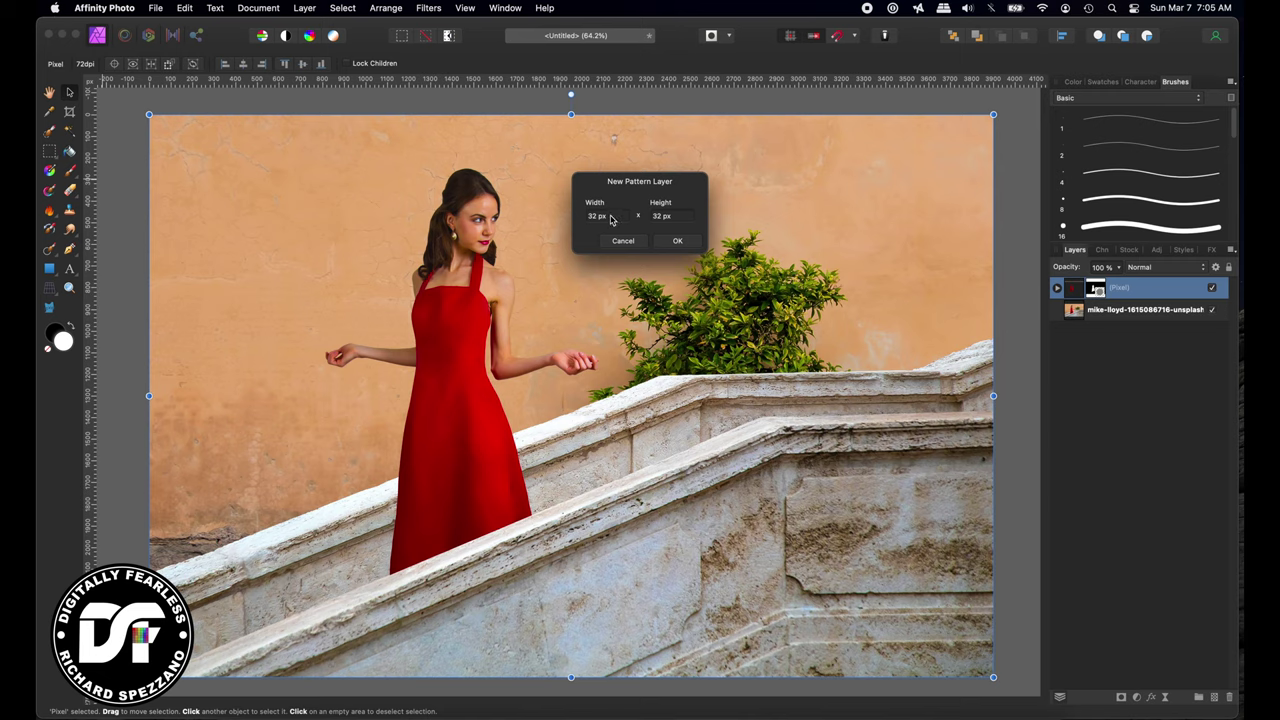
left_click(678, 242)
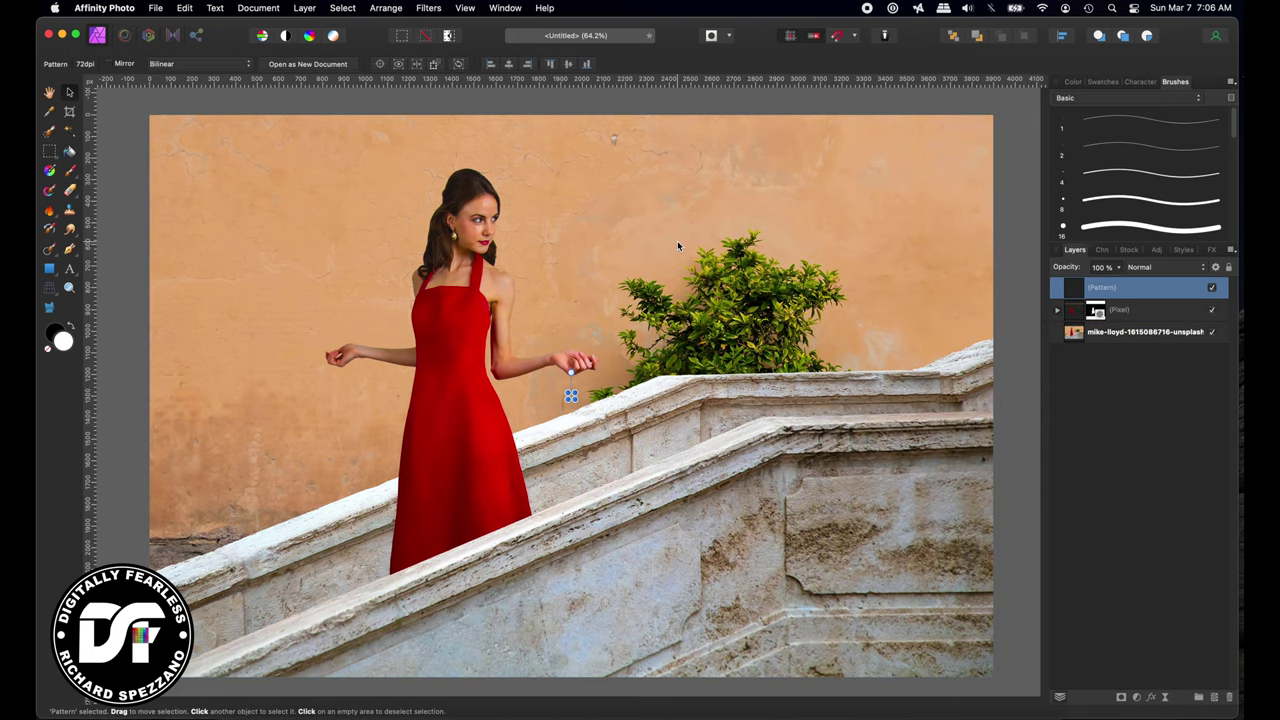
key("super+equal")
key("super+equal")
key("super+equal")
key("super+equal")
key("super+equal")
key("super+equal")
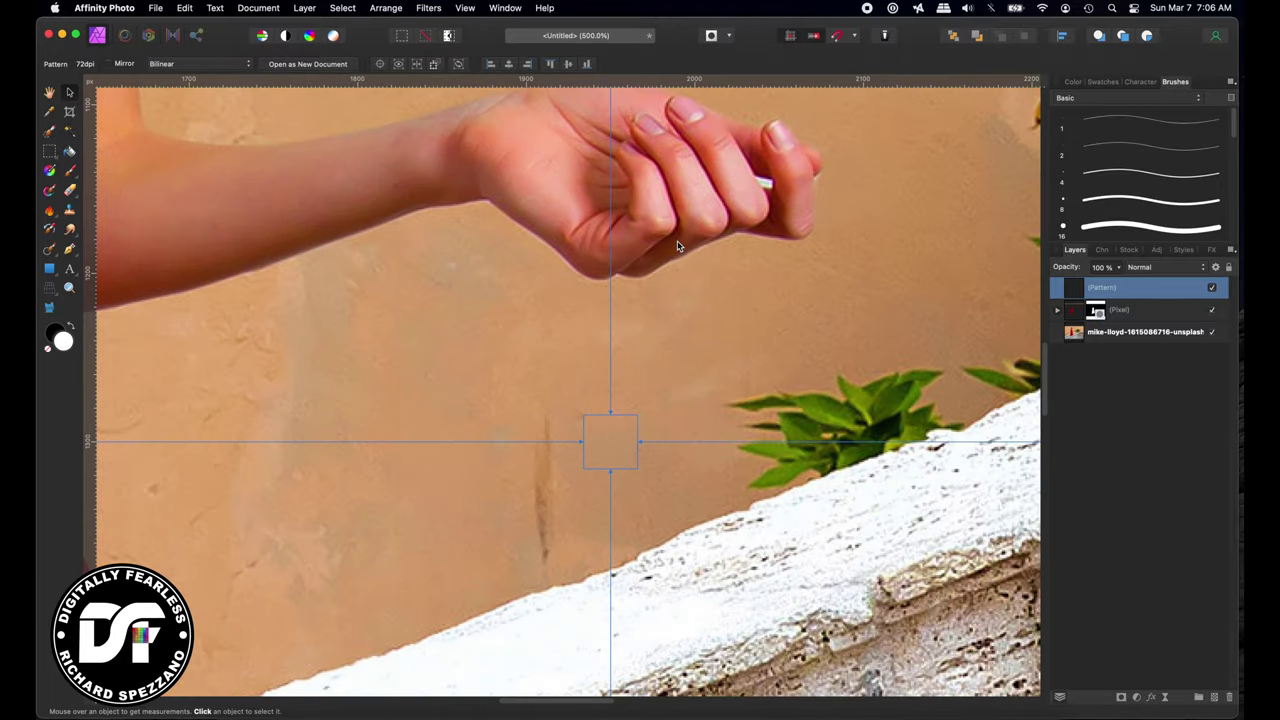
key("super+equal")
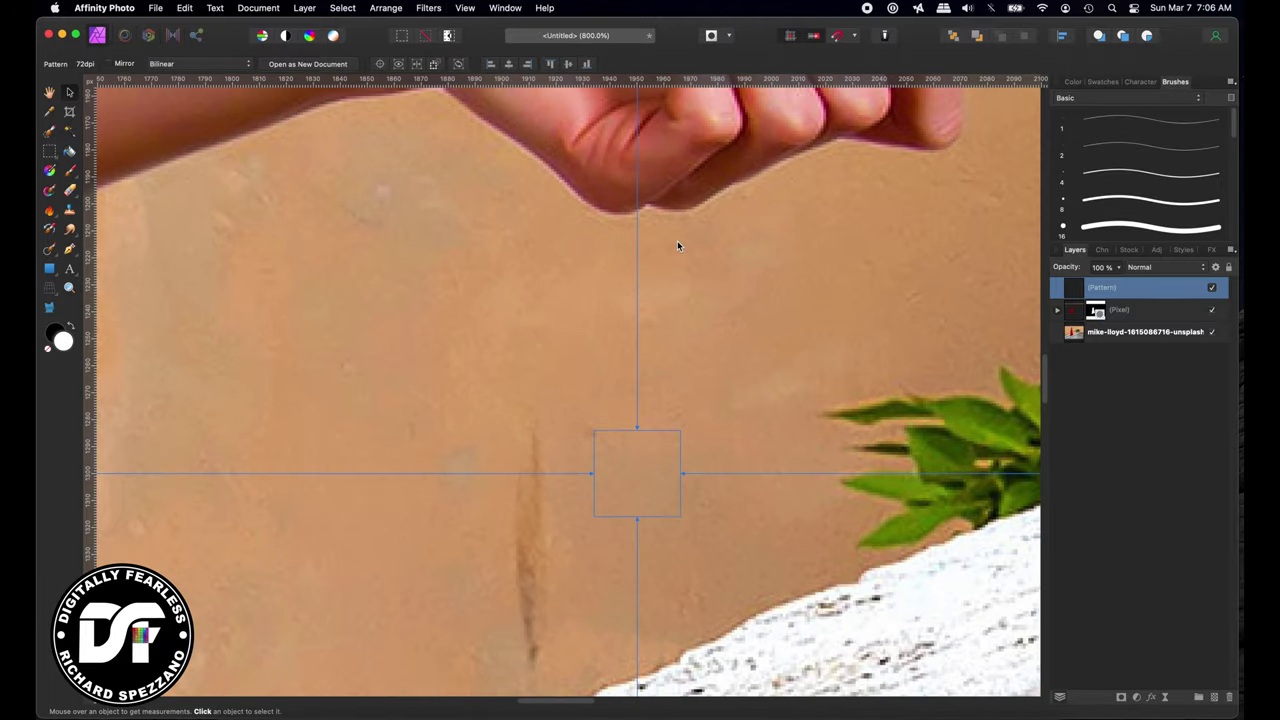
- Set up a small Paint Brush from the Dry Media brush category
left_click(70, 170)
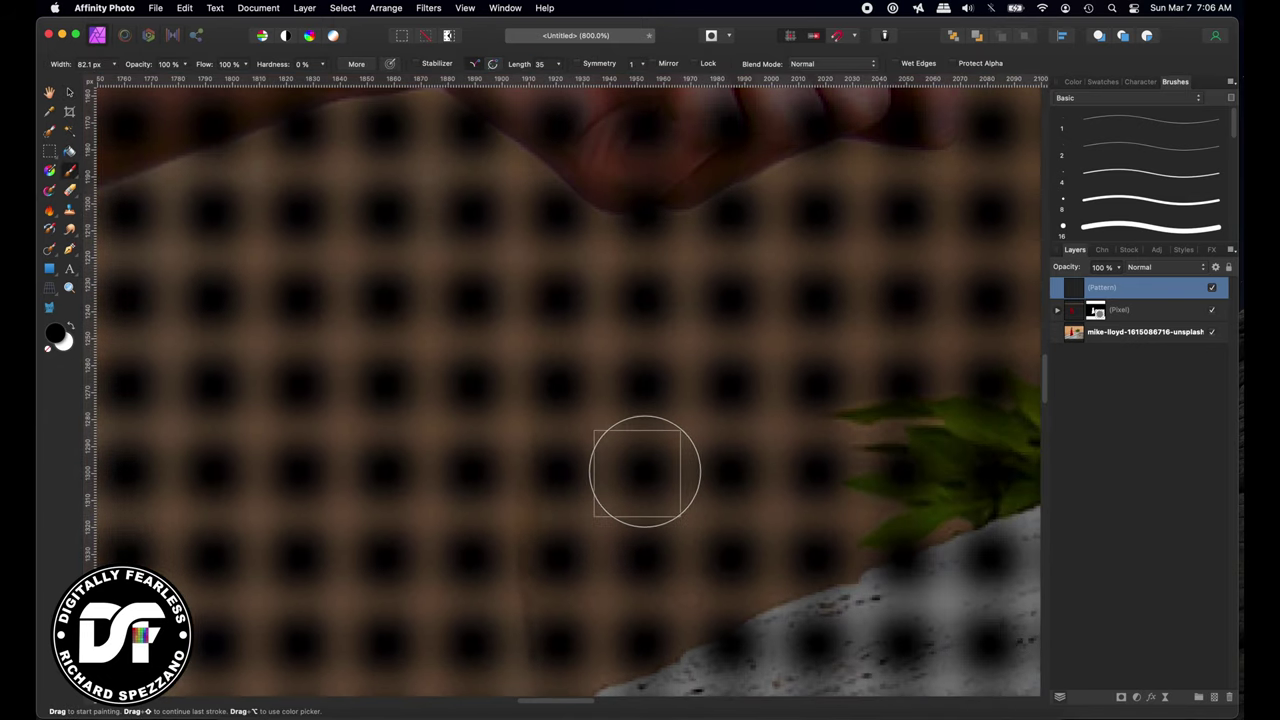
key("bracketleft")
key("bracketleft")
key("bracketleft")
key("bracketleft")
key("bracketleft")
key("bracketleft")
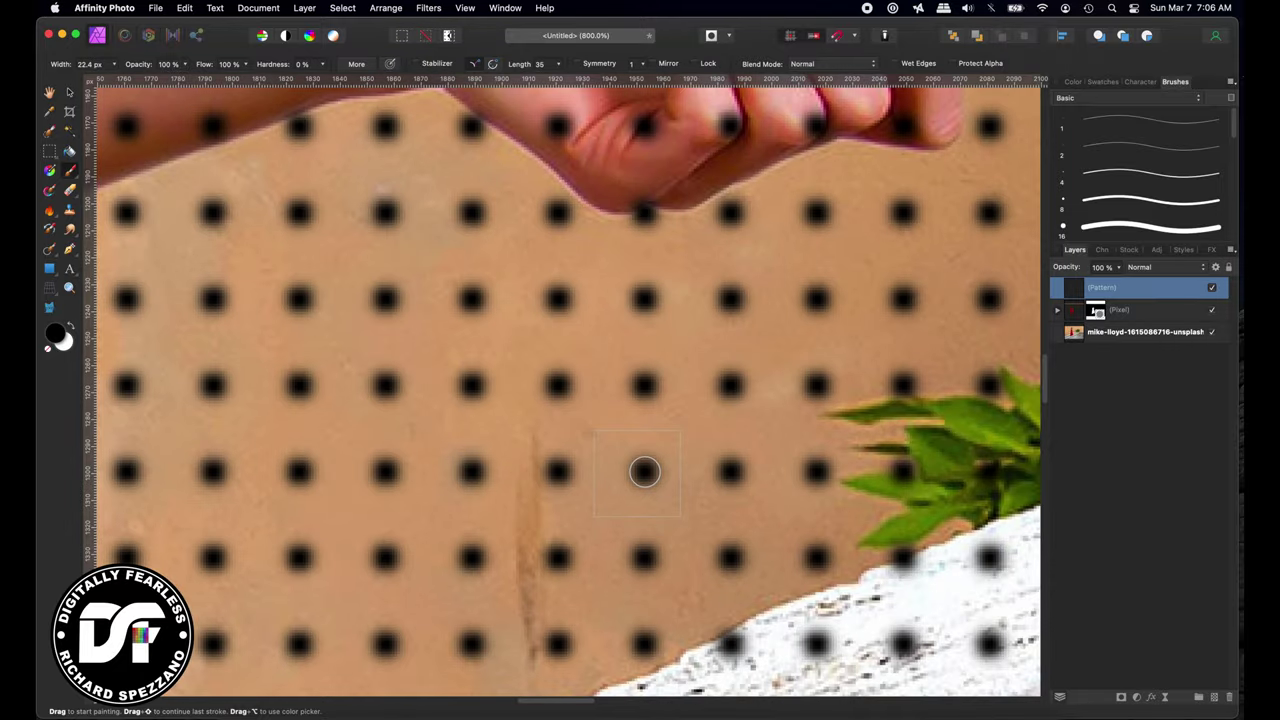
key("bracketleft")
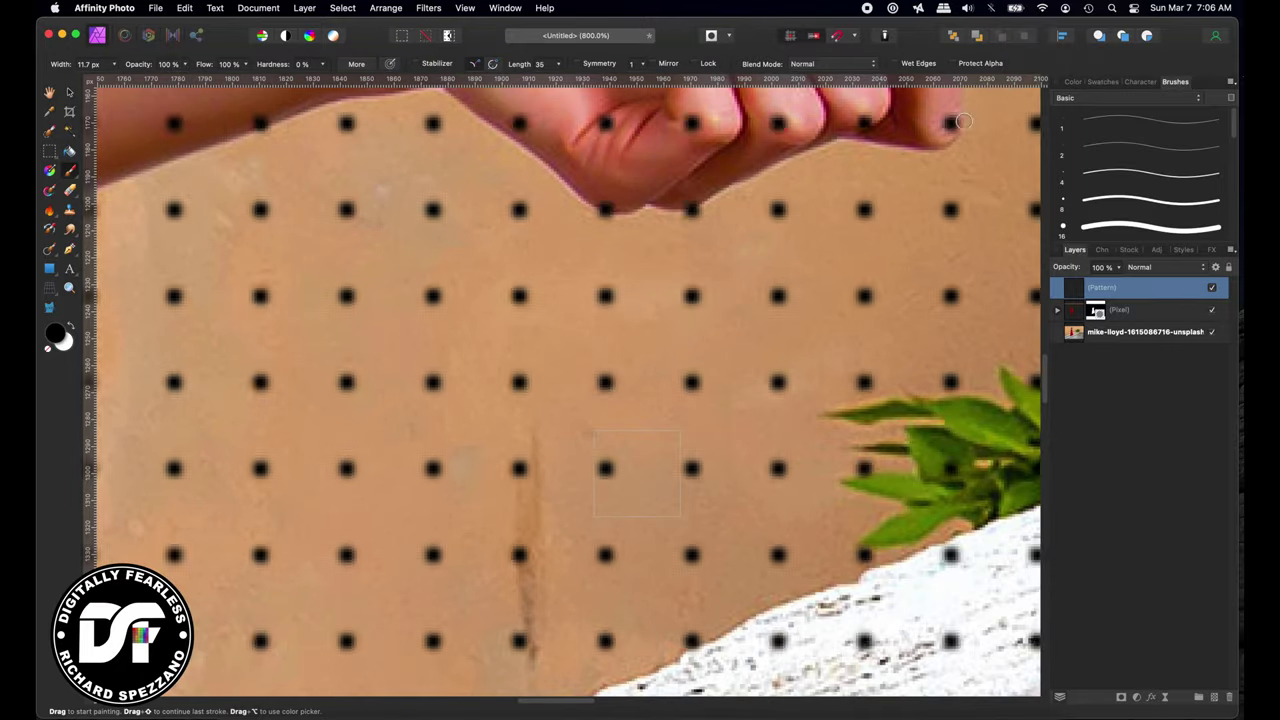
left_click(1184, 99)
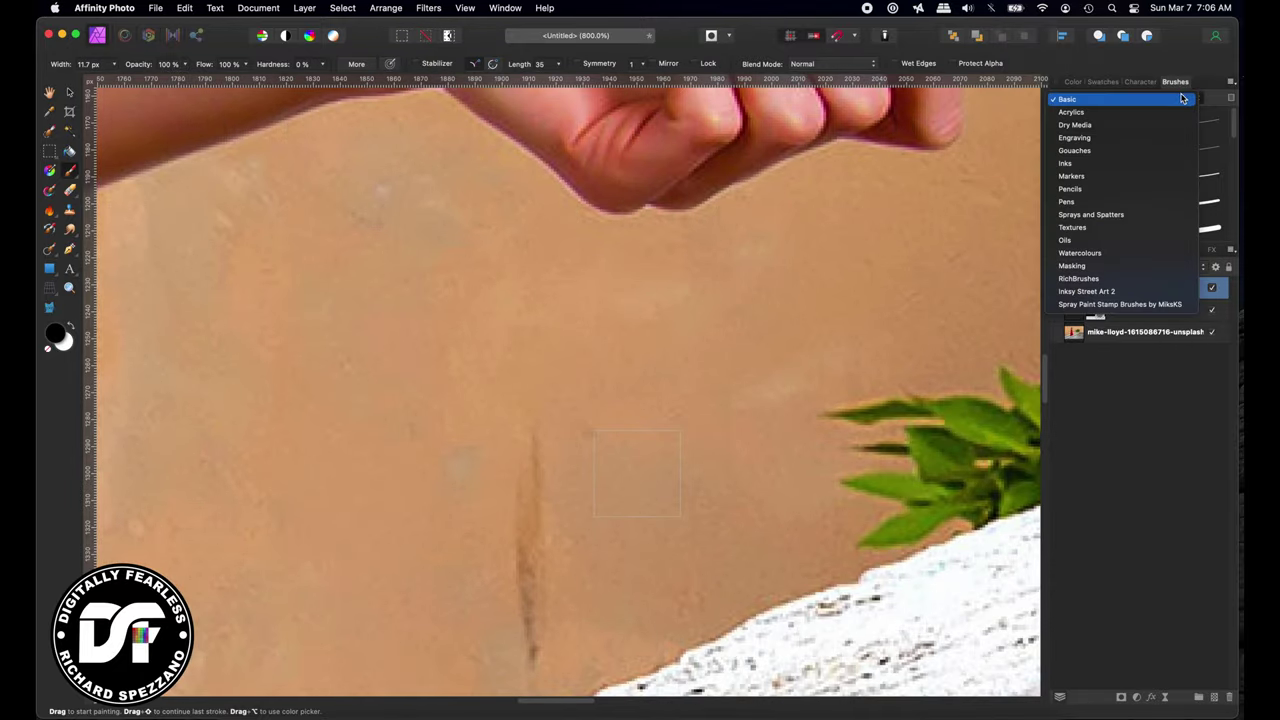
left_click(1075, 124)
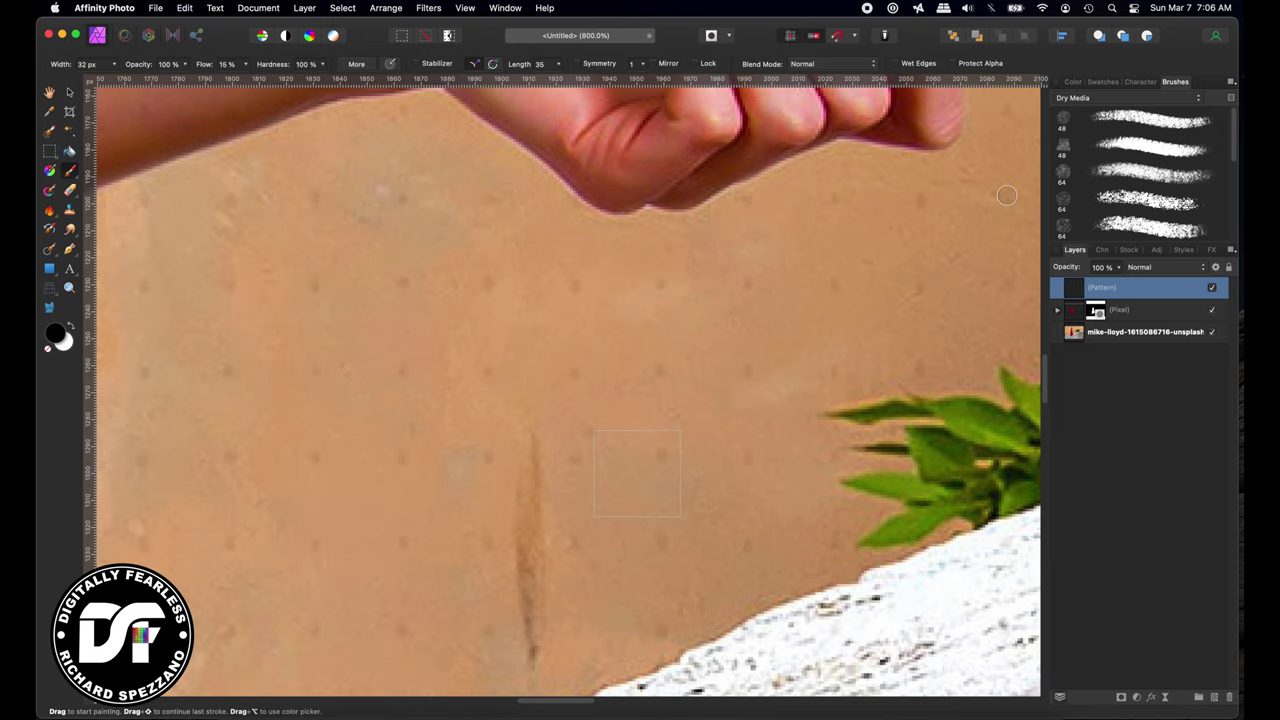
scroll(1184, 169, "down", 3)
scroll(1180, 172, "up", 1)
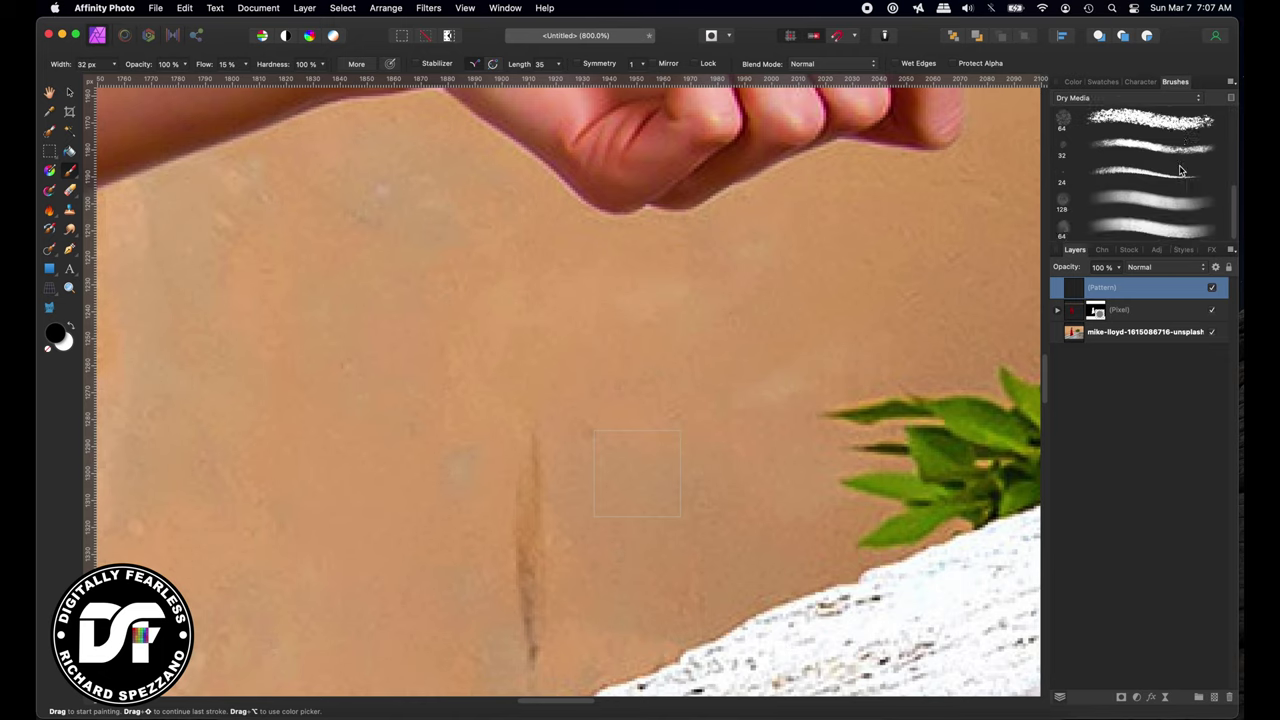
right_click(1181, 173)
left_click(1149, 112)
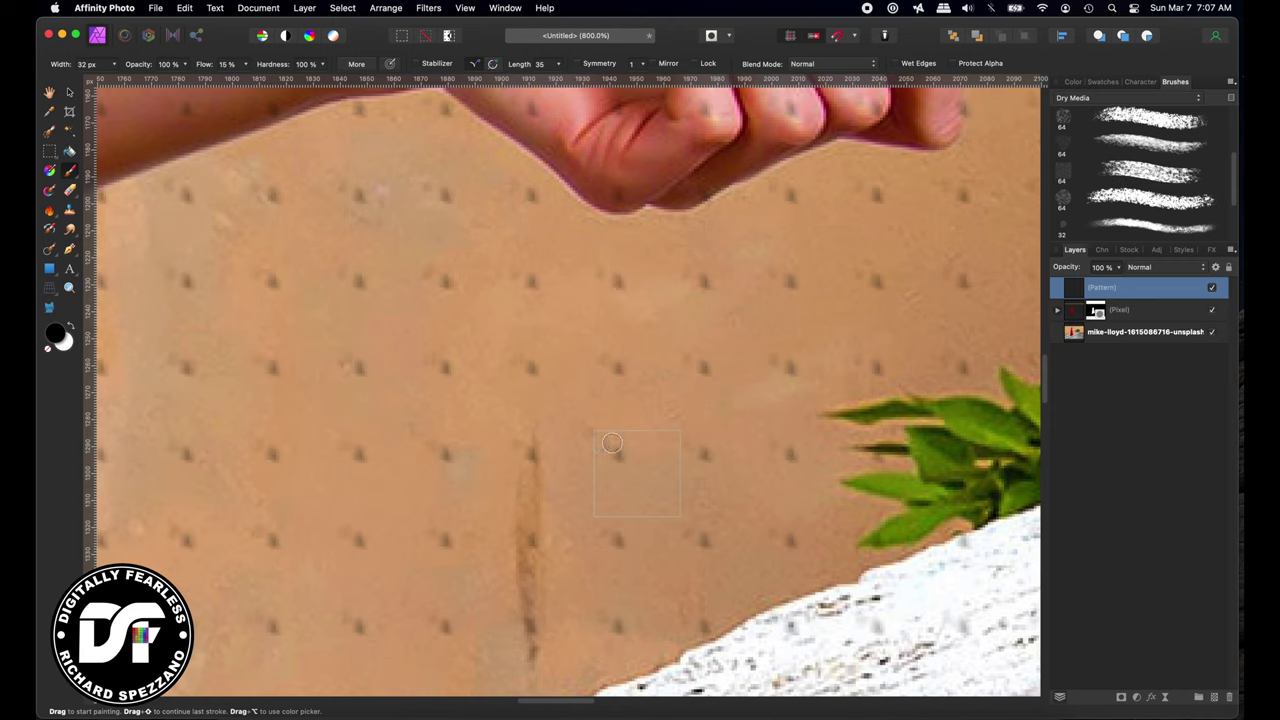
- Paint a streak, small dabs and a short dash inside the pattern tile
mouse_move(619, 446)
left_mouse_down()
mouse_move(637, 481)
mouse_move(668, 458)
left_mouse_up()
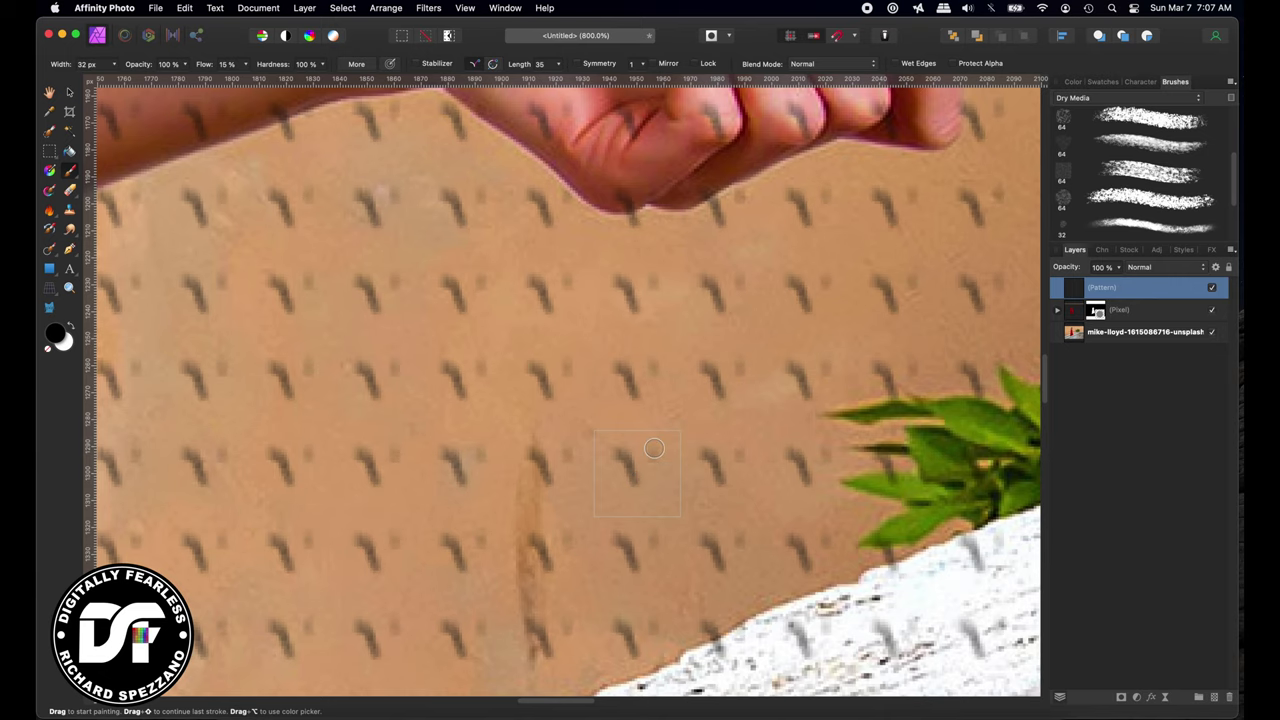
left_click(654, 450)
left_click(658, 455)
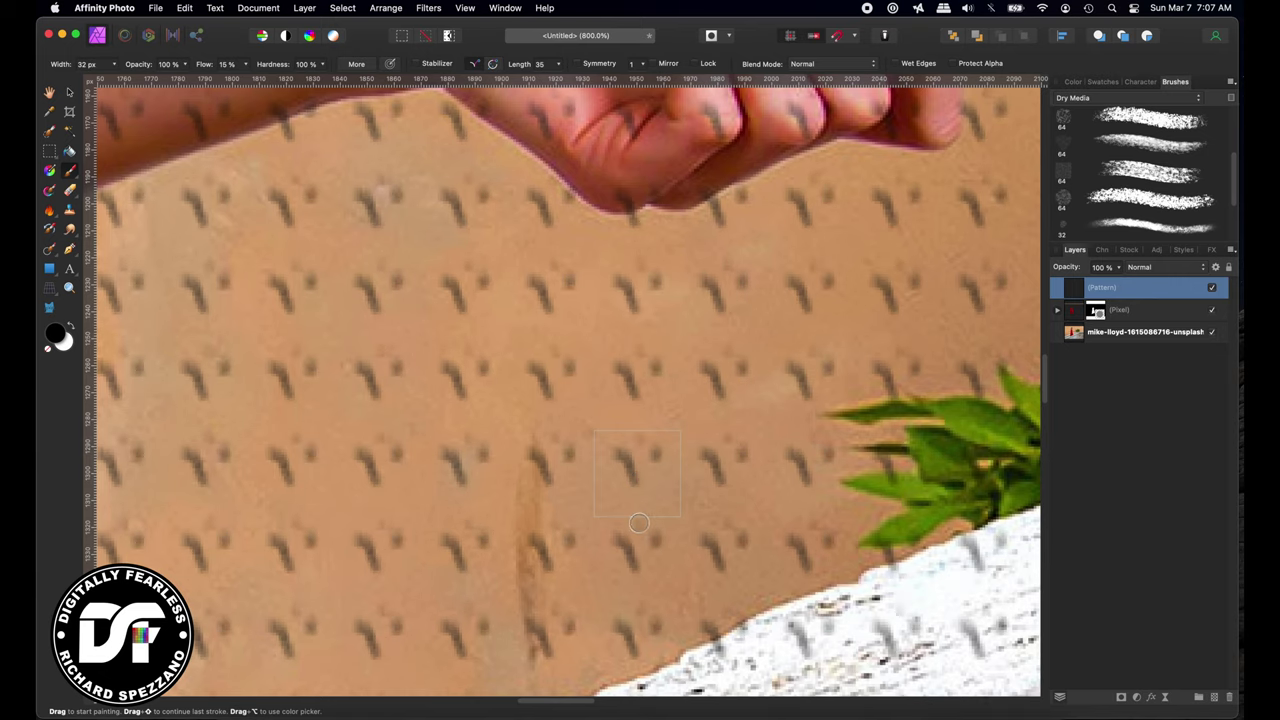
left_click_drag(608, 508, 644, 507)
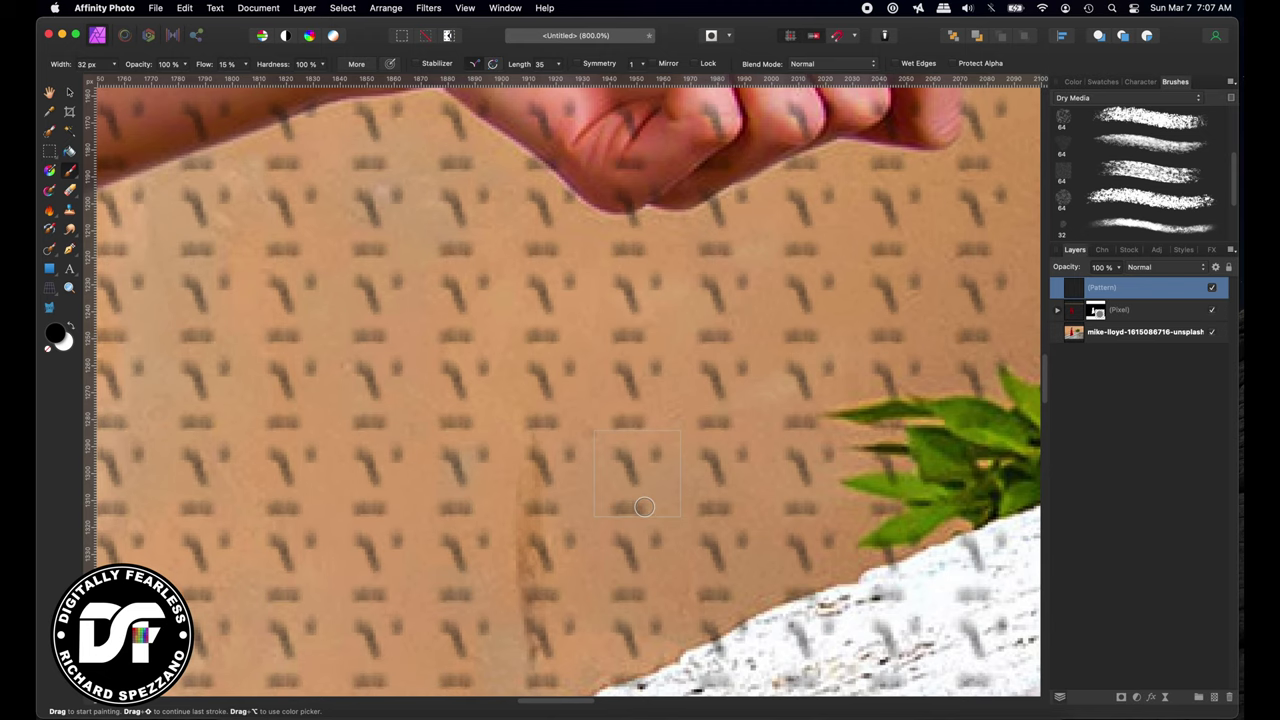
left_click(70, 93)
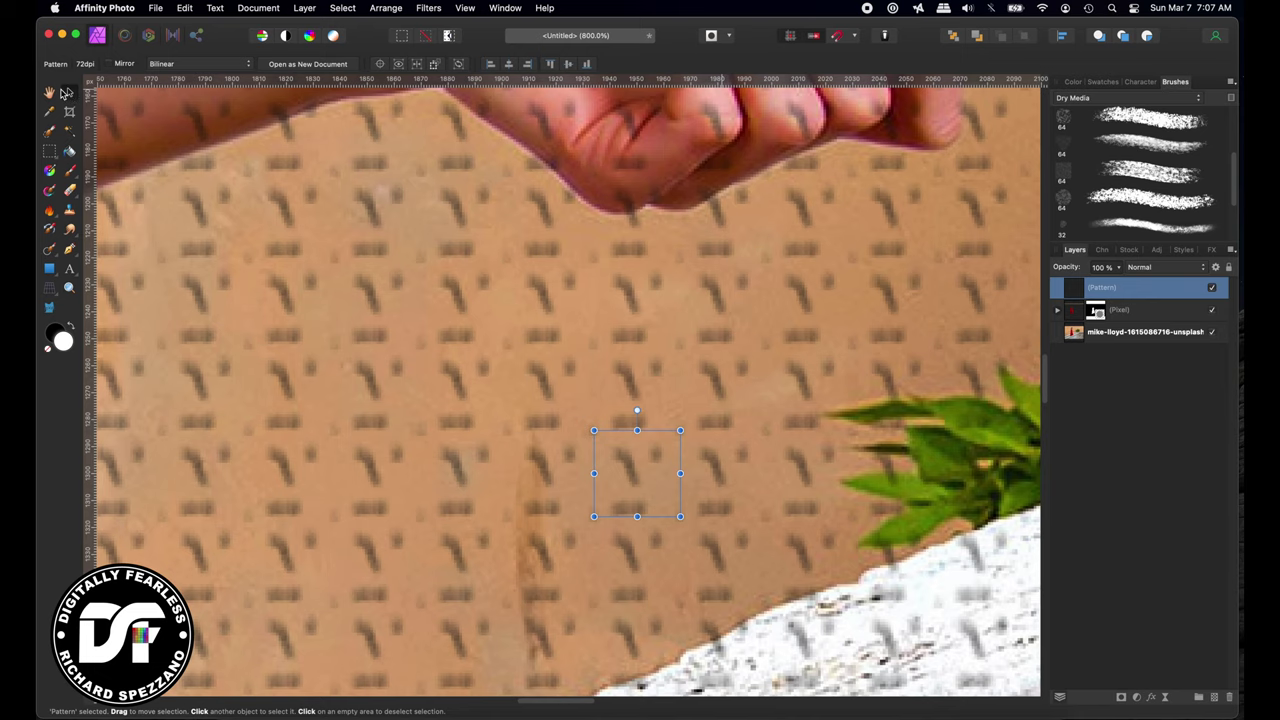
- Enlarge the pattern tile to about 137 px and duplicate the pattern layer
key("super+0")
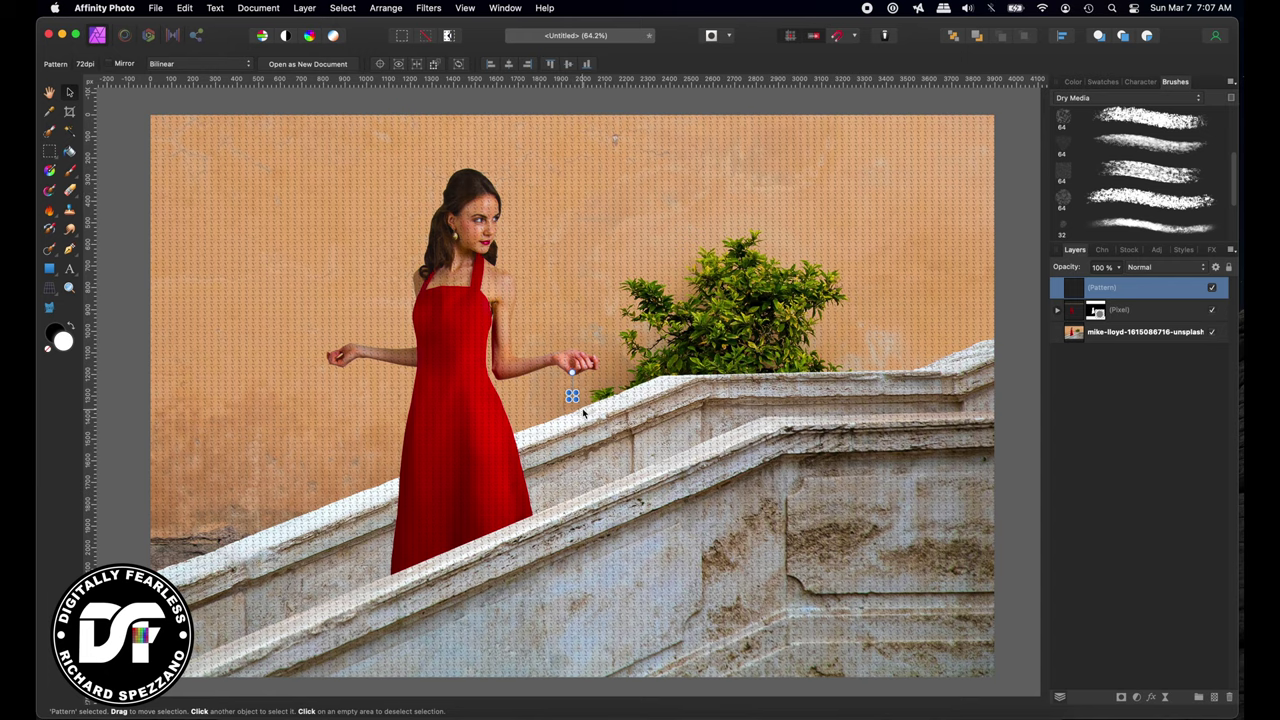
left_click_drag(574, 395, 577, 362)
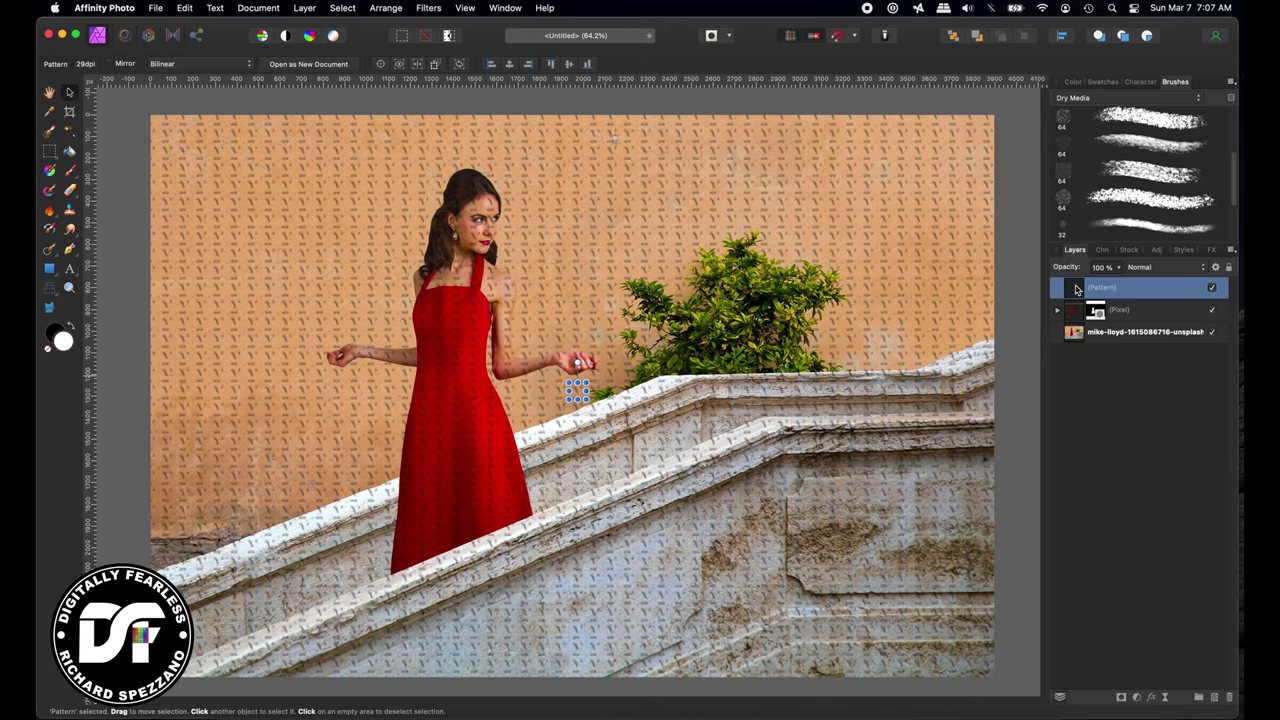
key("super+j")
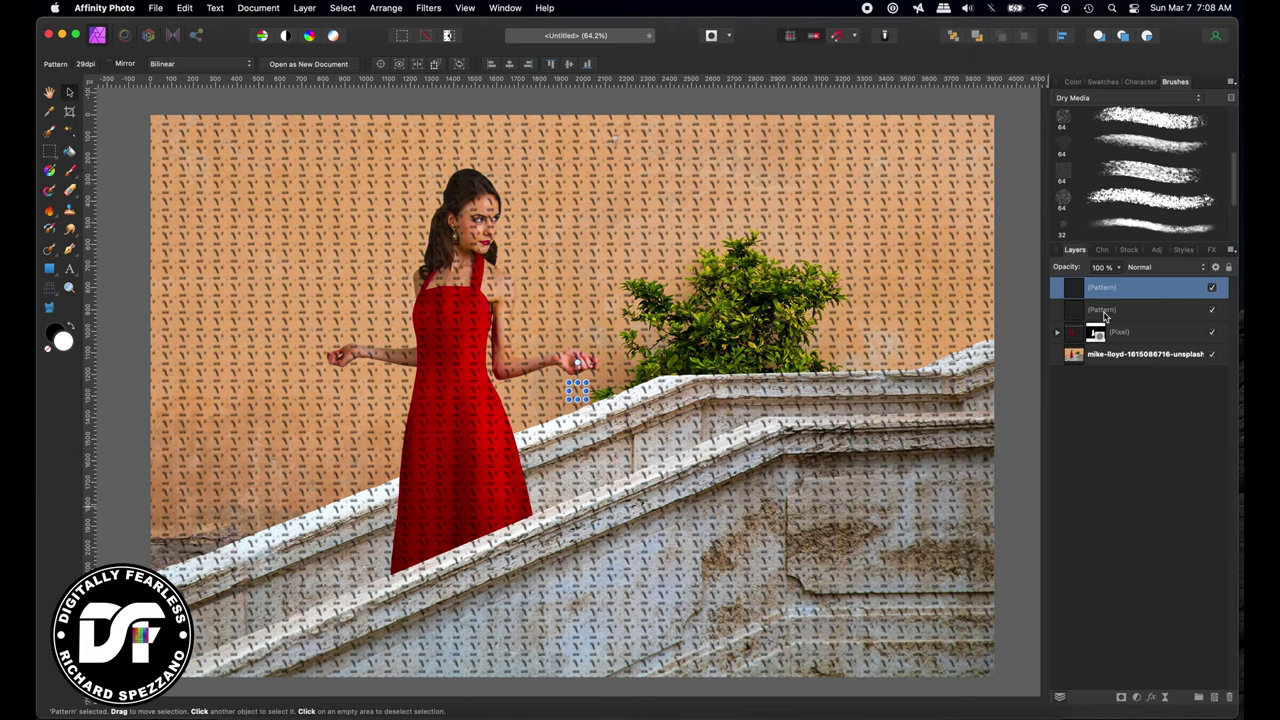
left_click(1106, 310)
- Group the two pattern layers and clip the group with a copy of the dress mask
left_click(1111, 296, "shift")
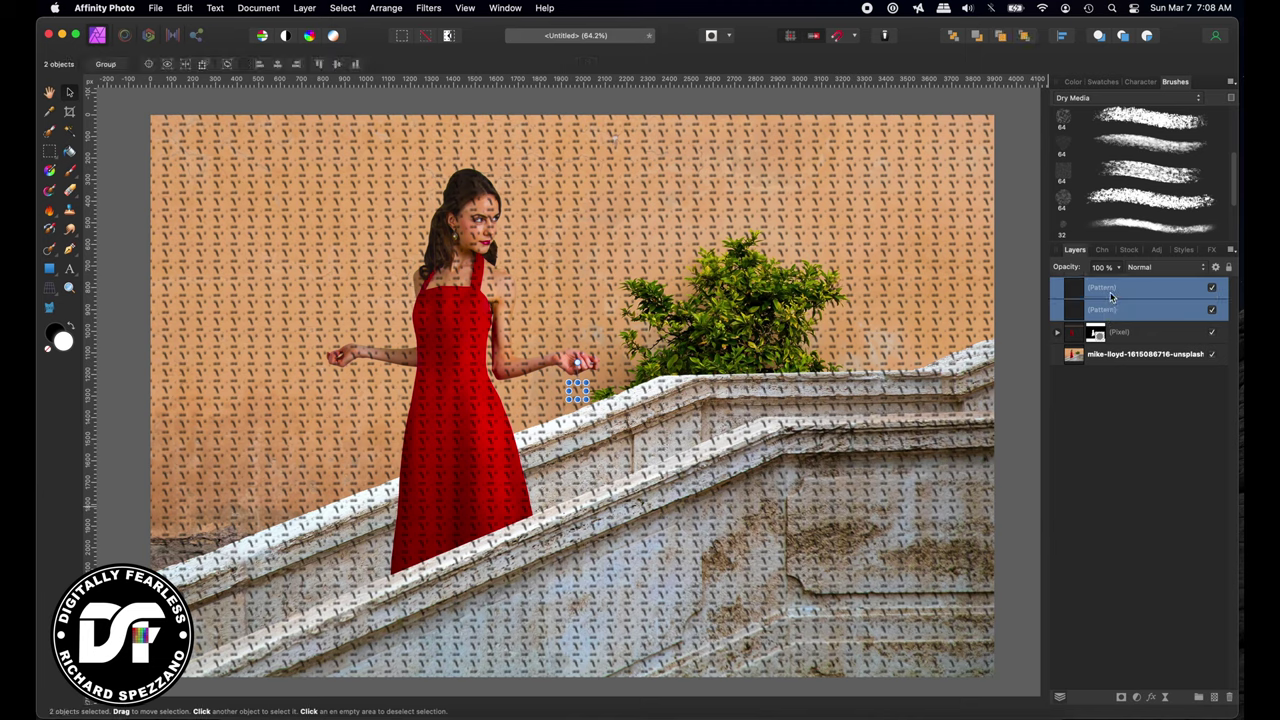
key("super+g")
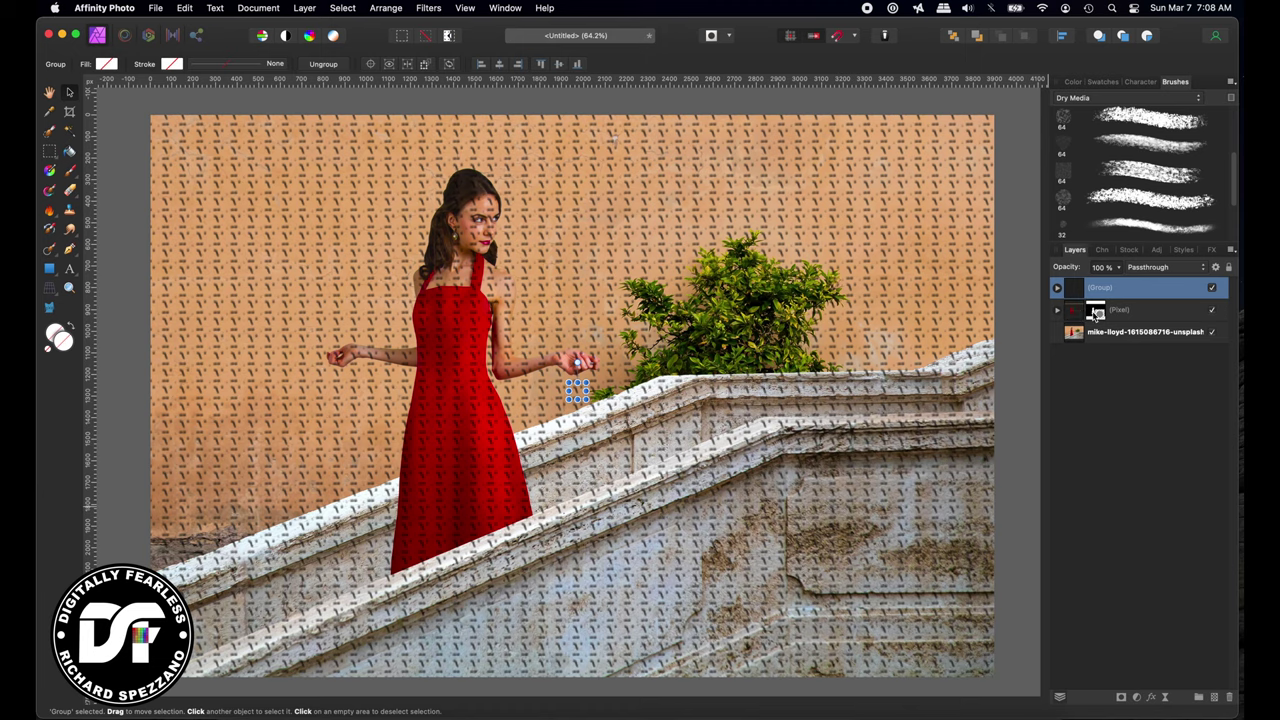
left_click(1097, 314)
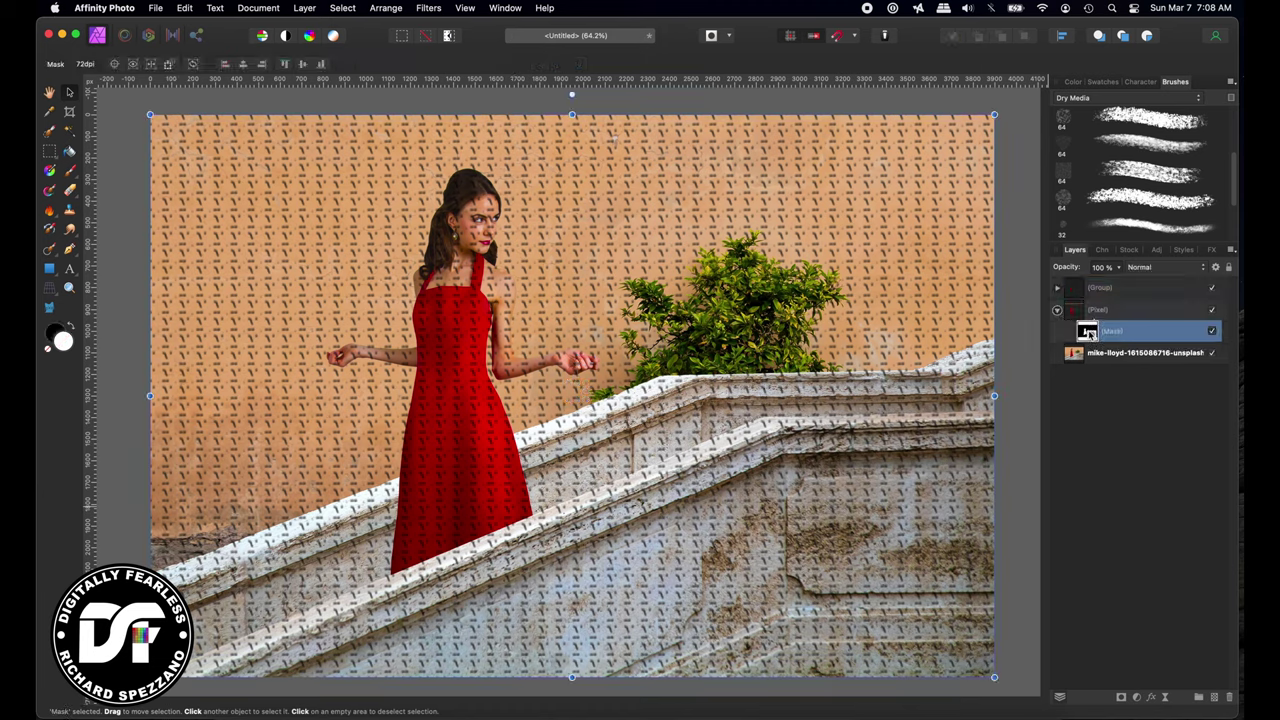
key("super+j")
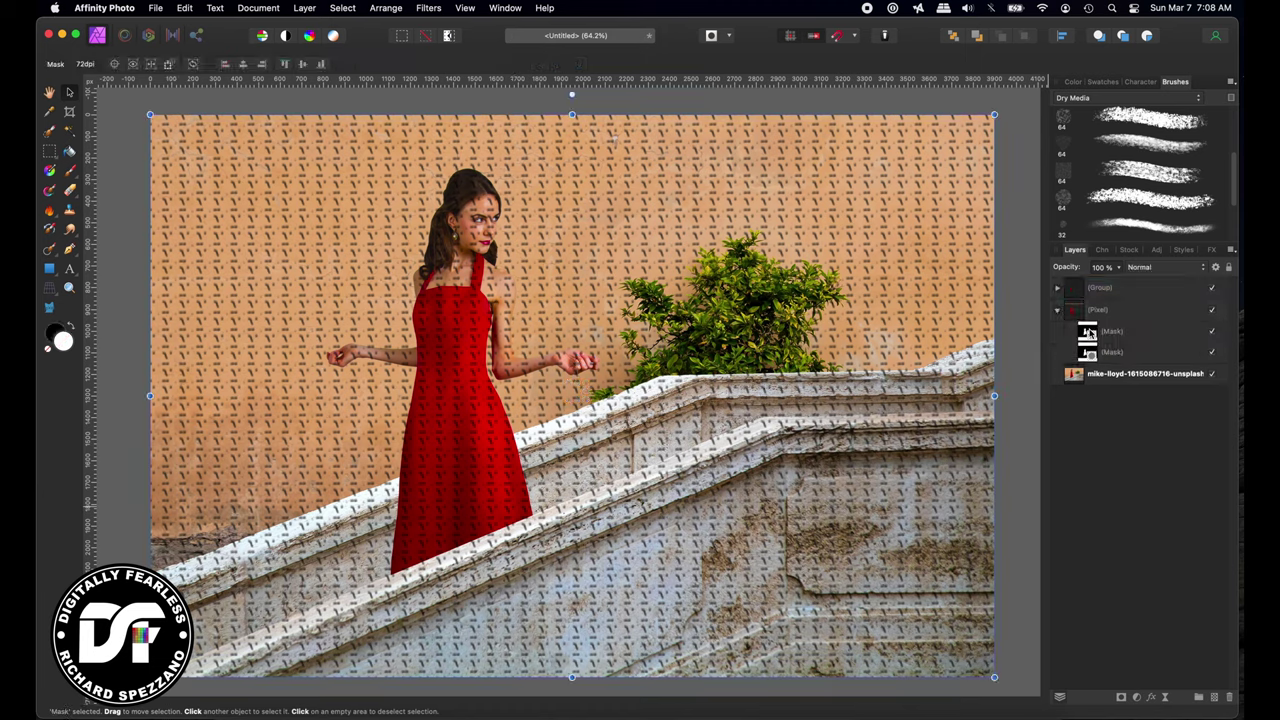
left_click_drag(1090, 331, 1120, 291)
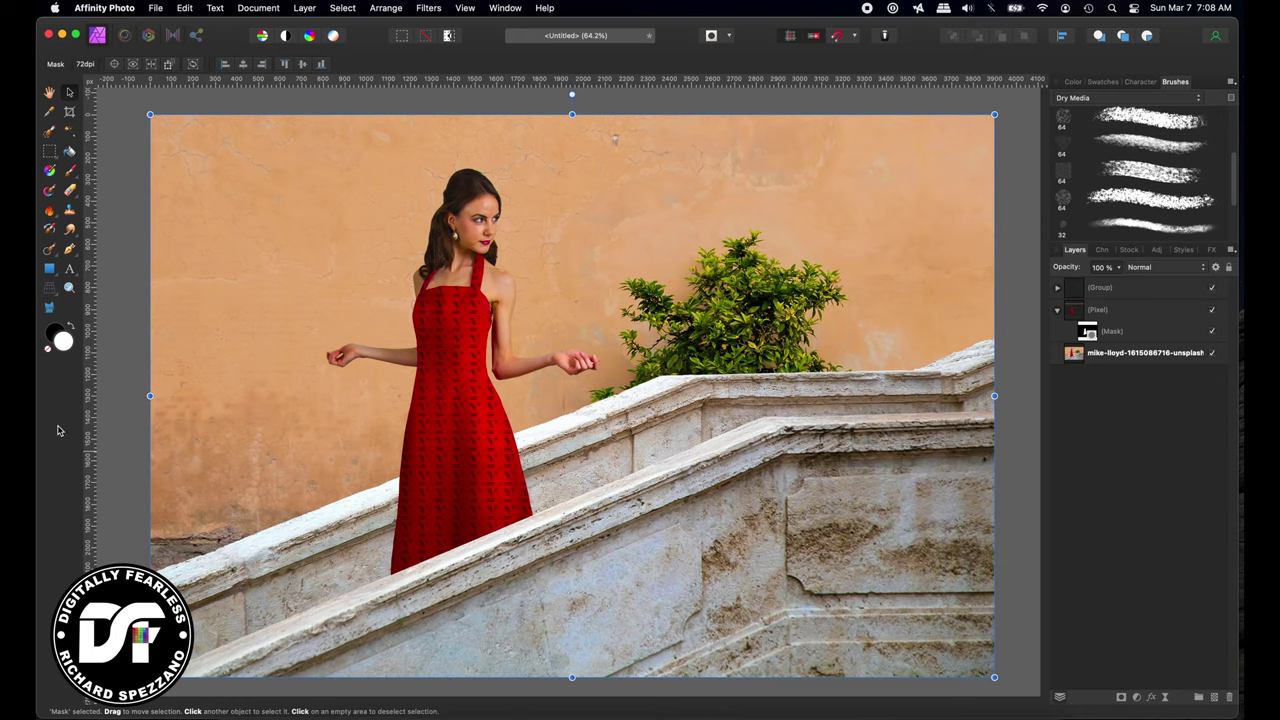
left_click(69, 288)
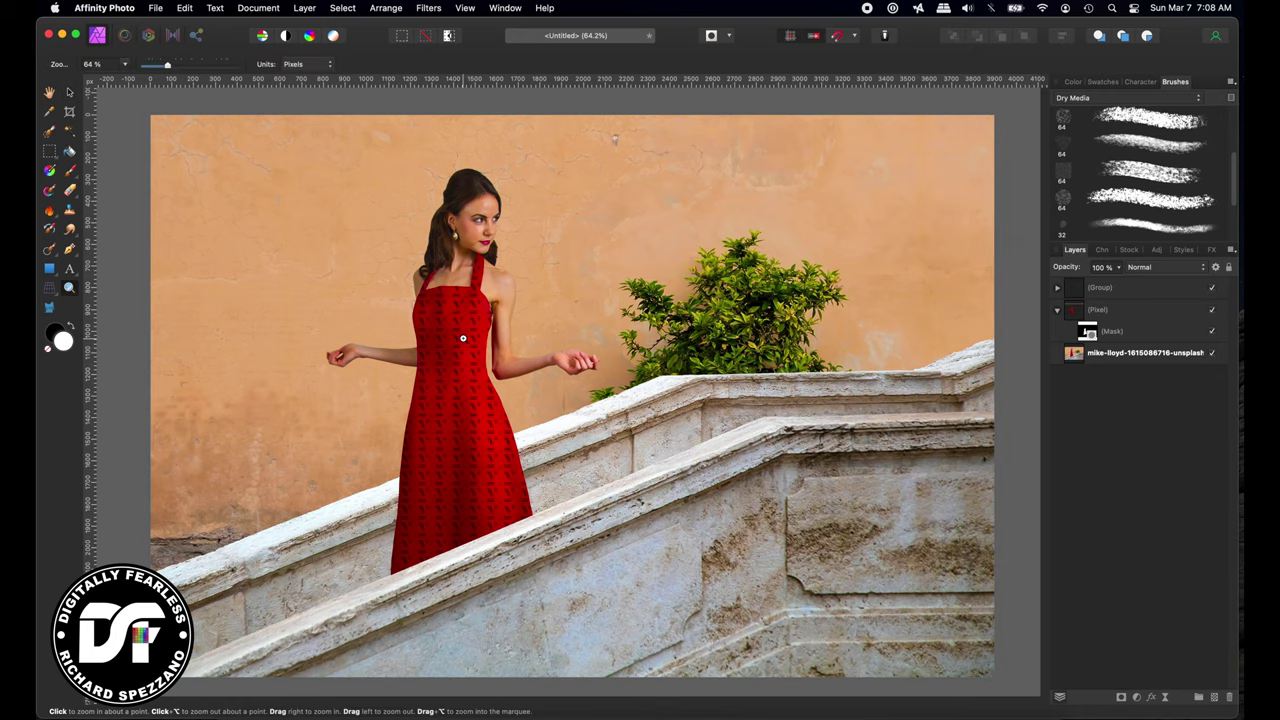
- Zoom in on the patterned dress from 64% to 150%
left_click(460, 330)
left_click(457, 337)
left_click(446, 352)
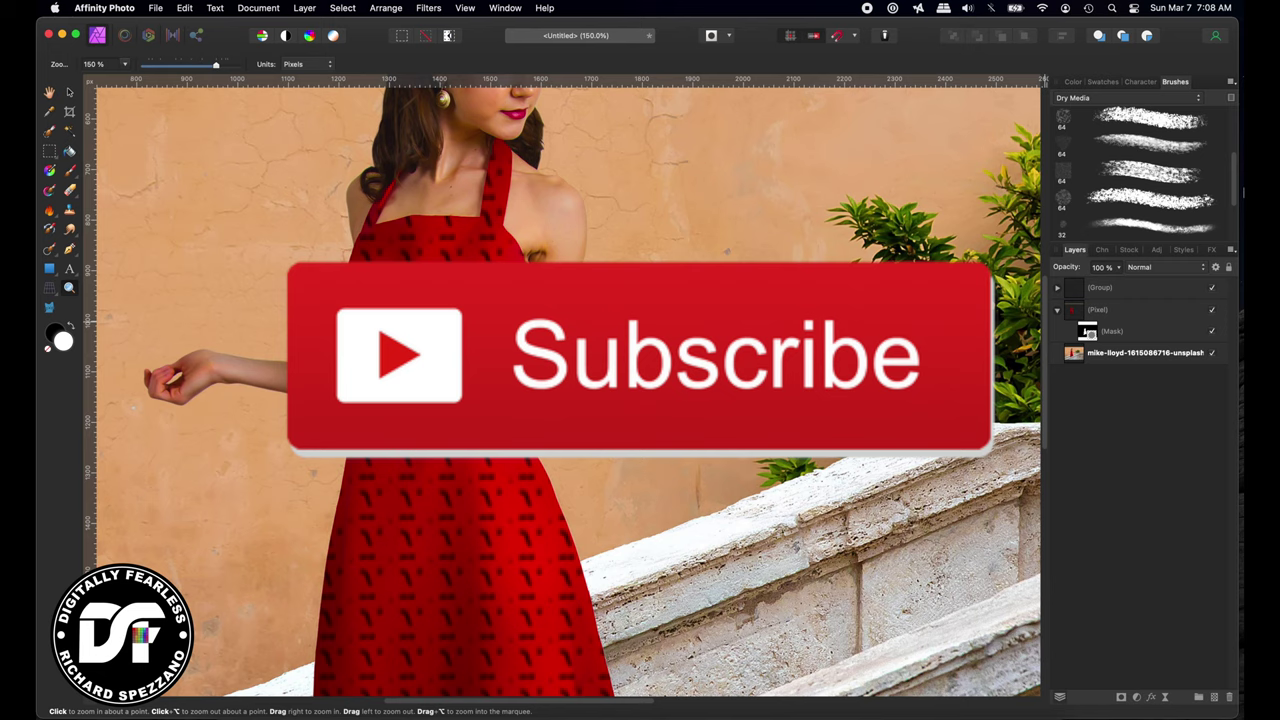
- Rasterize and trim the pattern group and rename the layer 'Patern'
right_click(1114, 290)
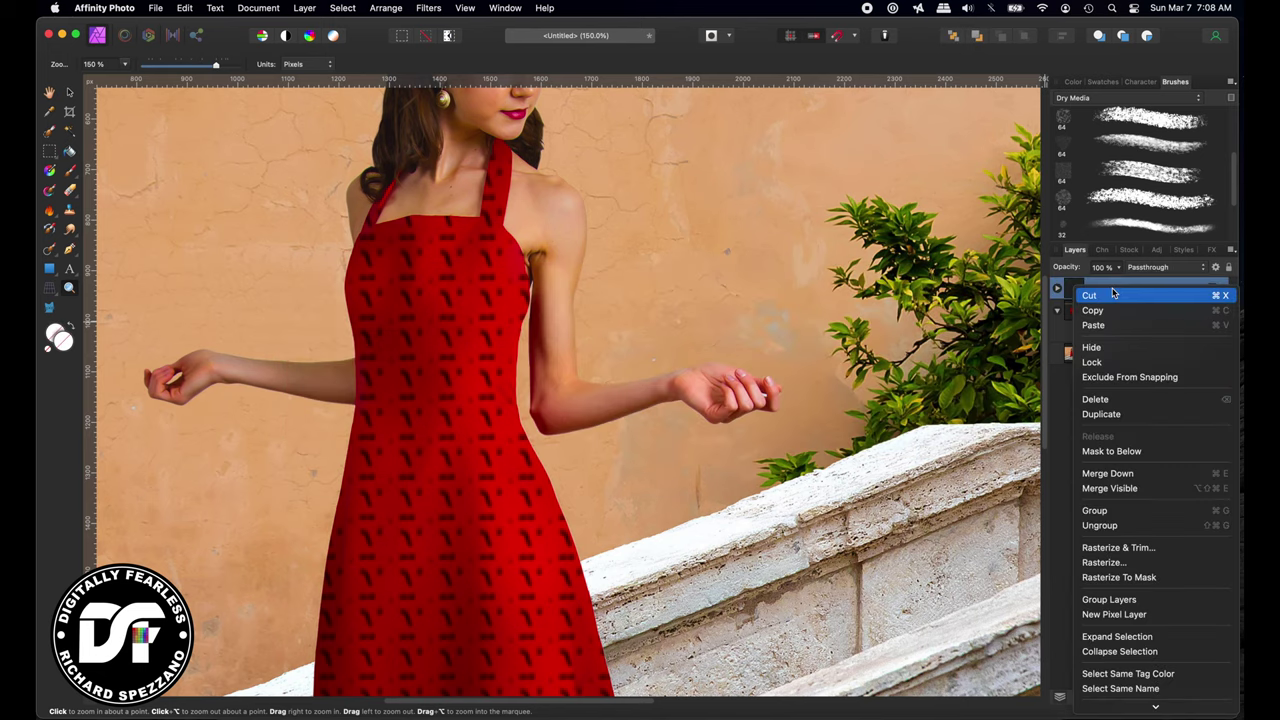
left_click(1116, 548)
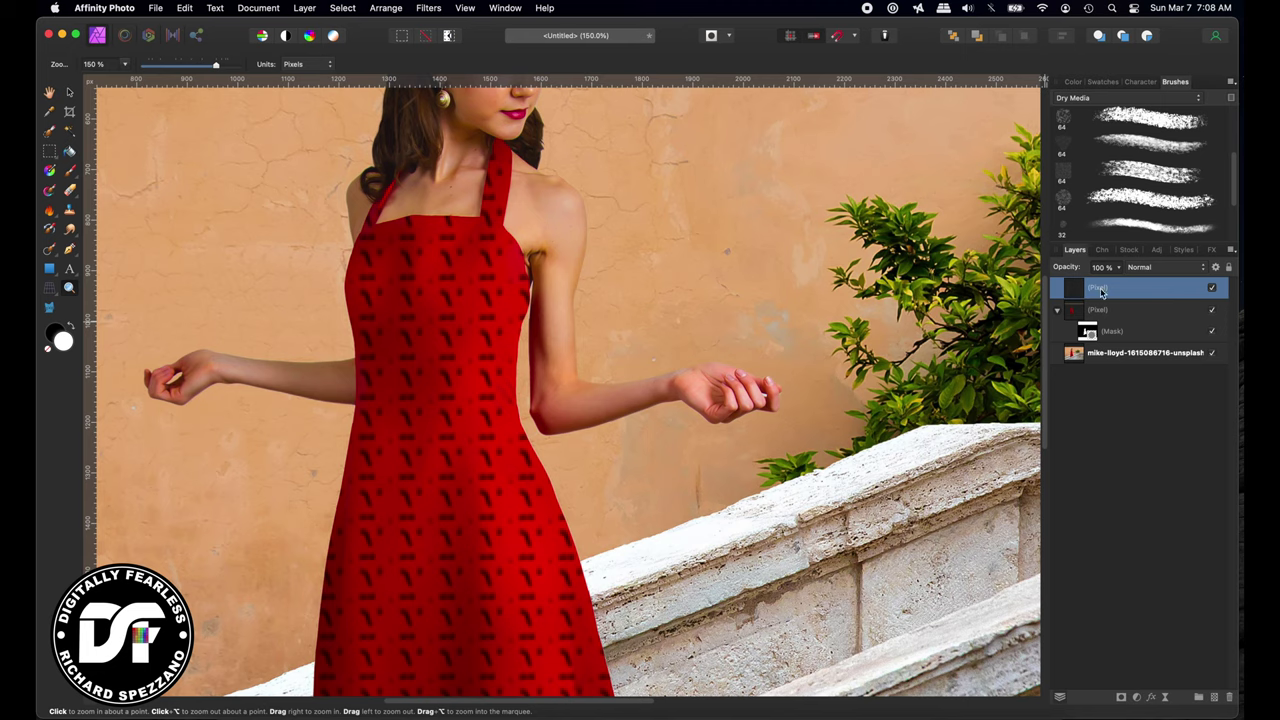
double_click(1101, 290)
type("Patern")
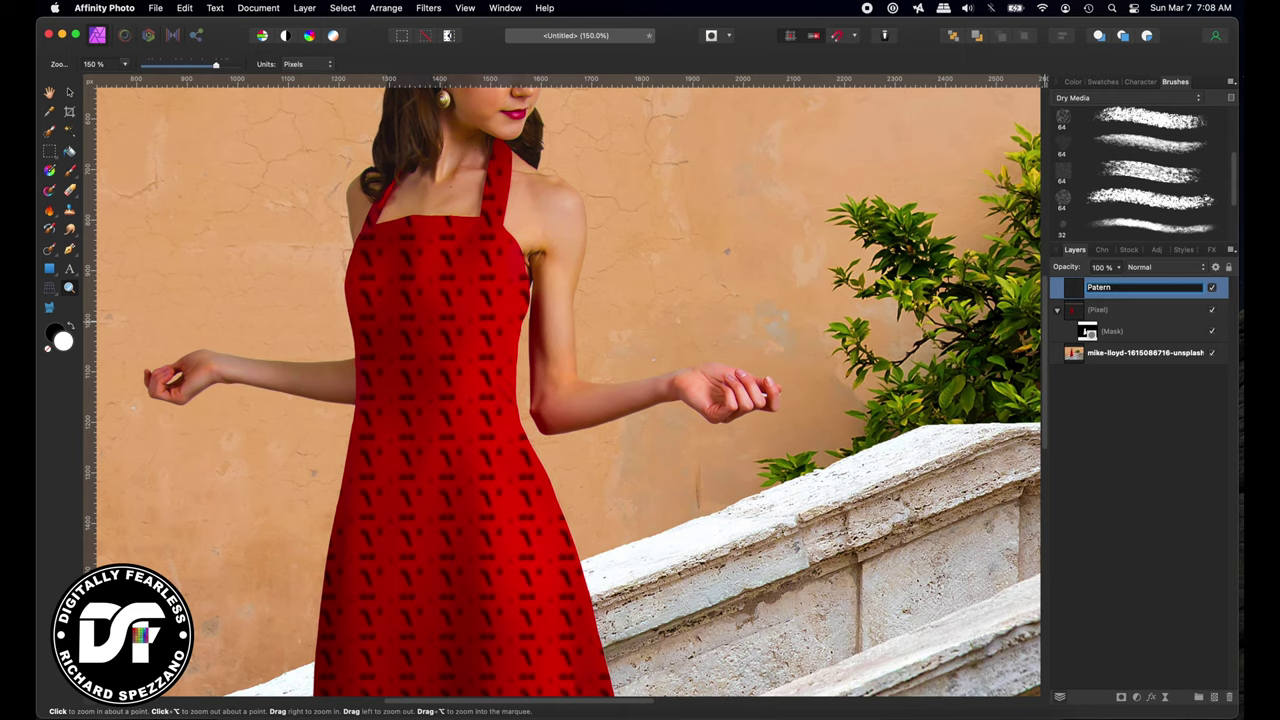
key("Return")
- Reselect the Patern layer and enter the Liquify Persona
key("super+d")
left_click(69, 91)
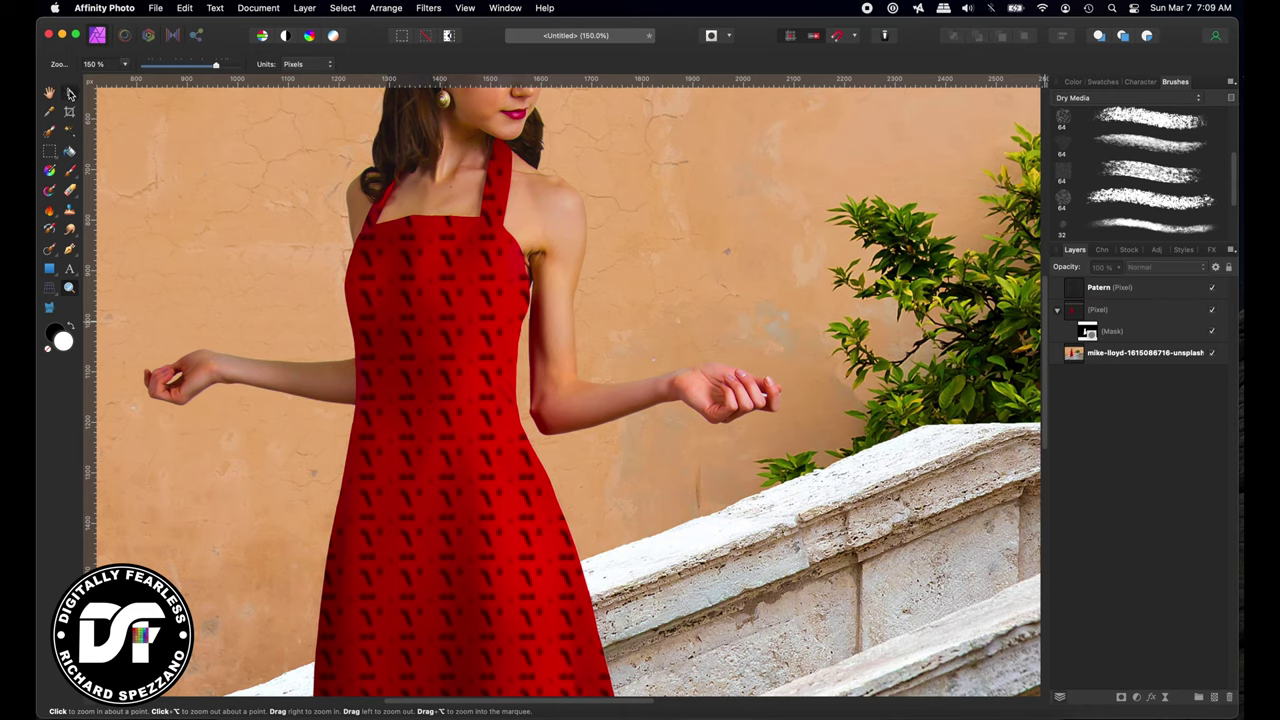
scroll(397, 520, "down", 5)
scroll(397, 500, "up", 2)
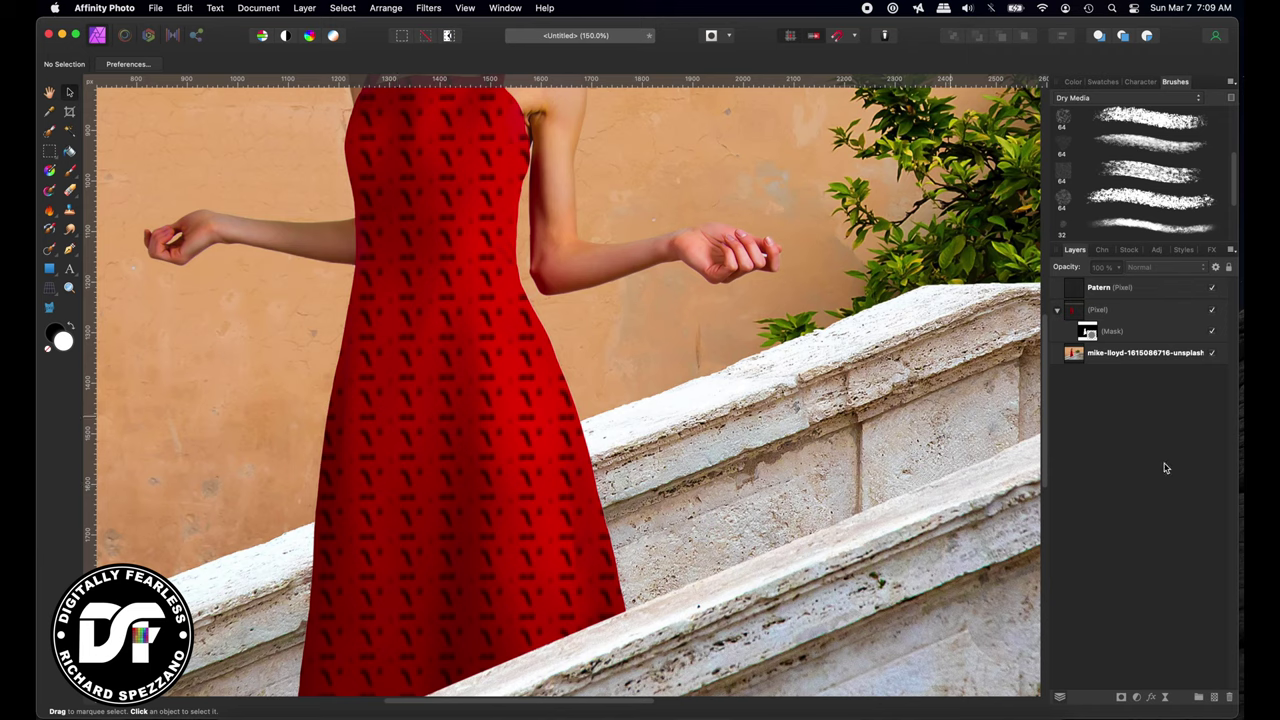
left_click(1062, 290)
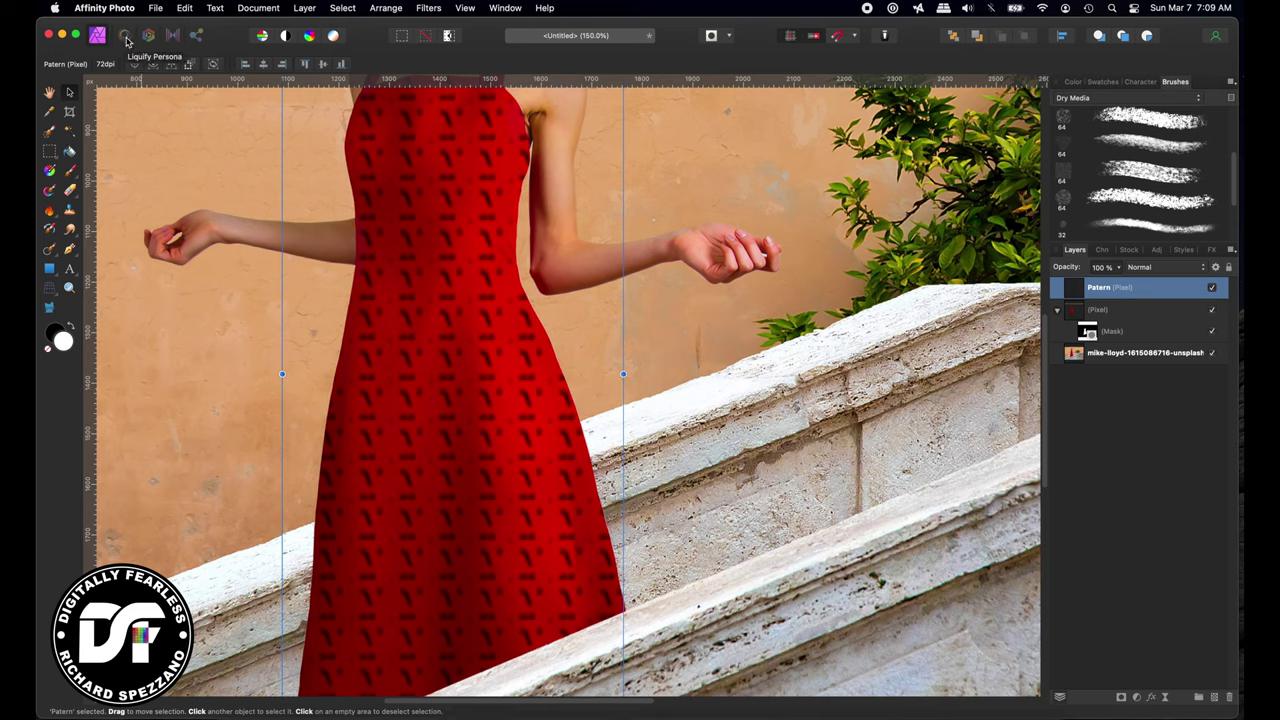
left_click(125, 37)
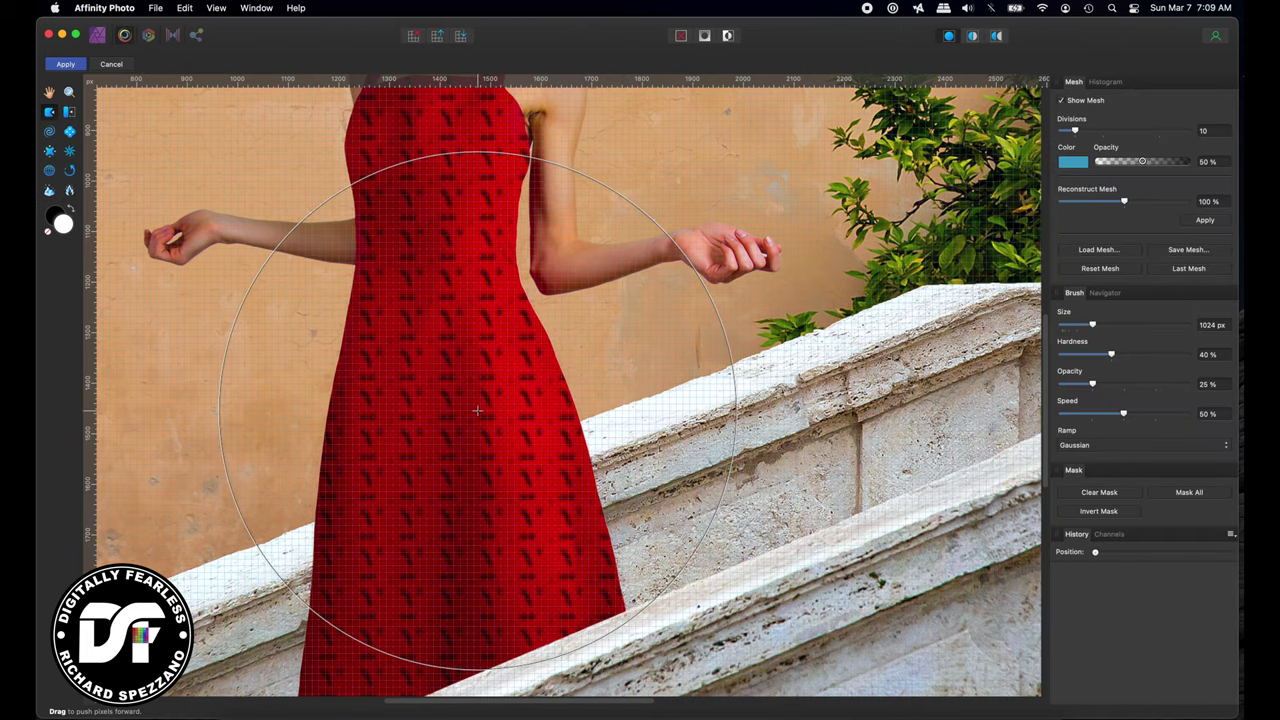
- Resize the Push Forward brush and warp the pattern along the dress folds, middle, lower skirt and side edges
key("bracketleft")
key("bracketleft")
key("bracketleft")
key("bracketleft")
key("bracketleft")
key("bracketleft")
key("bracketleft")
key("bracketleft")
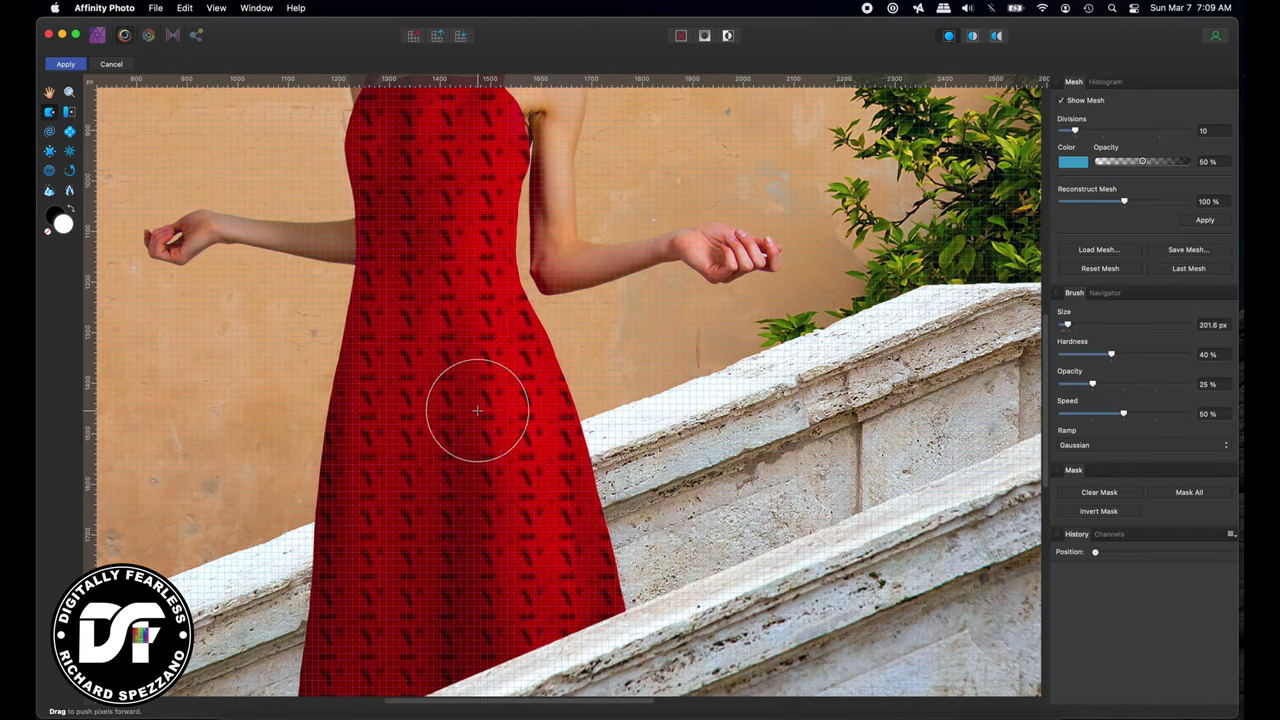
key("bracketright")
key("bracketright")
key("bracketright")
key("bracketright")
key("bracketright")
key("bracketright")
key("bracketright")
key("bracketright")
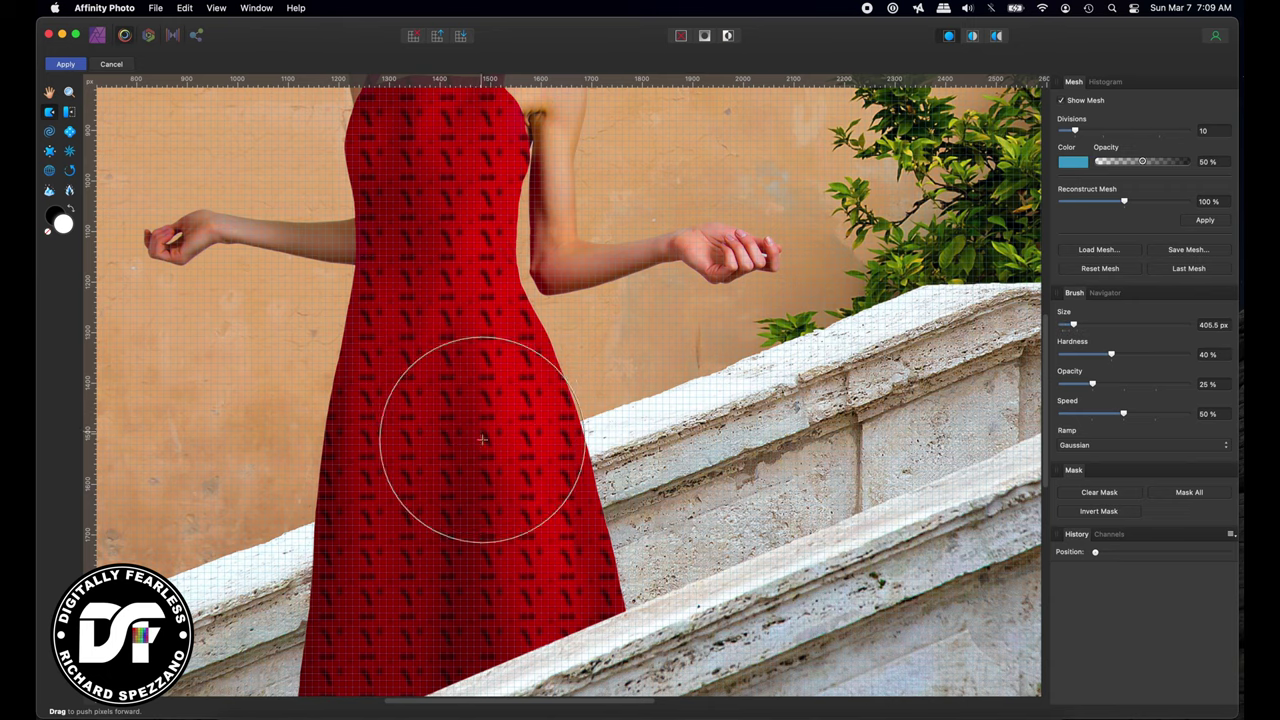
scroll(474, 537, "down", 3)
left_click_drag(474, 537, 471, 561)
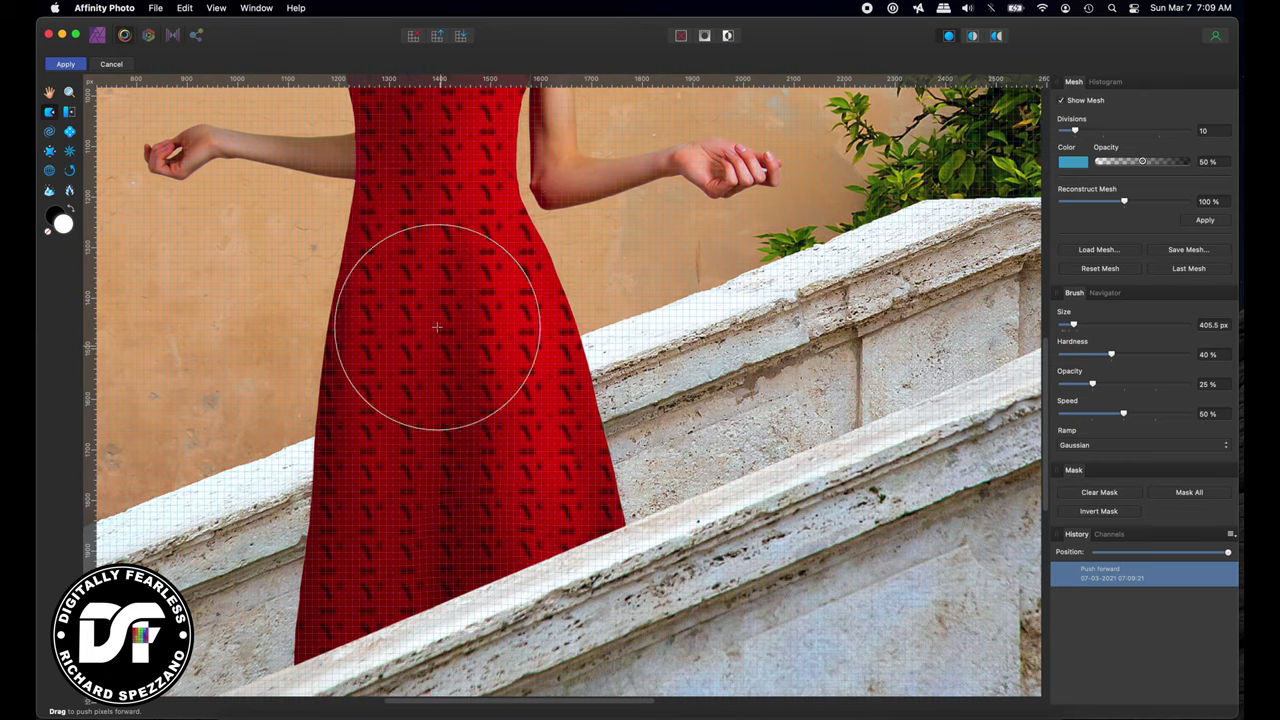
mouse_move(437, 327)
left_mouse_down()
mouse_move(457, 250)
mouse_move(457, 271)
left_mouse_up()
key("bracketleft")
key("bracketleft")
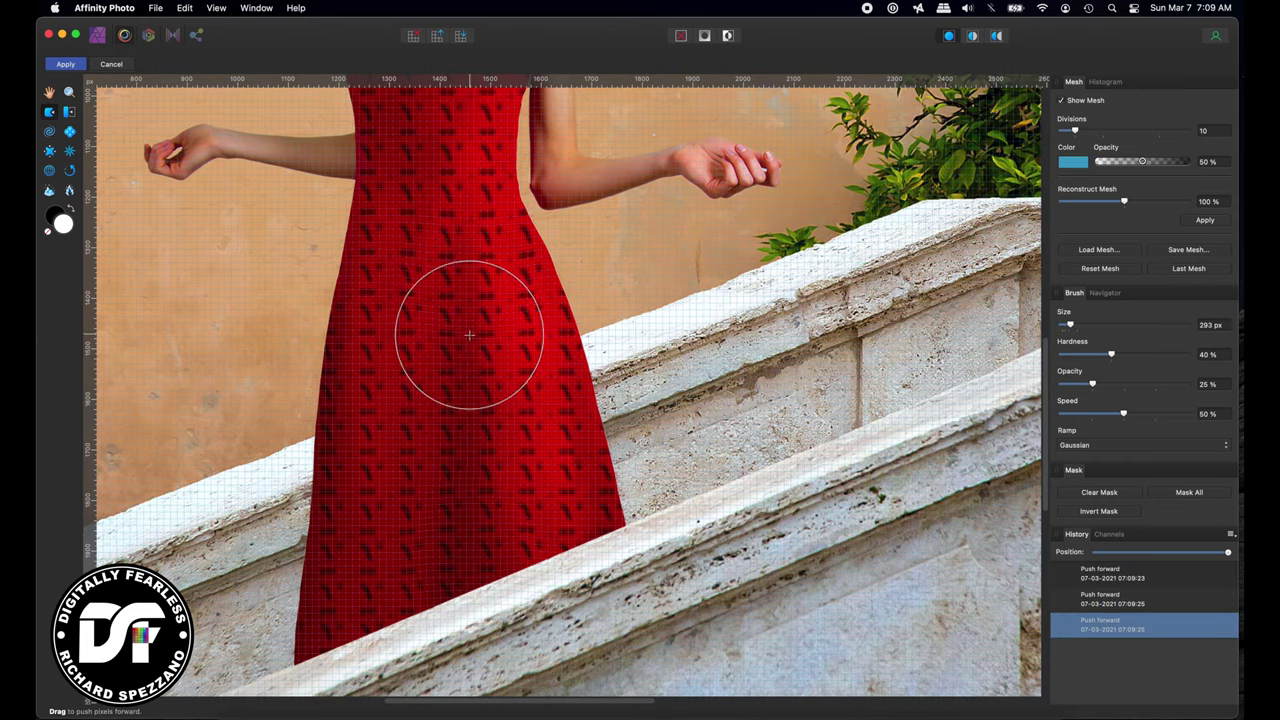
key("bracketleft")
left_click_drag(457, 306, 466, 323)
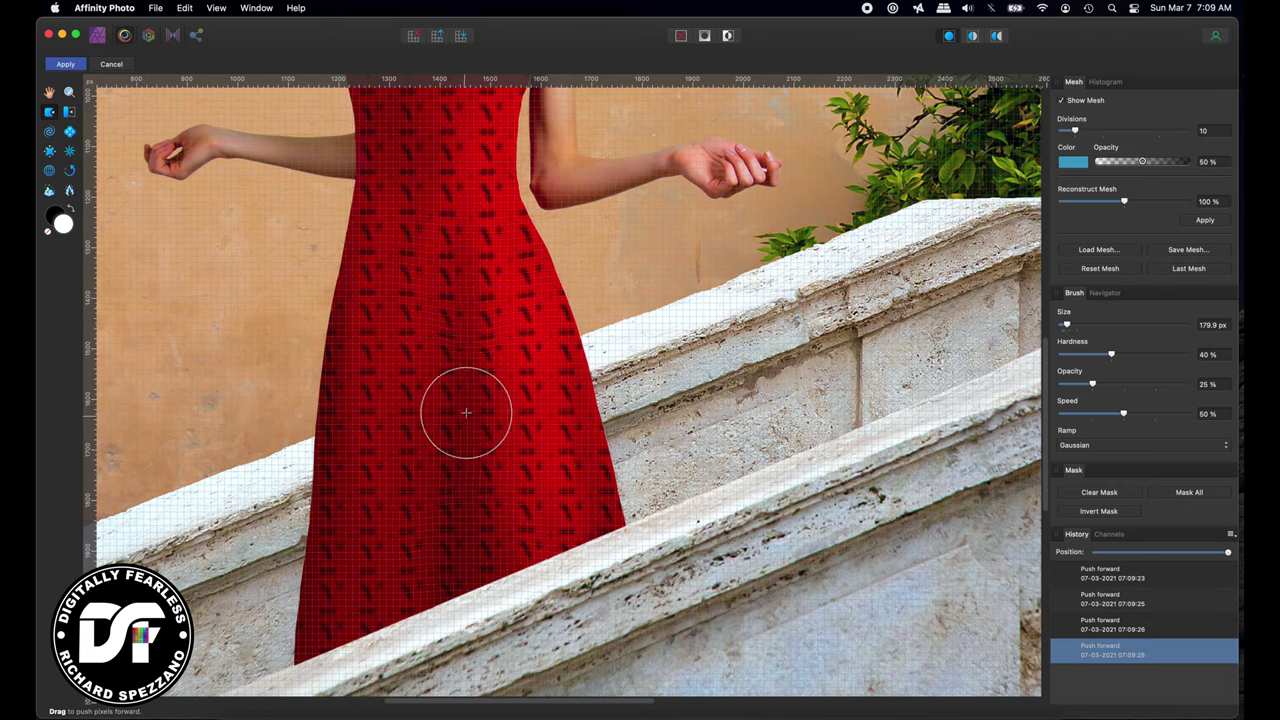
left_click_drag(466, 412, 463, 451)
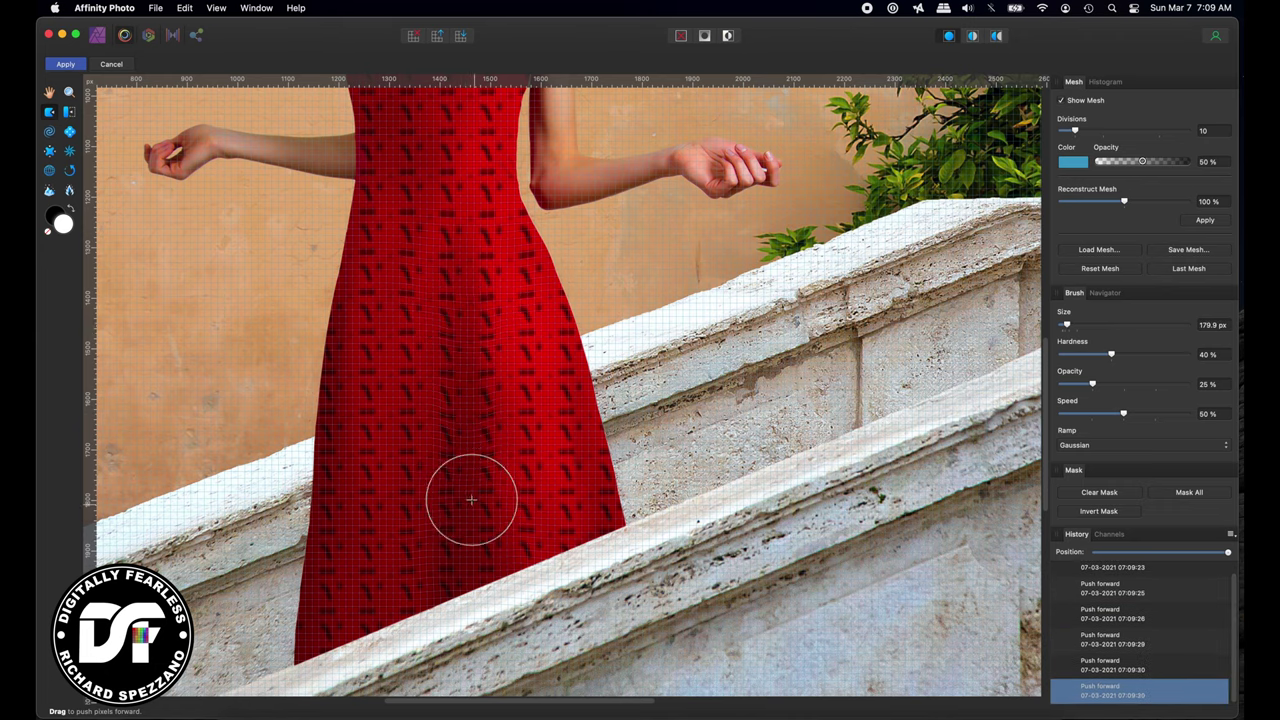
left_click_drag(471, 499, 463, 549)
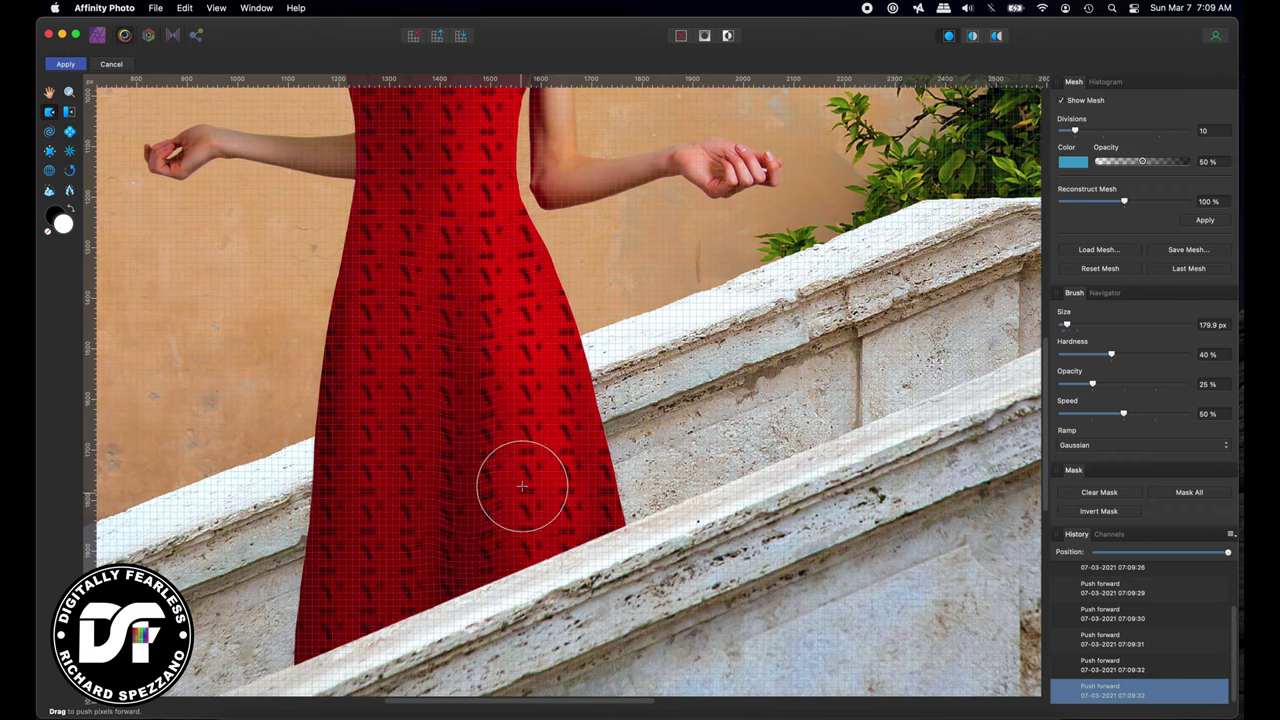
mouse_move(522, 486)
left_mouse_down()
mouse_move(553, 464)
mouse_move(551, 485)
mouse_move(563, 486)
mouse_move(543, 320)
left_mouse_up()
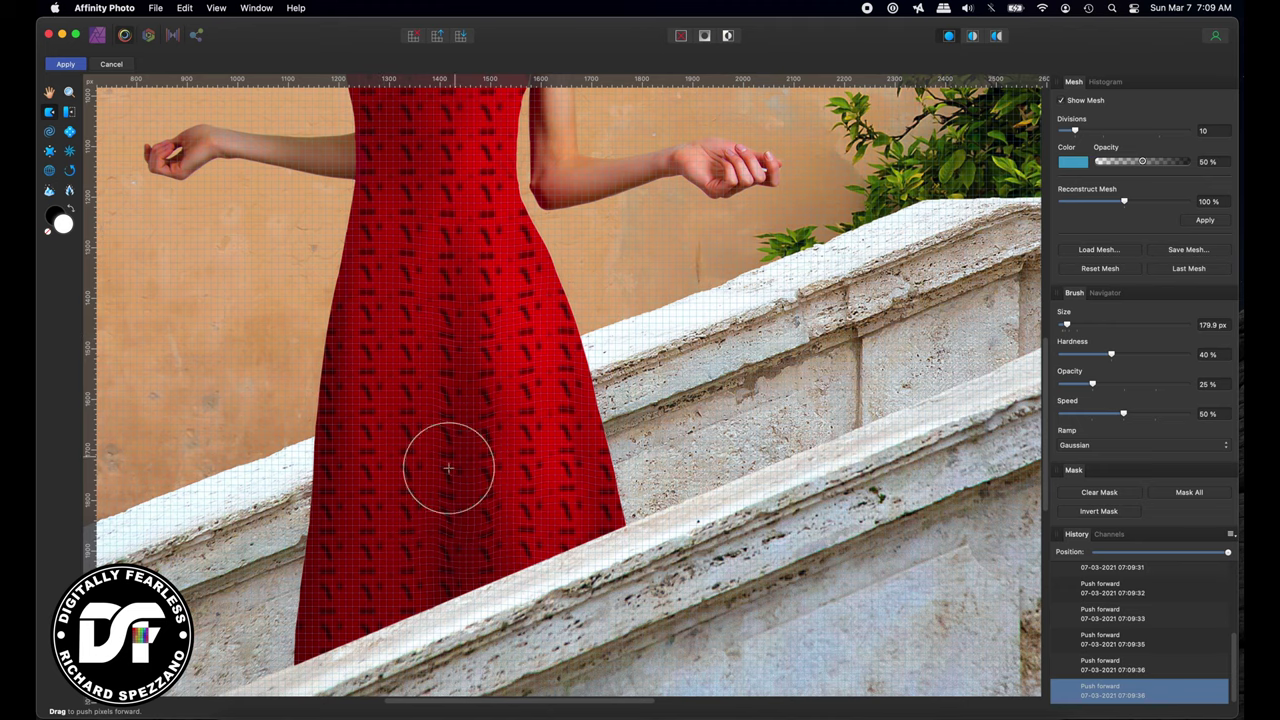
mouse_move(366, 409)
left_mouse_down()
mouse_move(343, 420)
mouse_move(332, 404)
mouse_move(334, 500)
mouse_move(311, 563)
mouse_move(323, 589)
left_mouse_up()
- Bend the pattern across the right side, bodice and neckline, then apply the Liquify warp
scroll(430, 430, "up", 5)
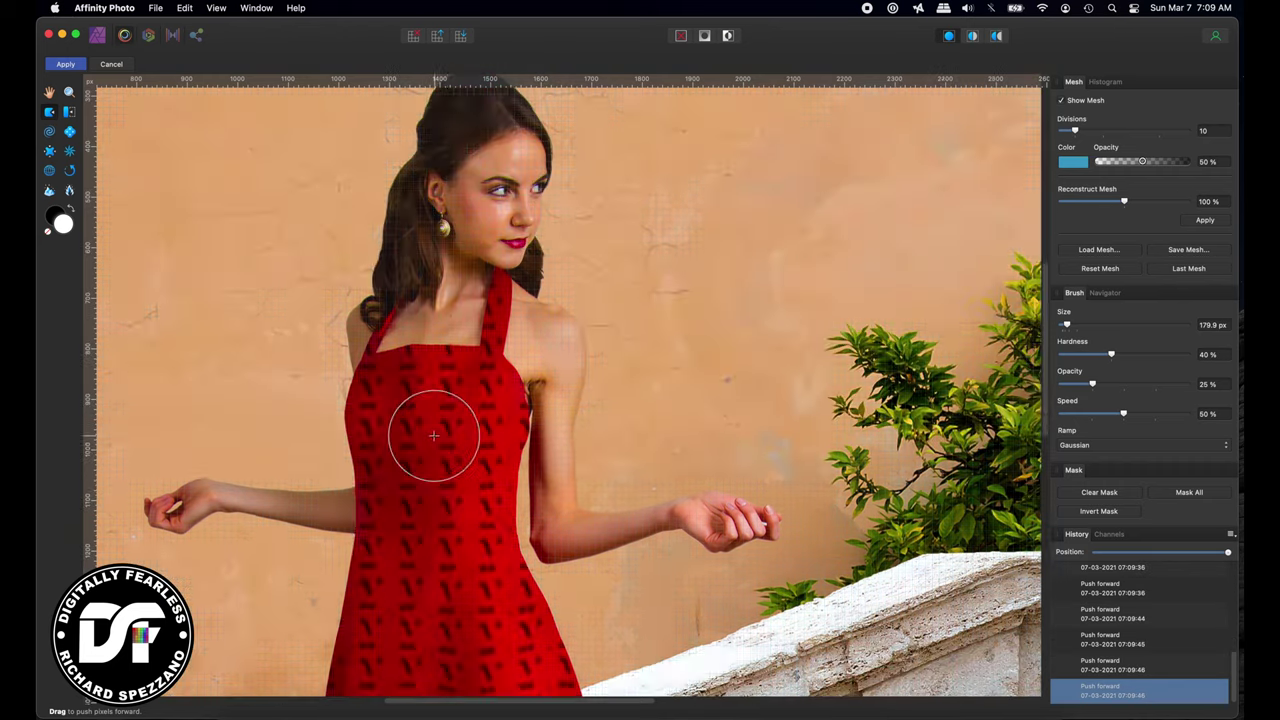
scroll(440, 555, "down", 5)
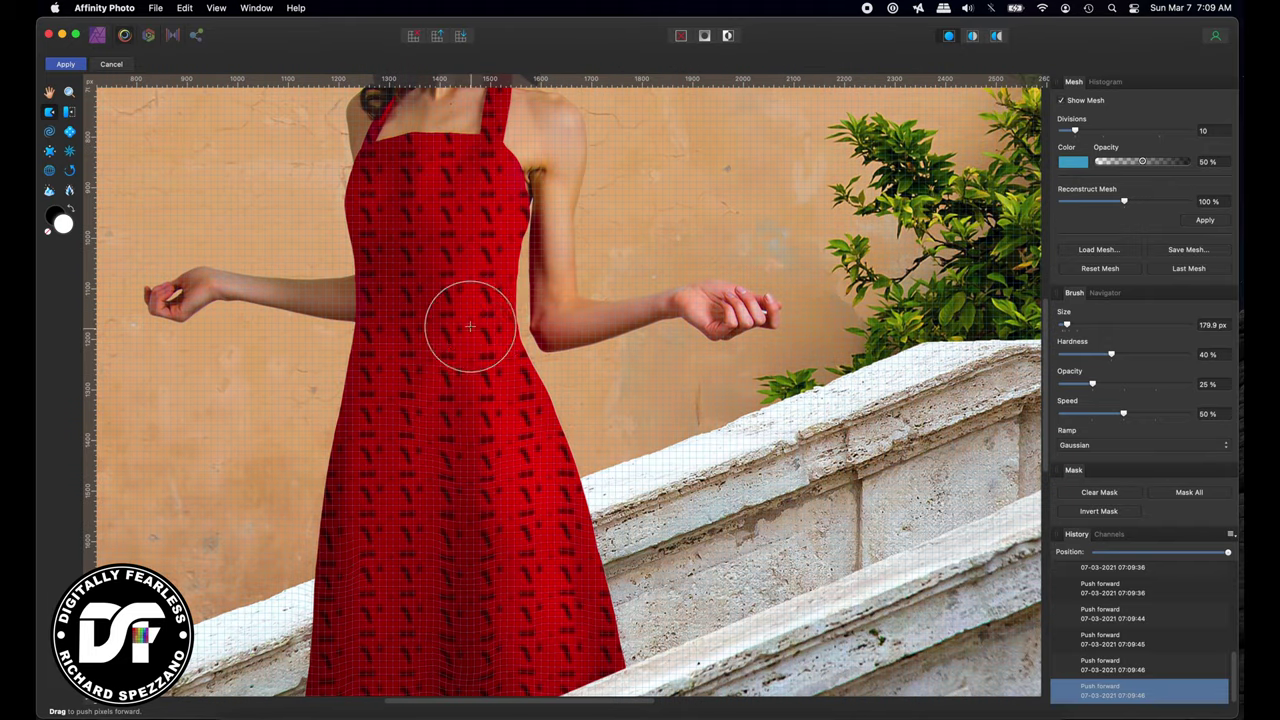
left_click_drag(490, 317, 471, 323)
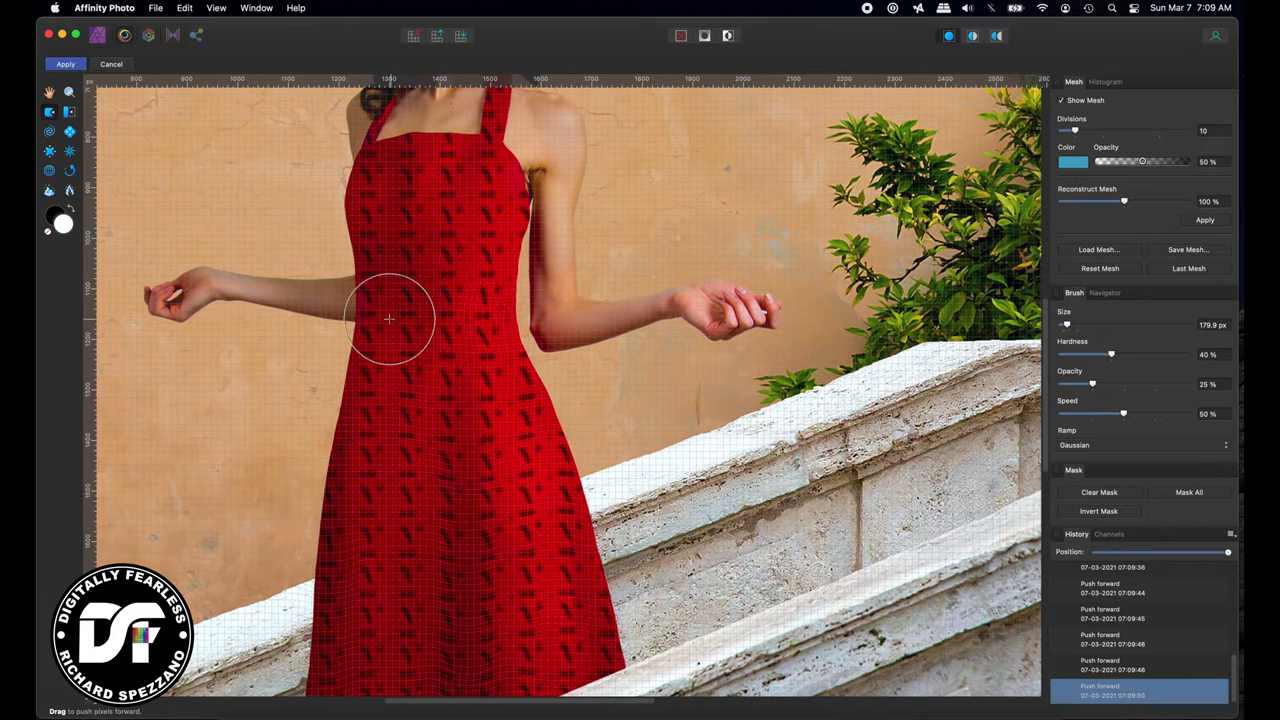
mouse_move(379, 318)
left_mouse_down()
mouse_move(465, 318)
mouse_move(436, 322)
mouse_move(460, 258)
mouse_move(425, 151)
mouse_move(426, 251)
left_mouse_up()
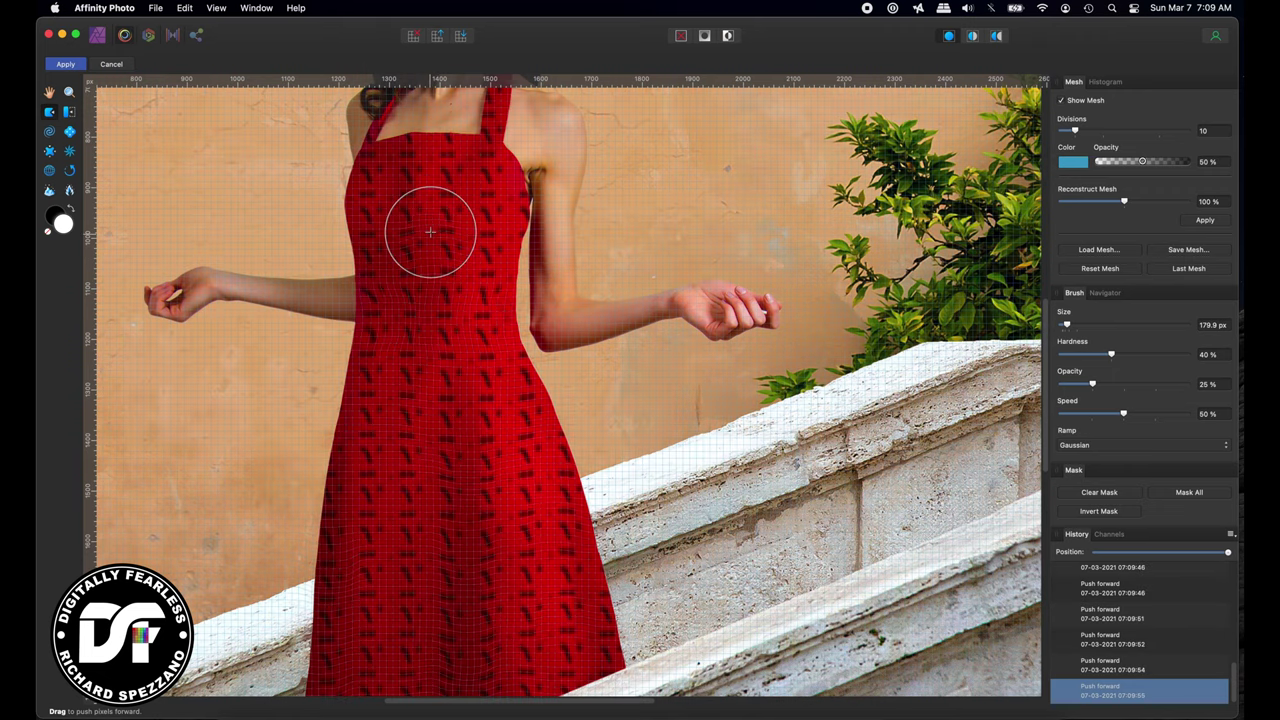
mouse_move(430, 232)
left_mouse_down()
mouse_move(417, 157)
mouse_move(429, 171)
mouse_move(500, 171)
mouse_move(506, 194)
left_mouse_up()
mouse_move(391, 180)
left_mouse_down()
mouse_move(355, 180)
mouse_move(390, 186)
mouse_move(356, 197)
mouse_move(366, 200)
left_mouse_up()
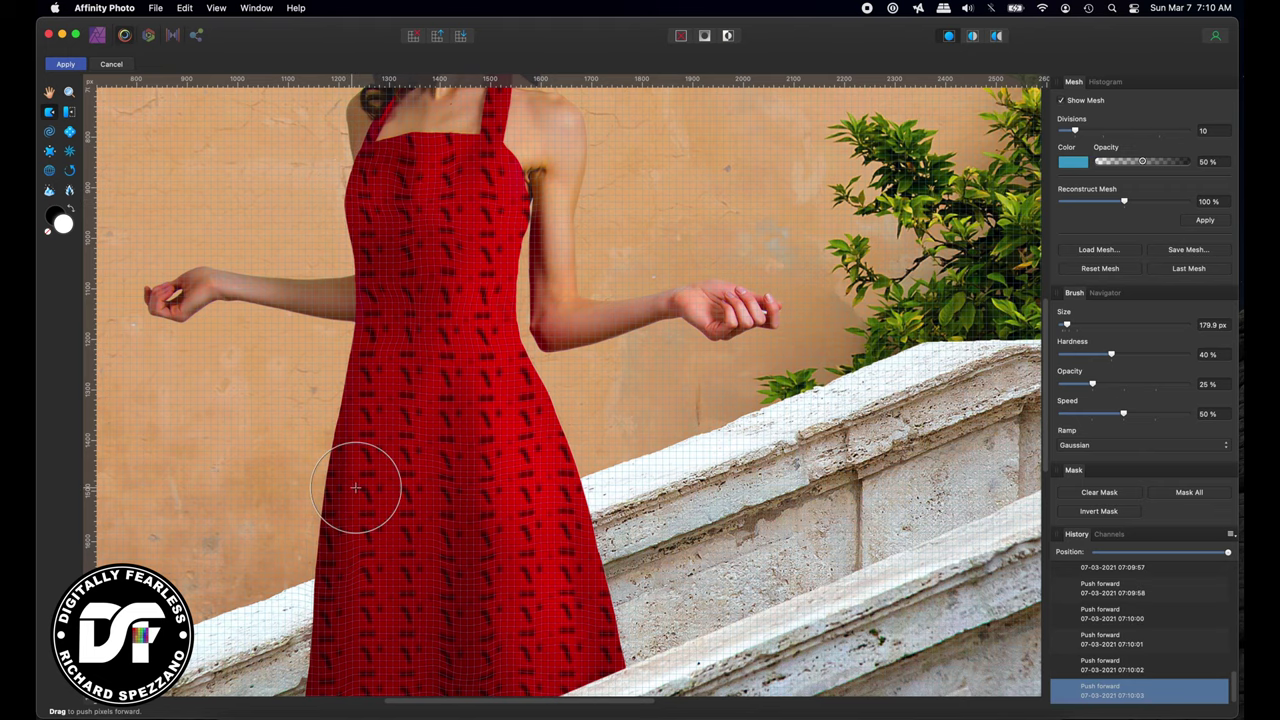
scroll(355, 487, "down", 2)
left_click(65, 64)
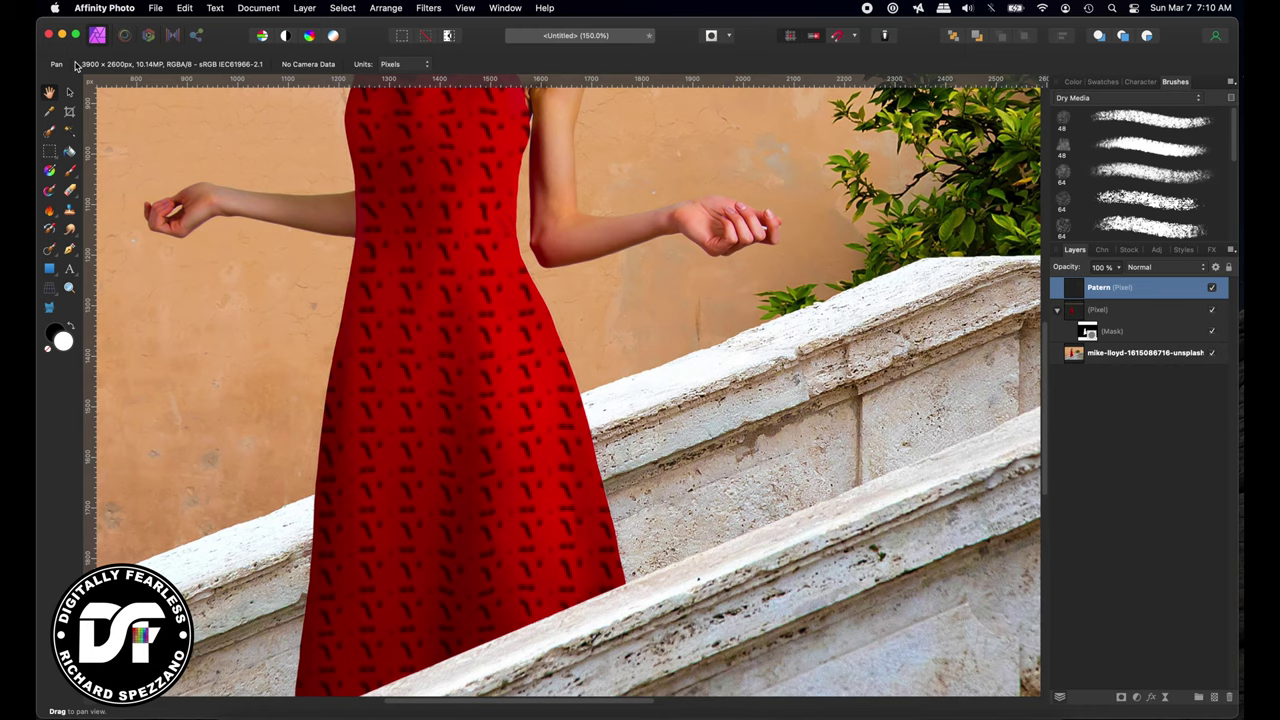
- Group the Patern and dress pixel layers with Cmd+G and name the group Red Black
key("super+minus")
key("super+minus")
key("super+minus")
left_click(70, 92)
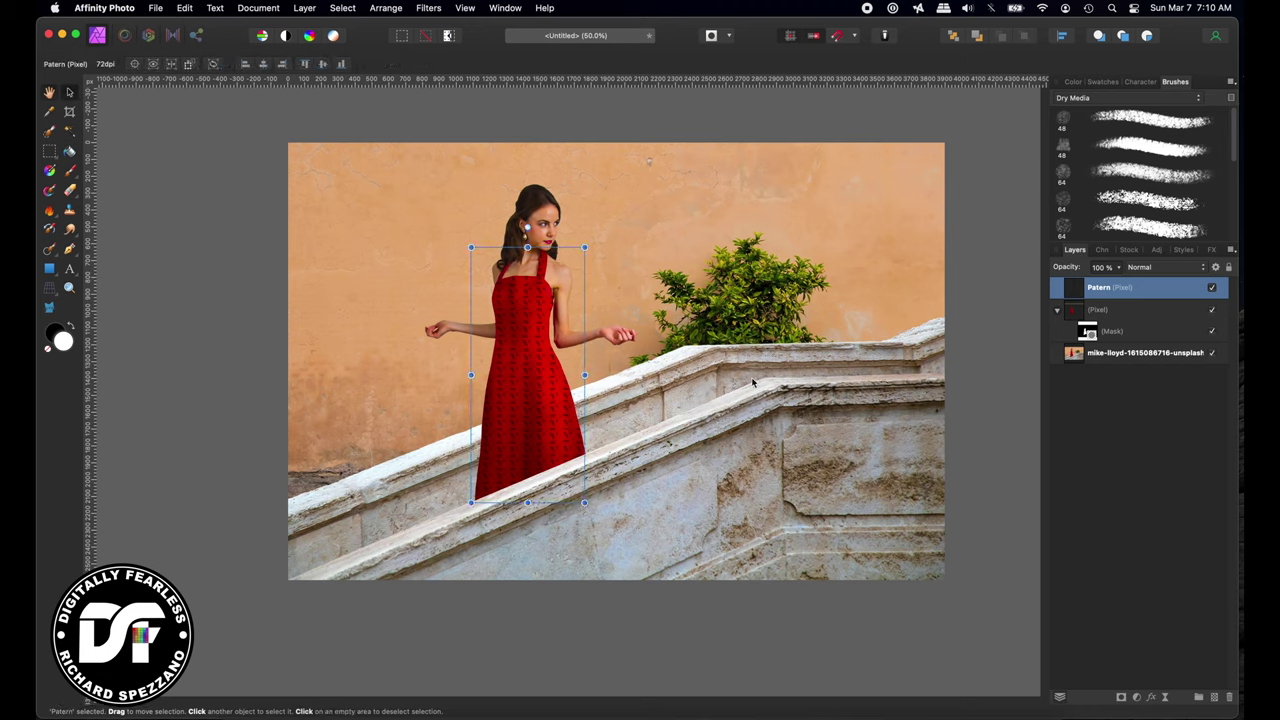
left_click(1057, 310)
left_click(1083, 300, "shift")
key("super+g")
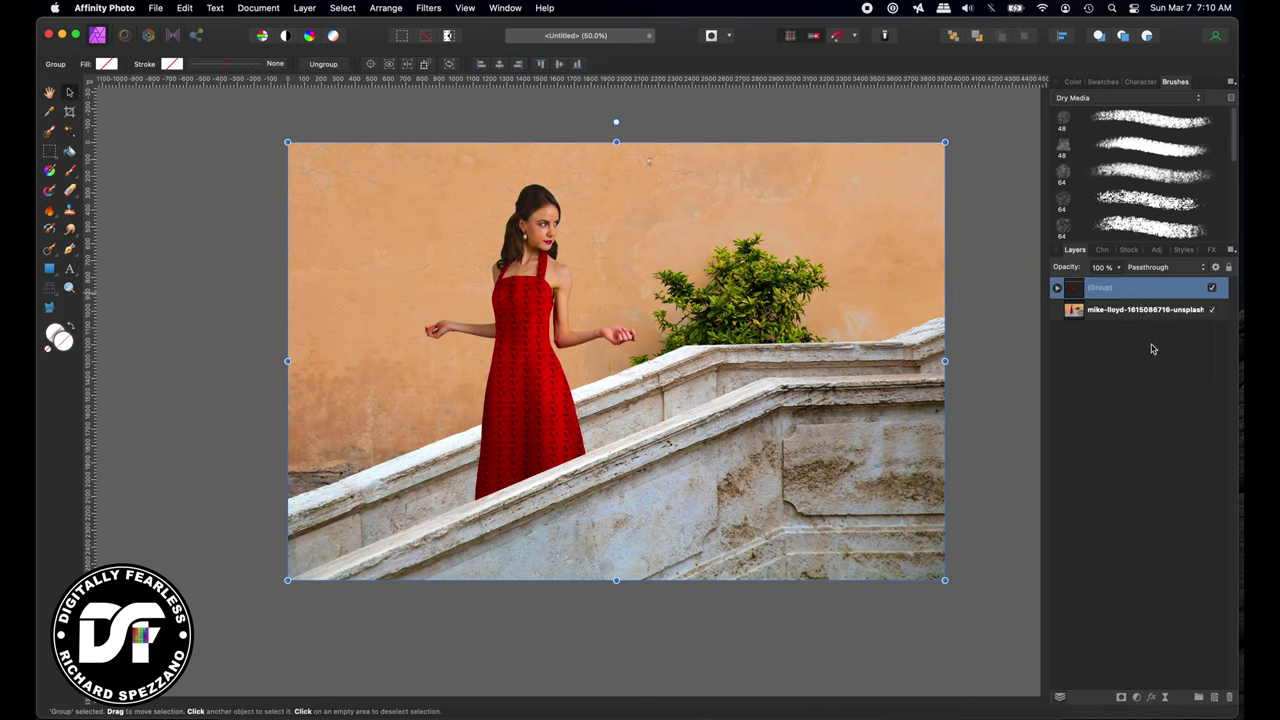
double_click(1096, 290)
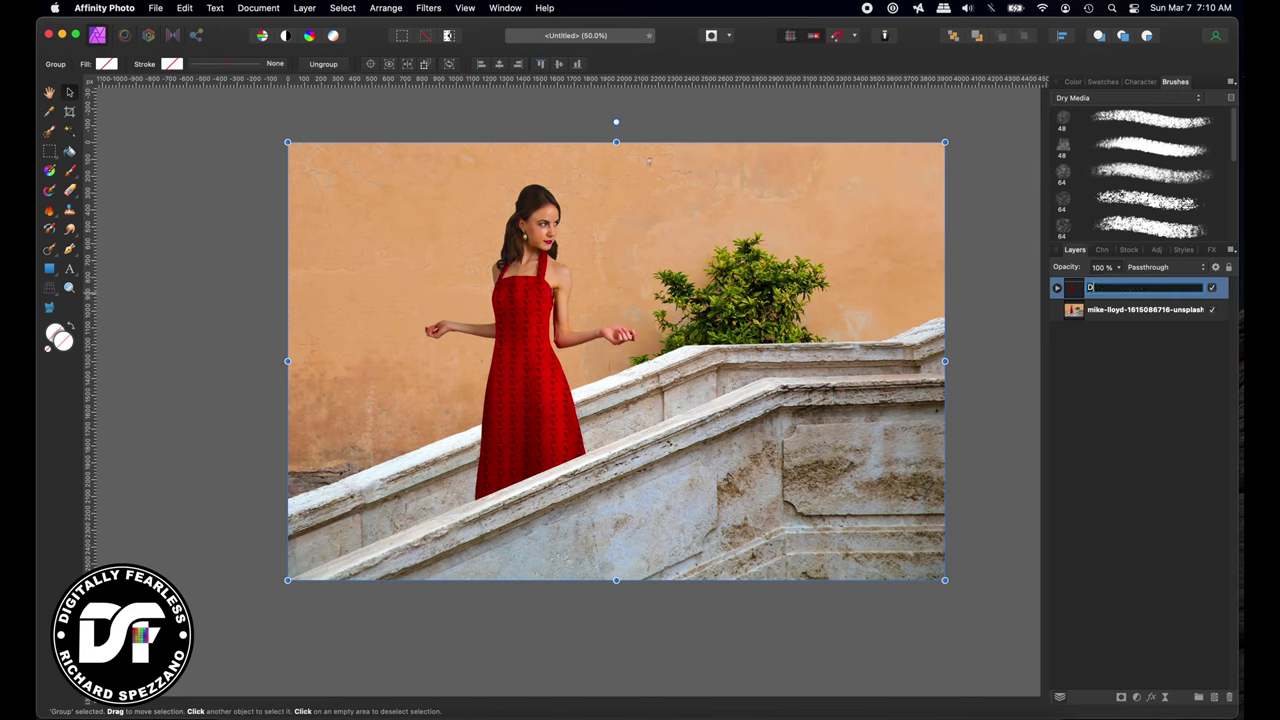
type("Red Black")
left_click(1076, 290)
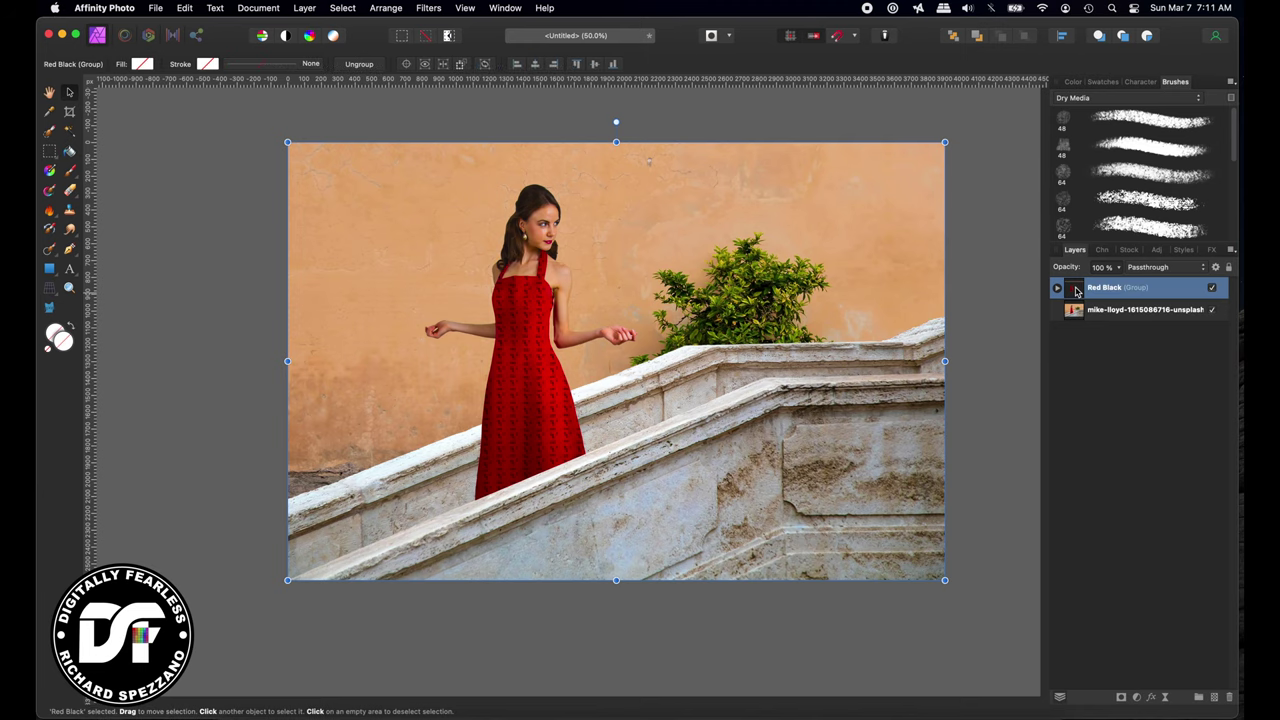
- Duplicate the Red Black group, hide the lower copy, and select Patern inside the top group
key("super+j")
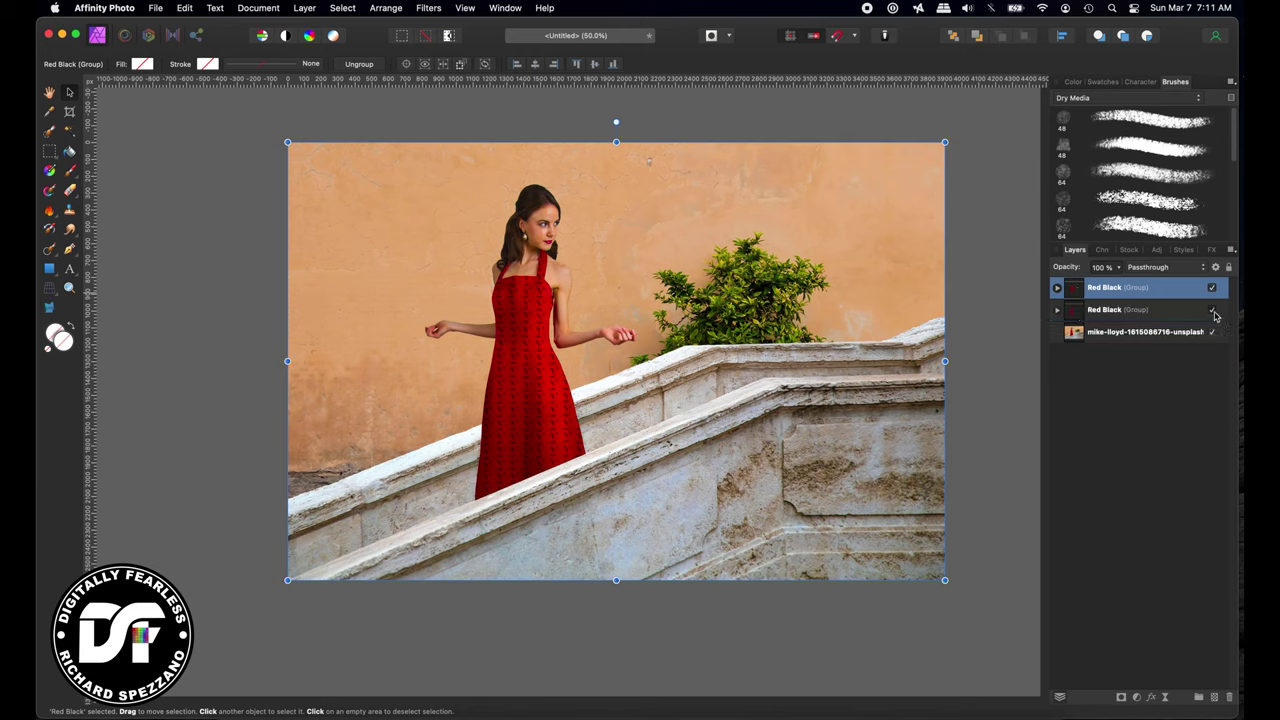
left_click(1212, 310)
left_click(1058, 289)
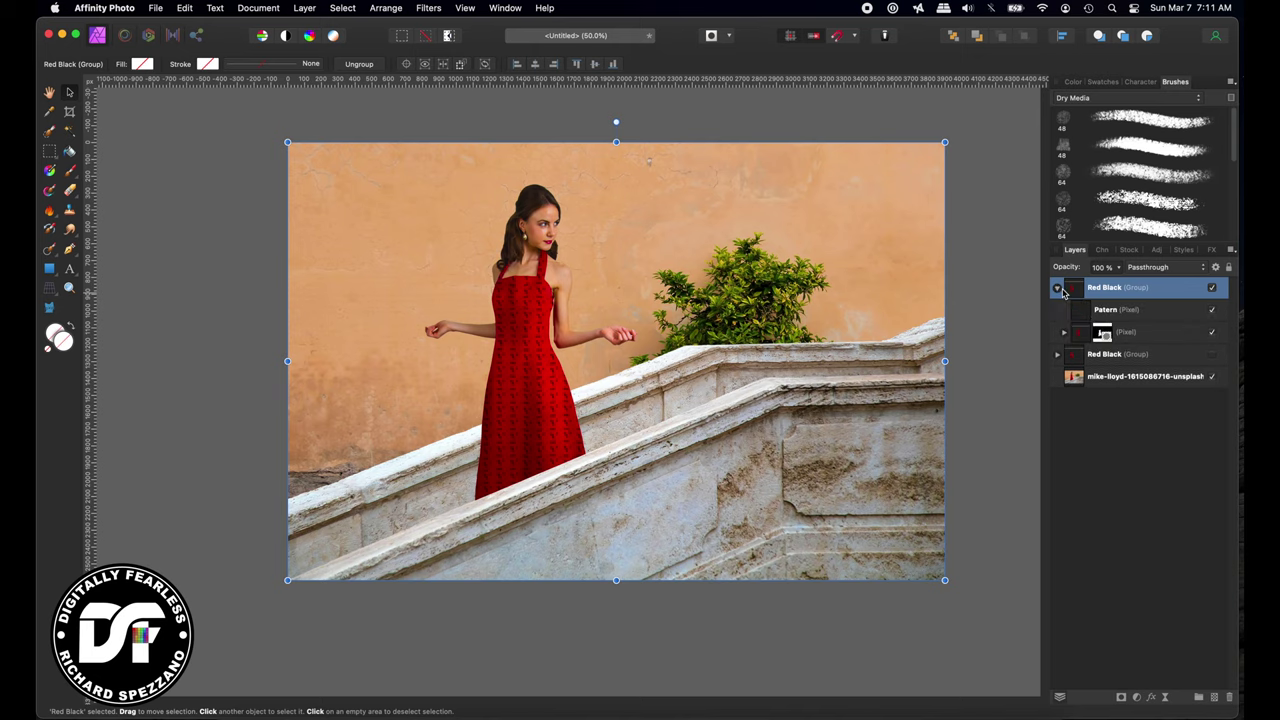
left_click(1088, 314)
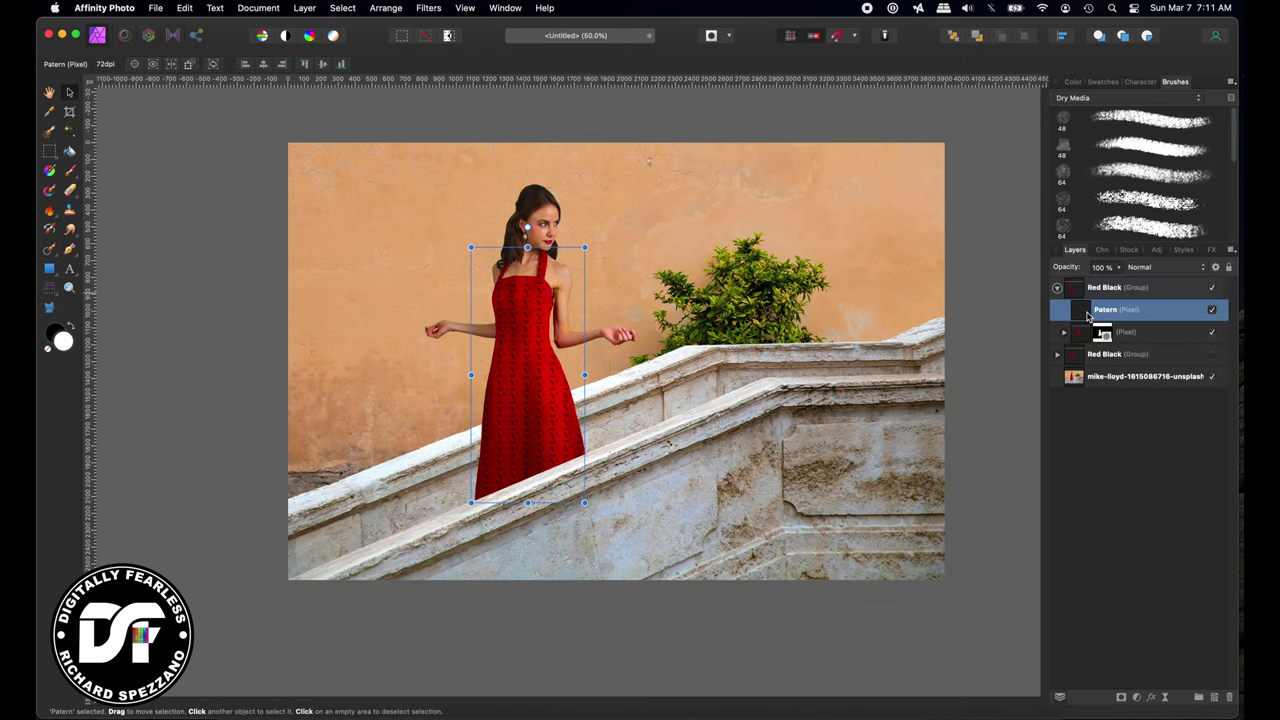
key("super+plus")
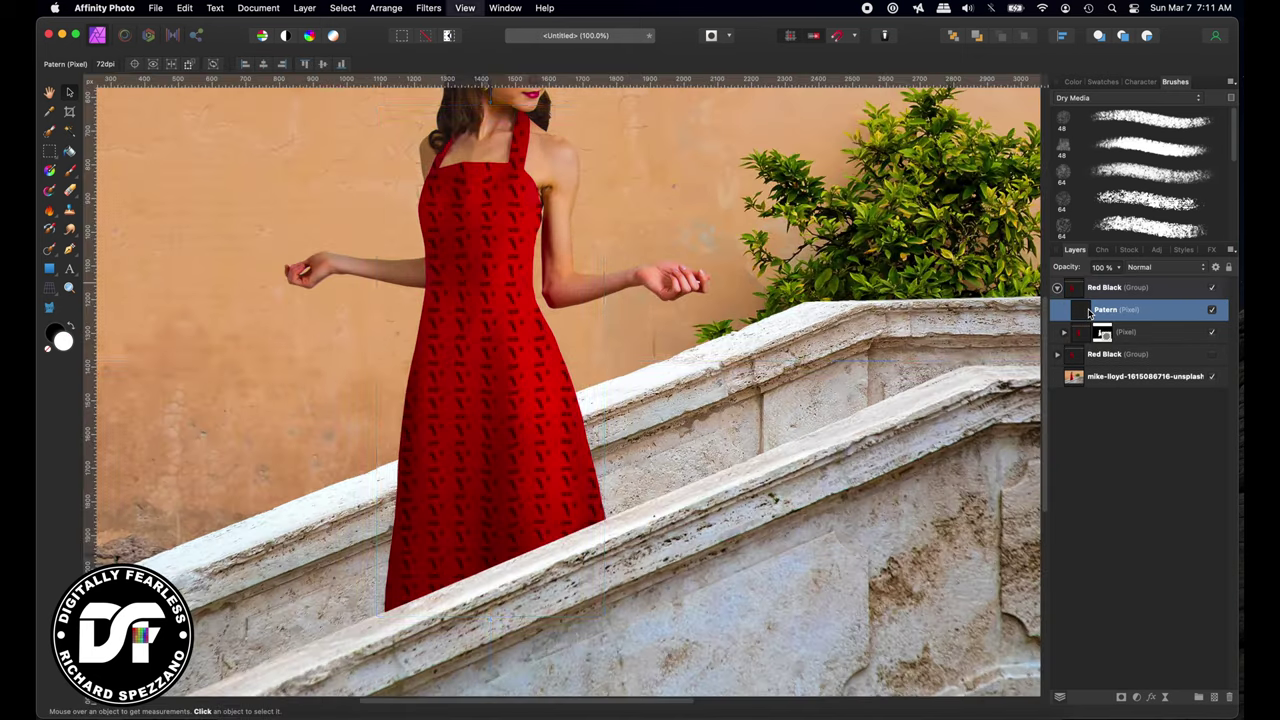
key("super+minus")
key("super+minus")
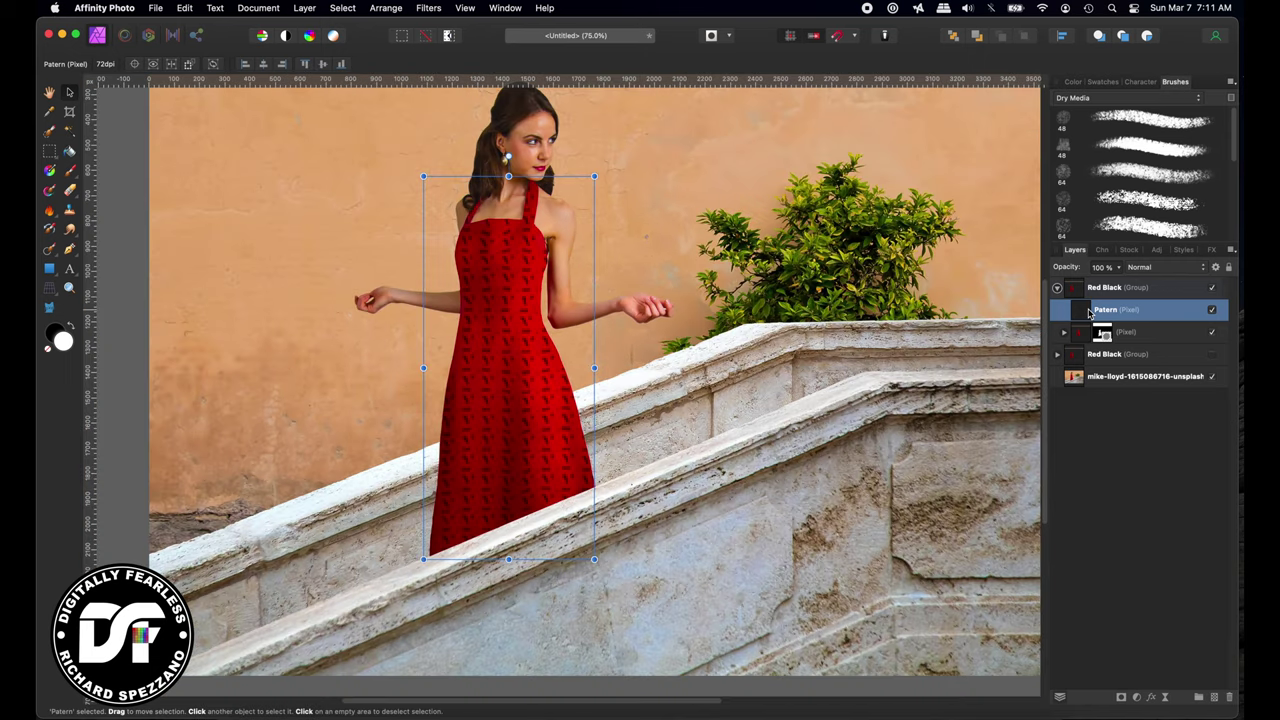
- Give the Patern layer a Color Overlay effect set to white
left_click(1153, 697)
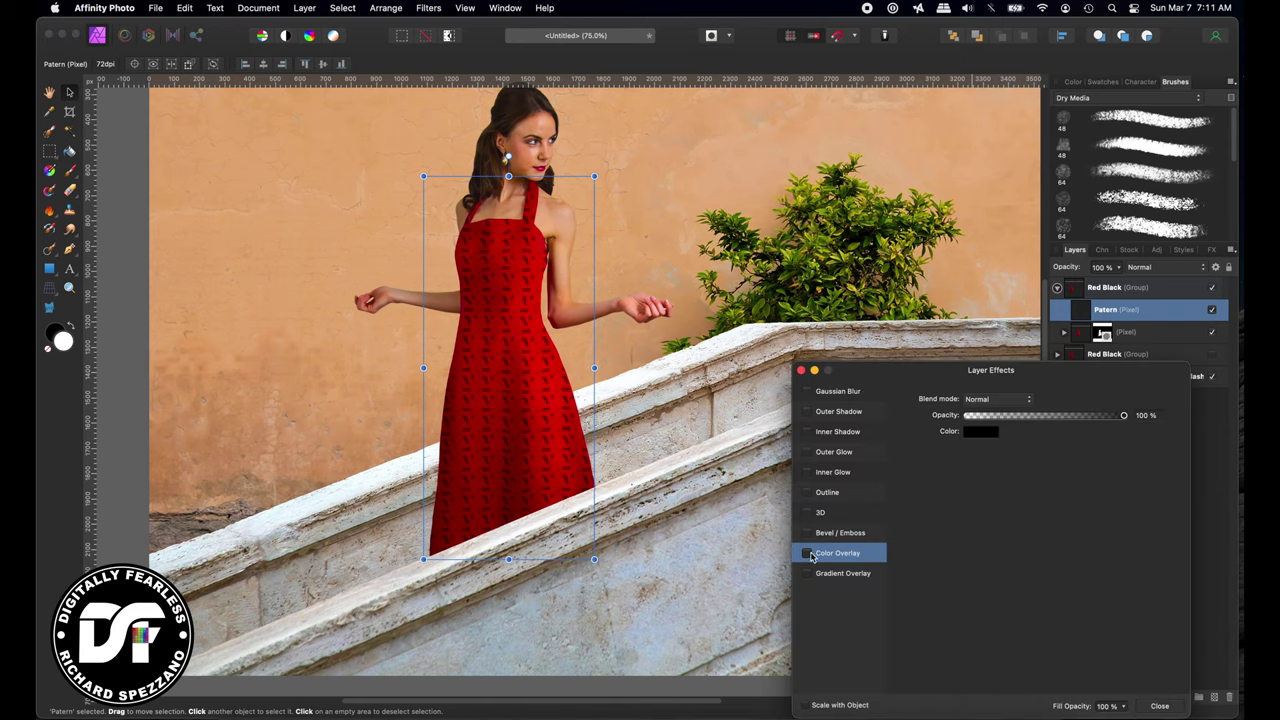
left_click(980, 432)
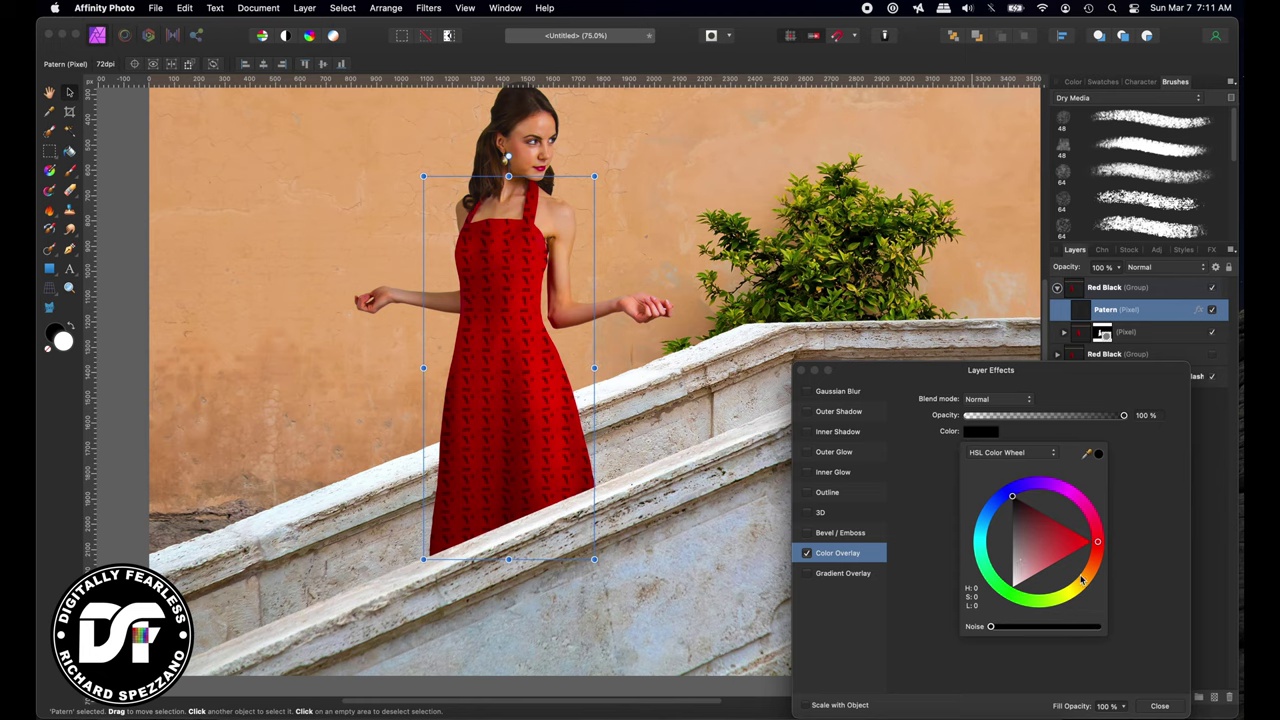
left_click(981, 549)
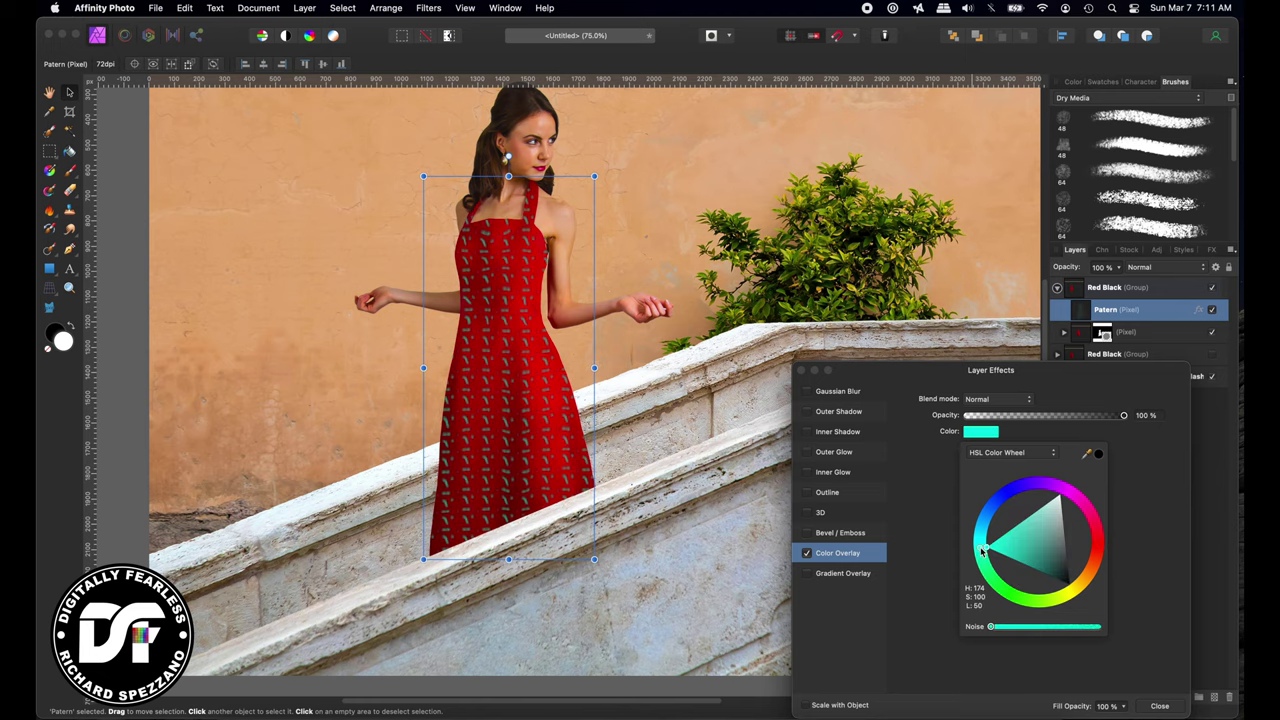
mouse_move(984, 551)
left_mouse_down()
mouse_move(999, 588)
mouse_move(1039, 603)
mouse_move(1093, 601)
mouse_move(1098, 588)
mouse_move(1051, 607)
mouse_move(1078, 596)
left_mouse_up()
left_click(923, 497)
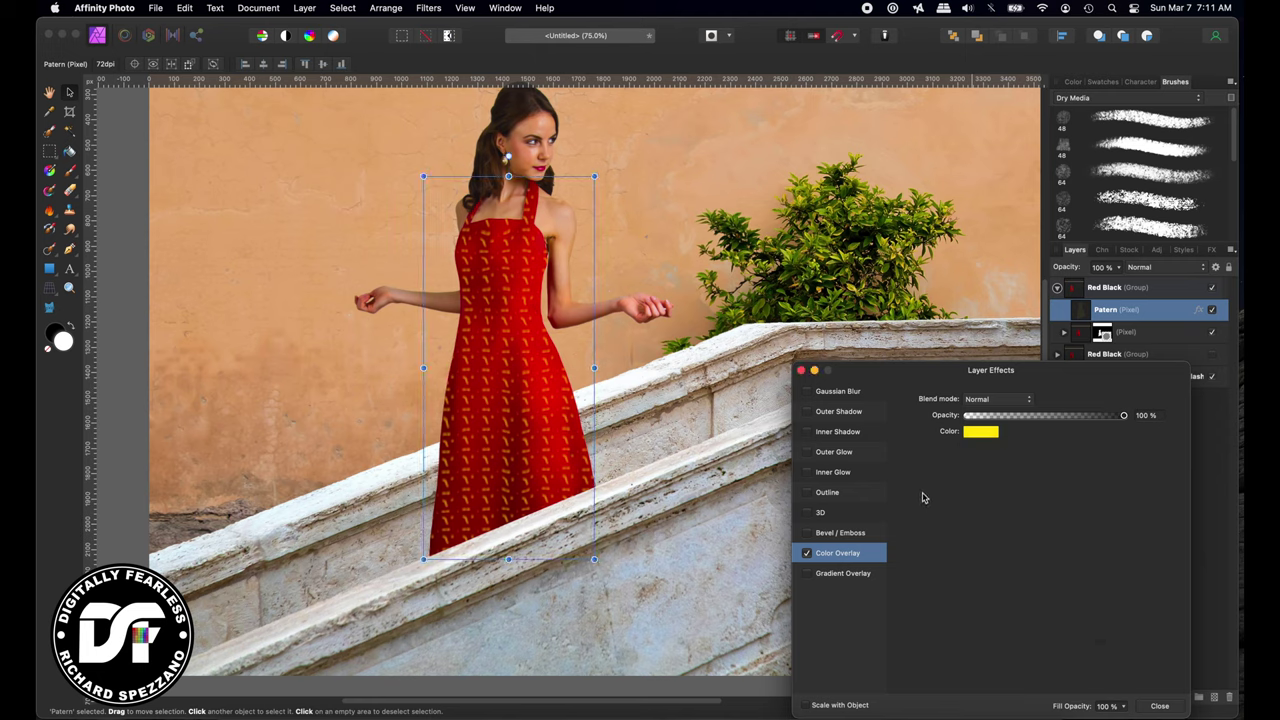
left_click(975, 436)
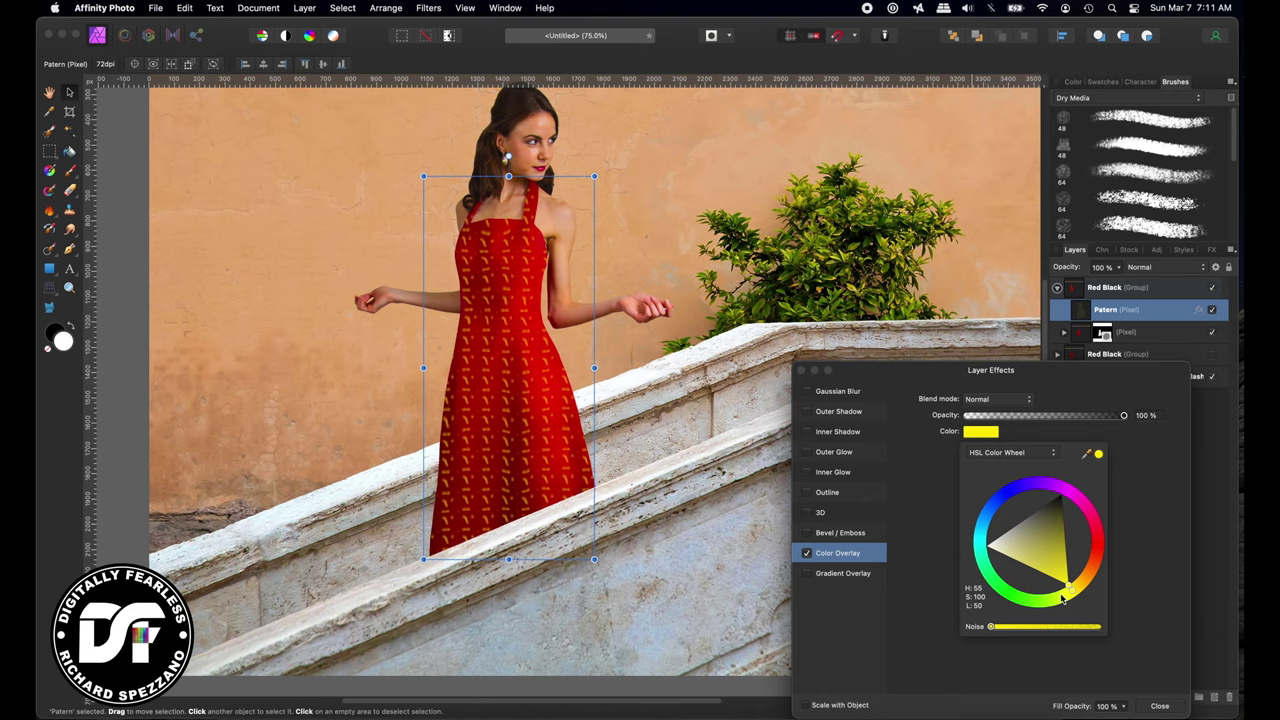
left_click_drag(1063, 598, 966, 553)
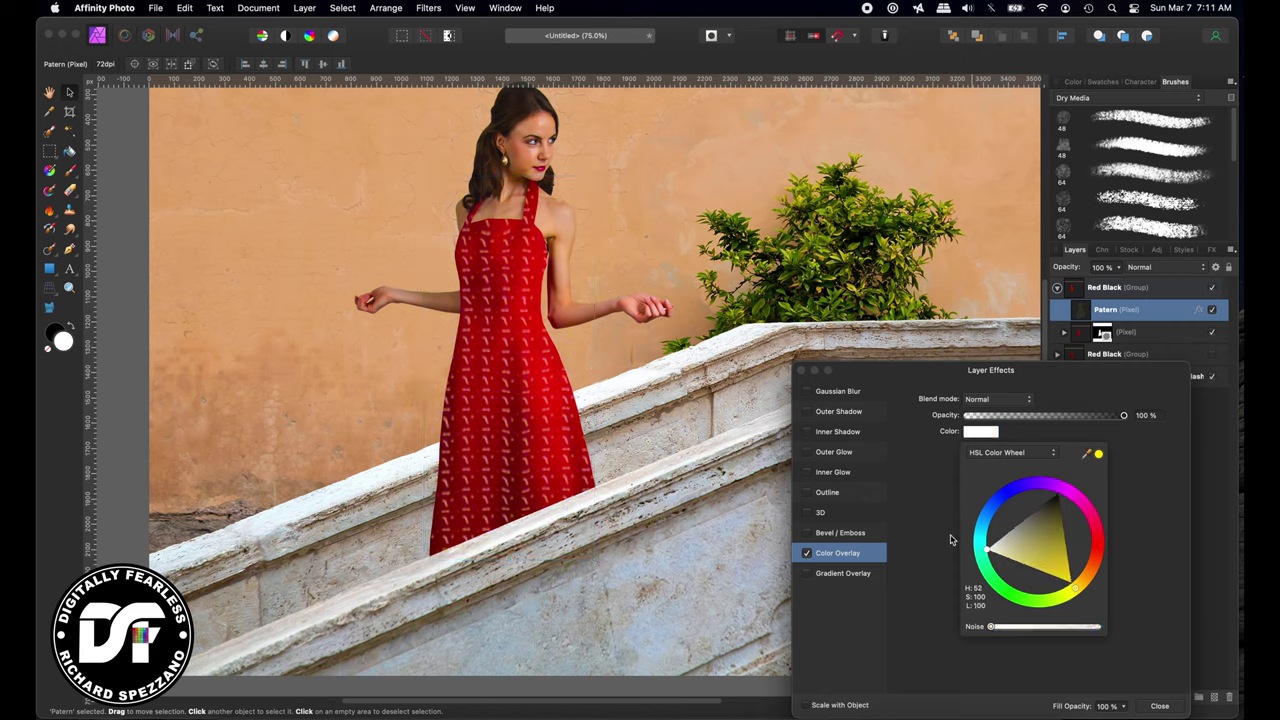
left_click(924, 497)
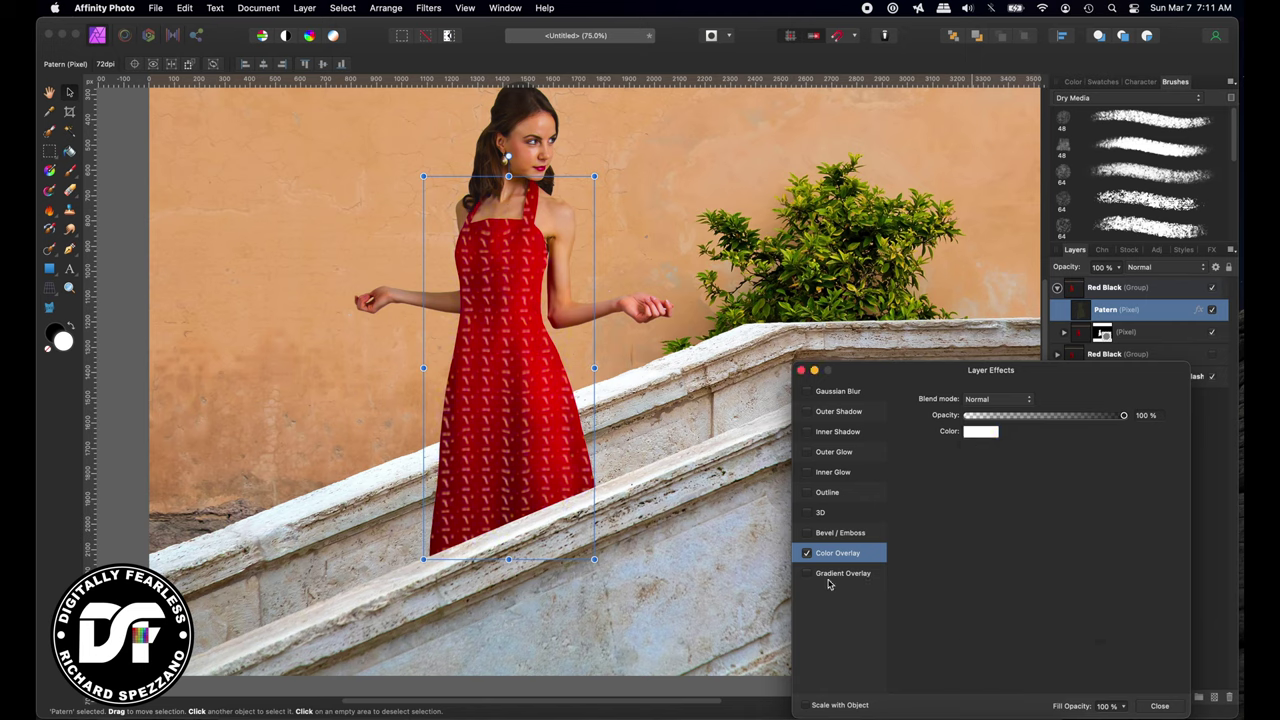
left_click(801, 371)
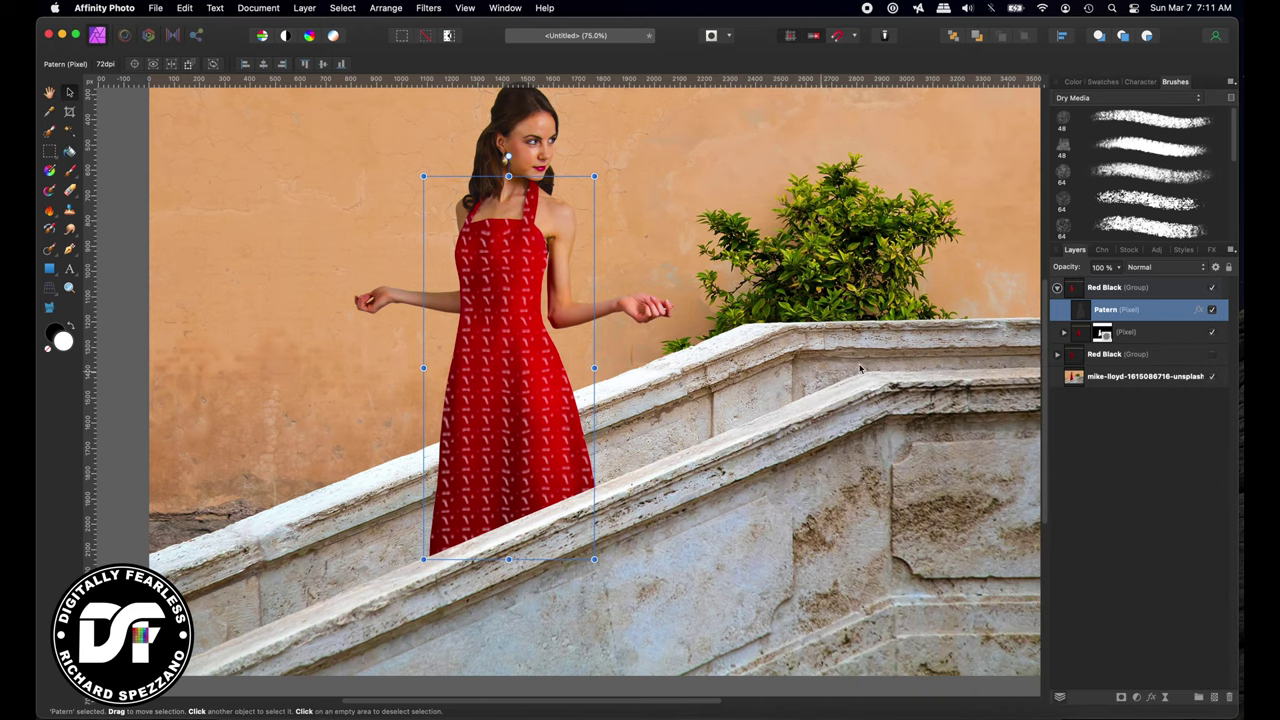
left_click(1108, 288)
- Collapse the top group and duplicate it with Cmd+J, making a third group copy
double_click(1124, 287)
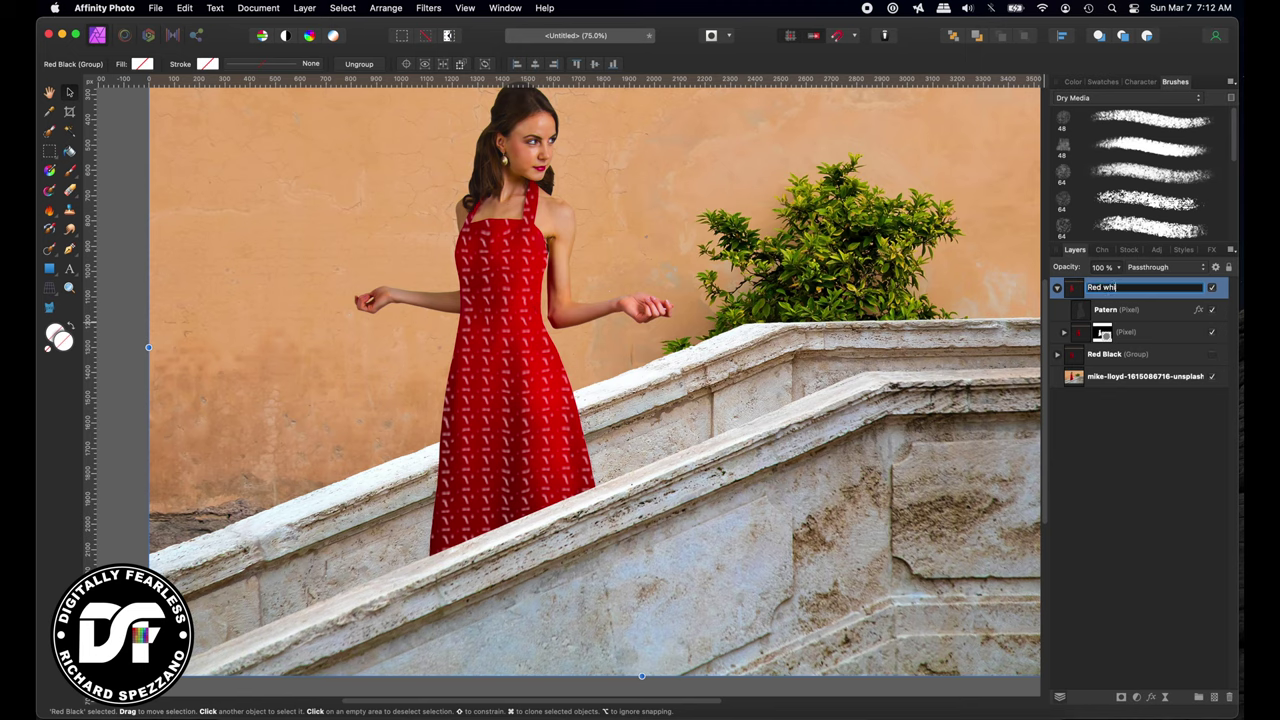
left_click(1058, 291)
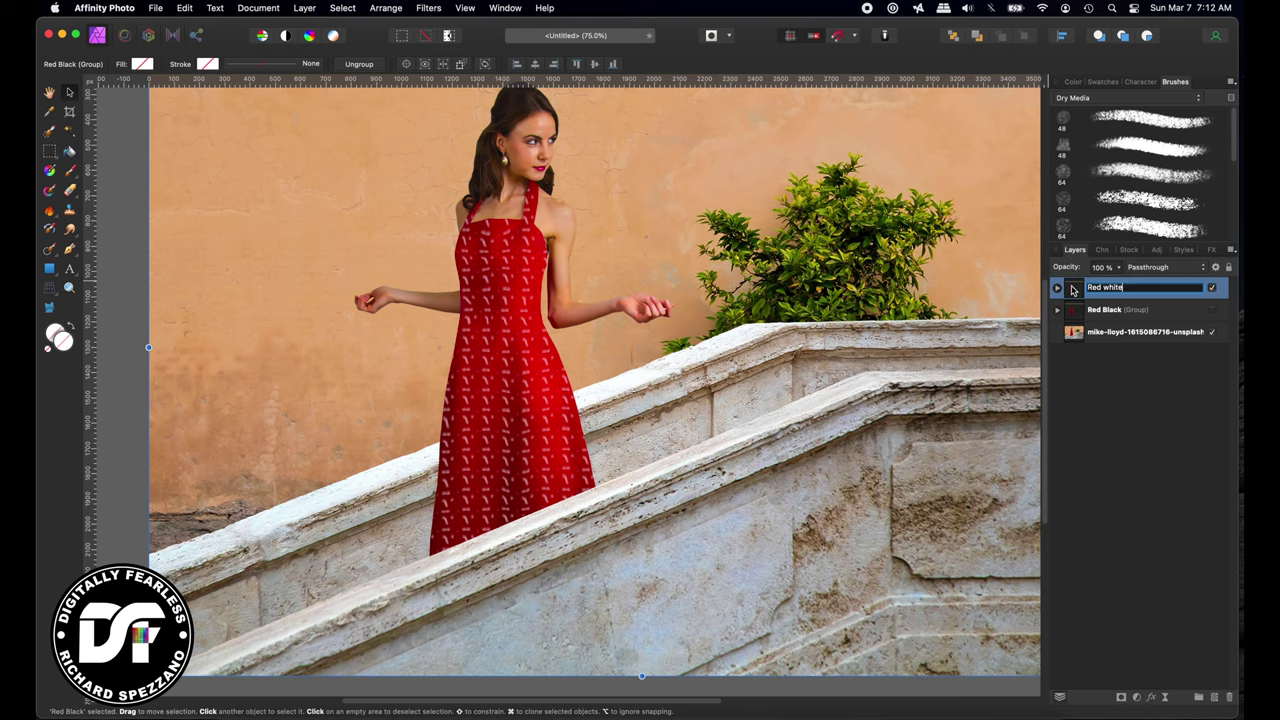
key("super+j")
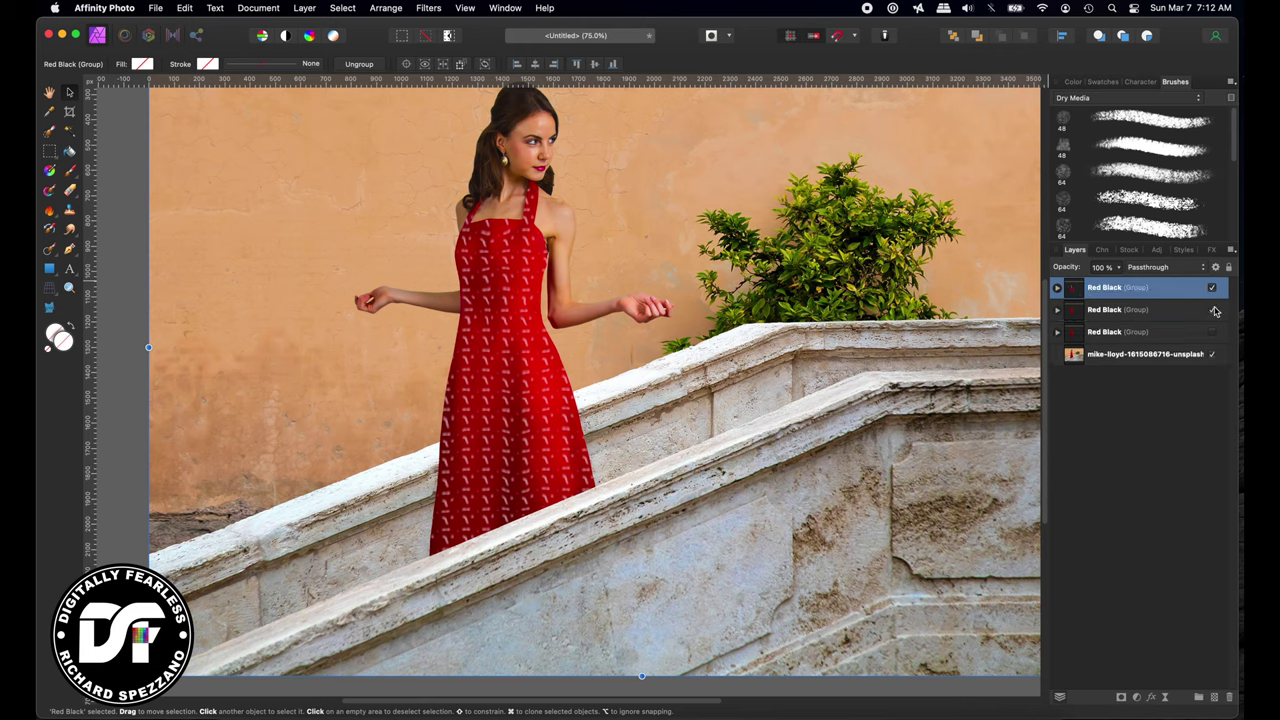
left_click(1058, 288)
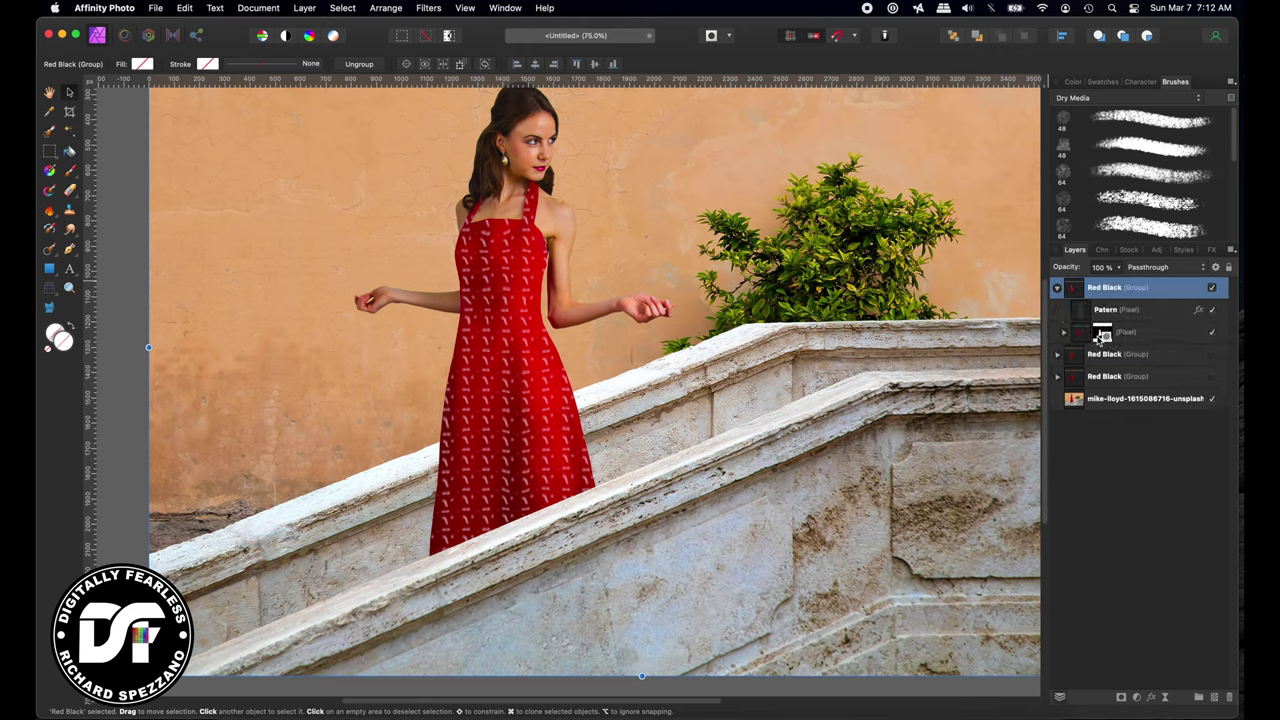
- Shift the dress layer's hue by 52.9° with an HSL adjustment, then select the Patern layer
left_click(1064, 335)
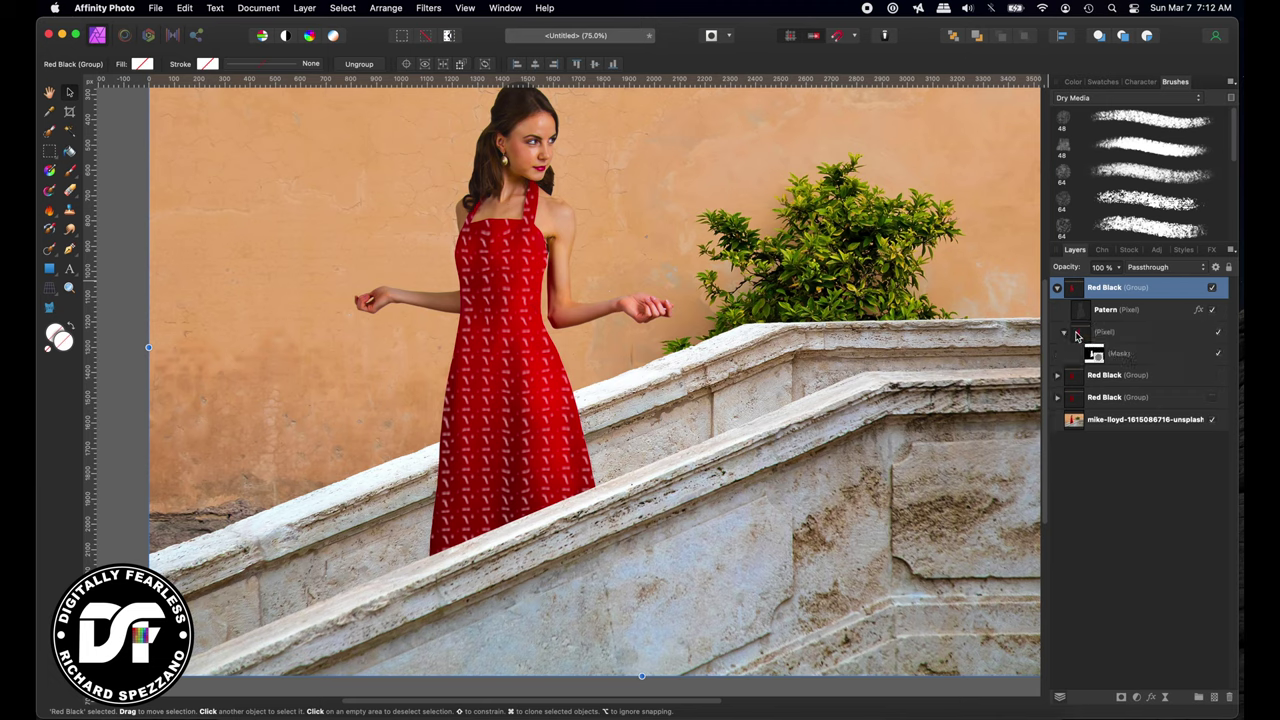
left_click(1085, 335)
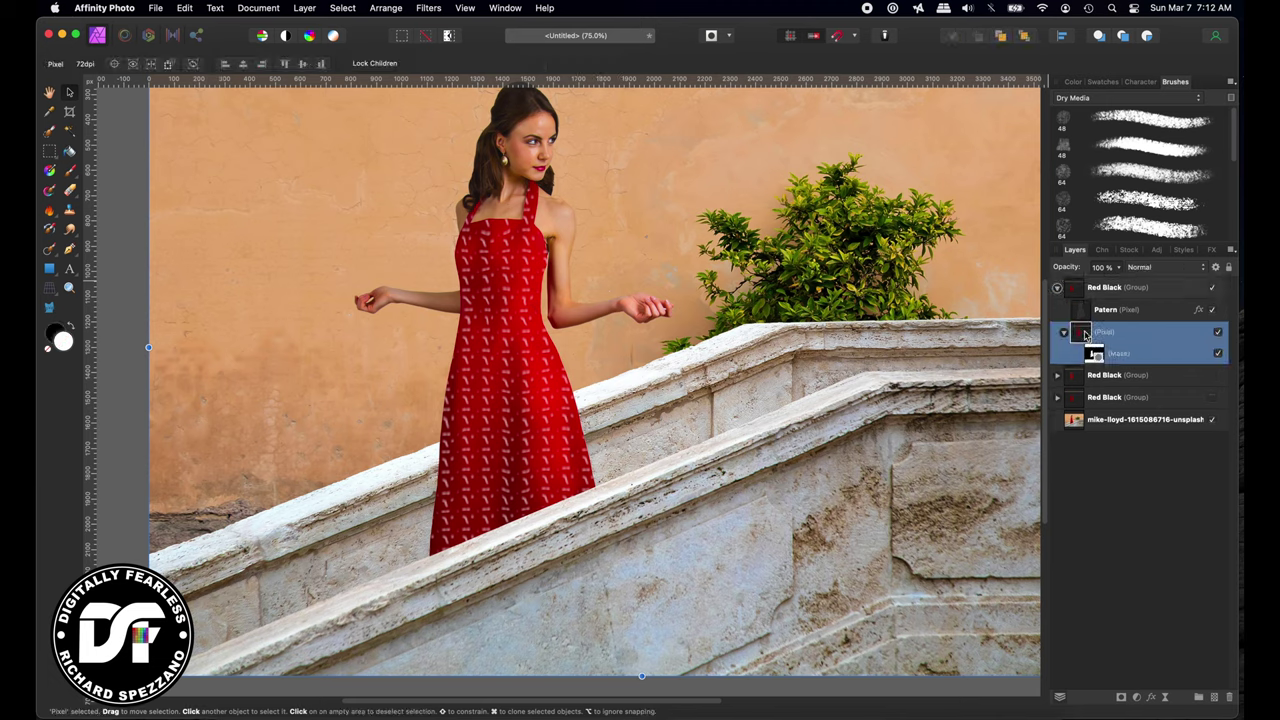
left_click(1136, 699)
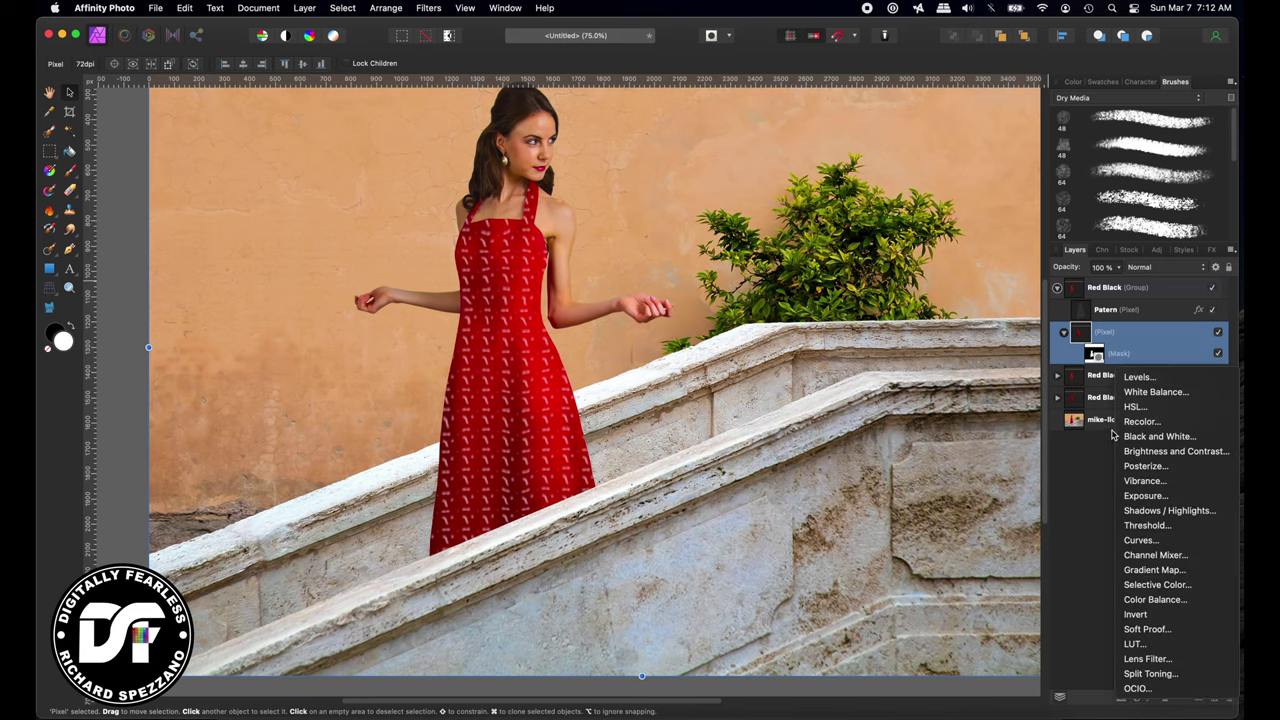
key("Escape")
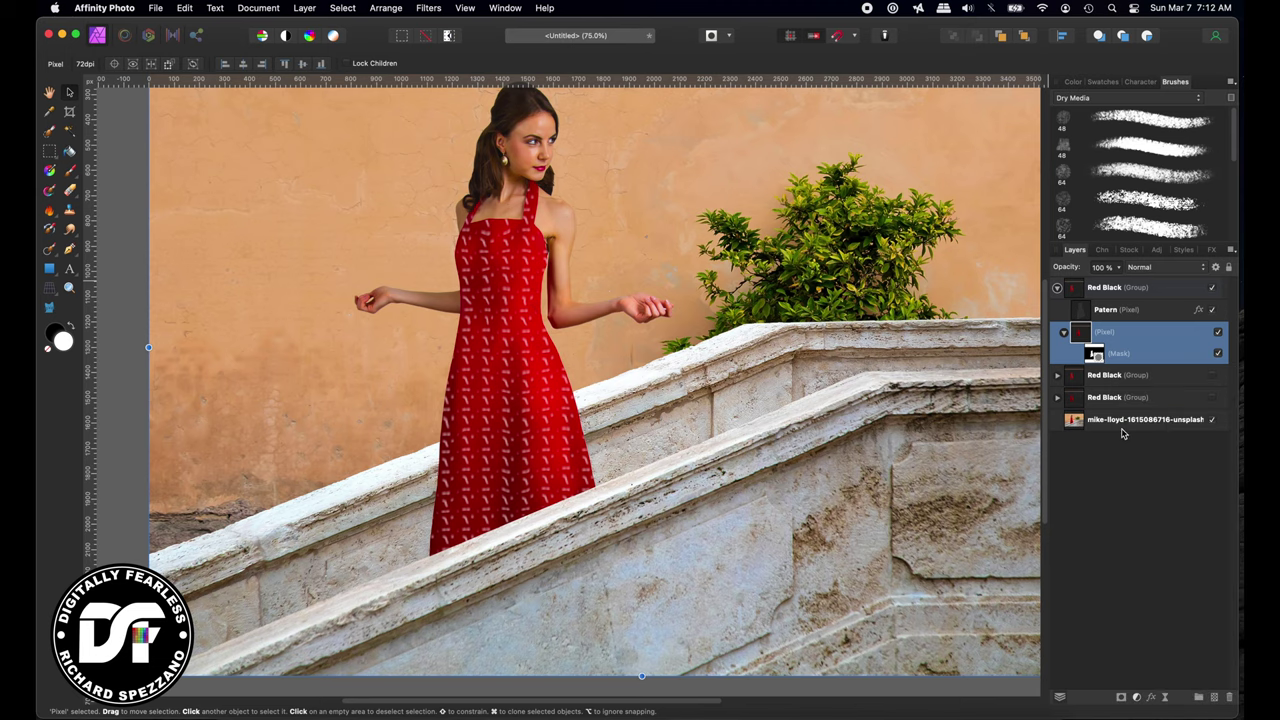
key("super+u")
left_click_drag(883, 599, 909, 603)
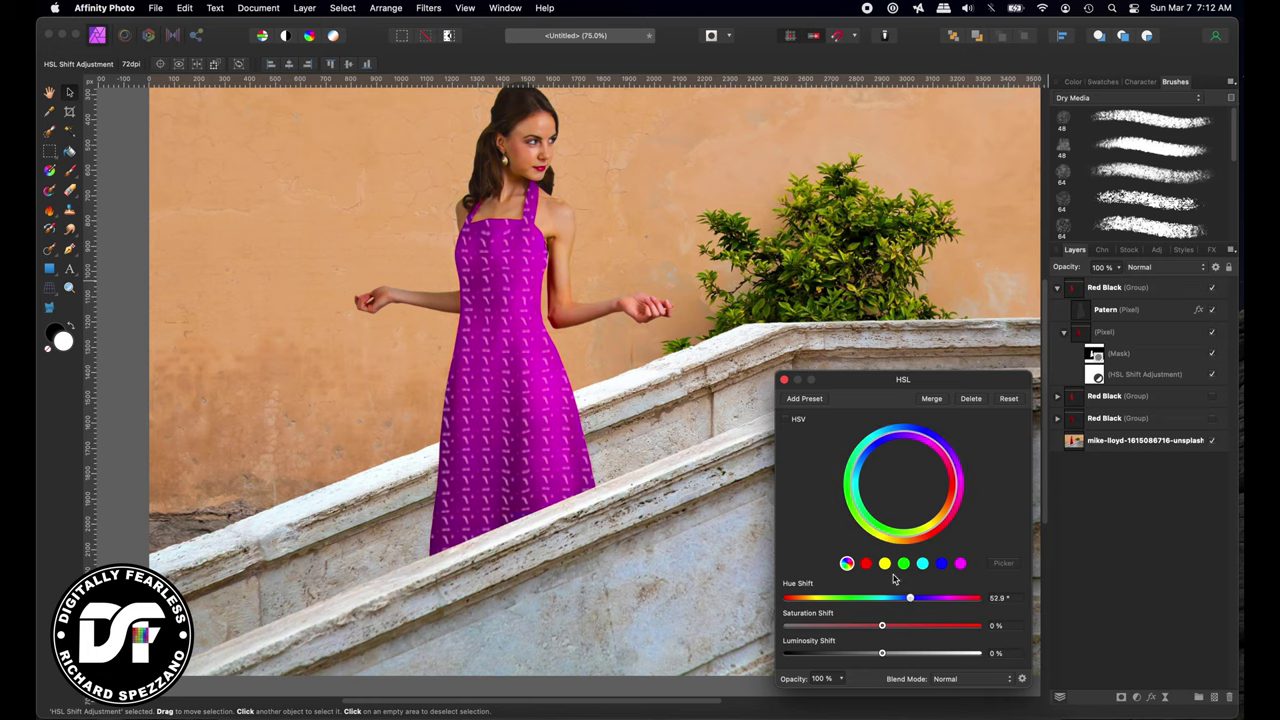
left_click(784, 380)
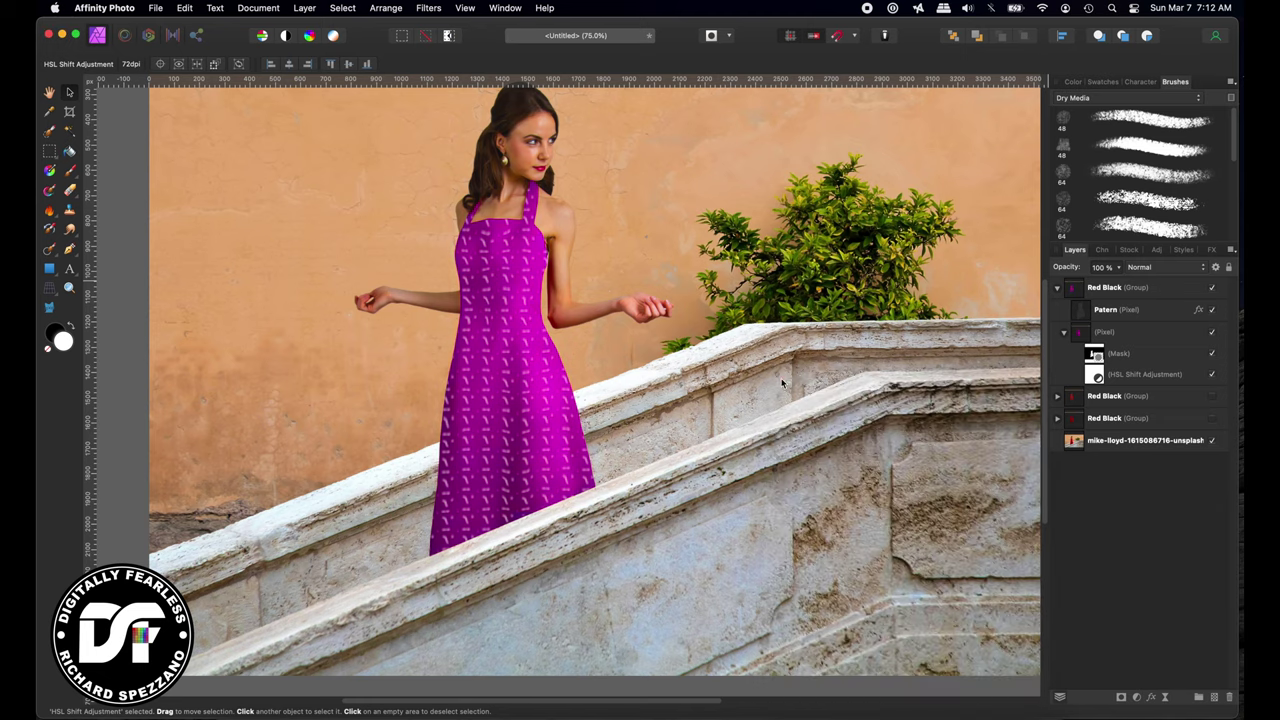
left_click(1083, 314)
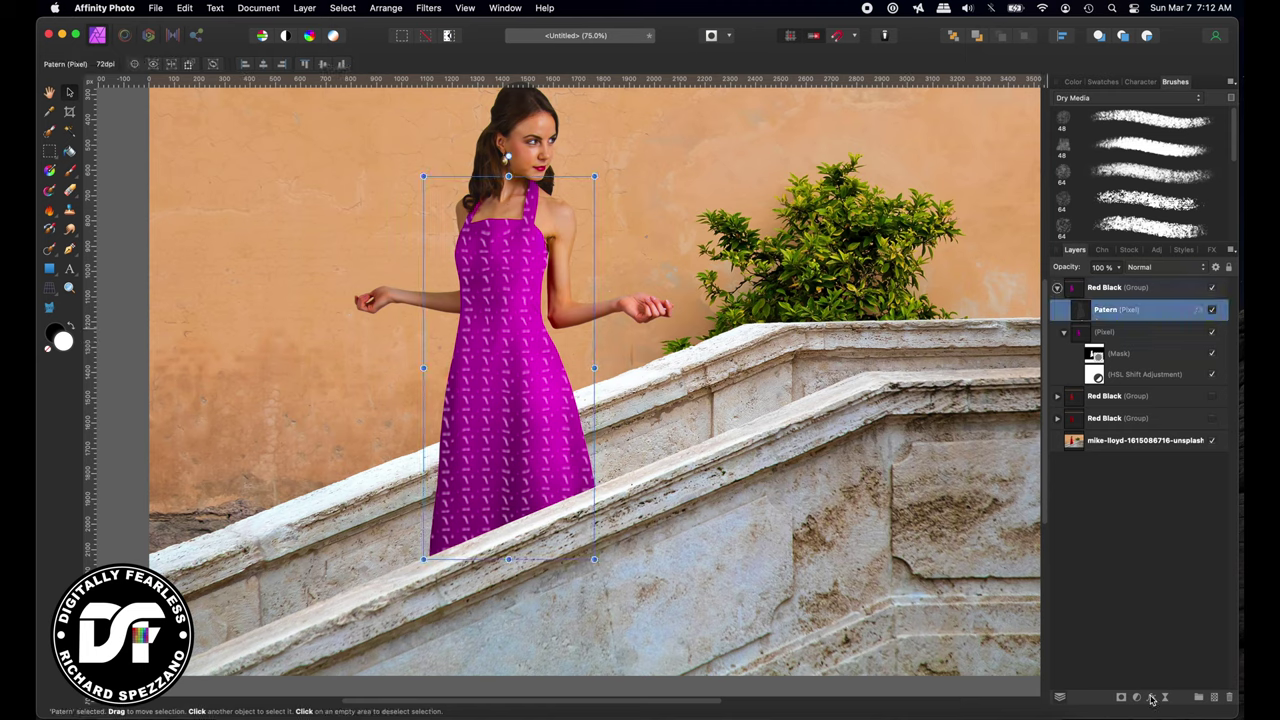
- Change the Patern Color Overlay to bright yellow (H 56, S 100, L 50)
left_click(1151, 697)
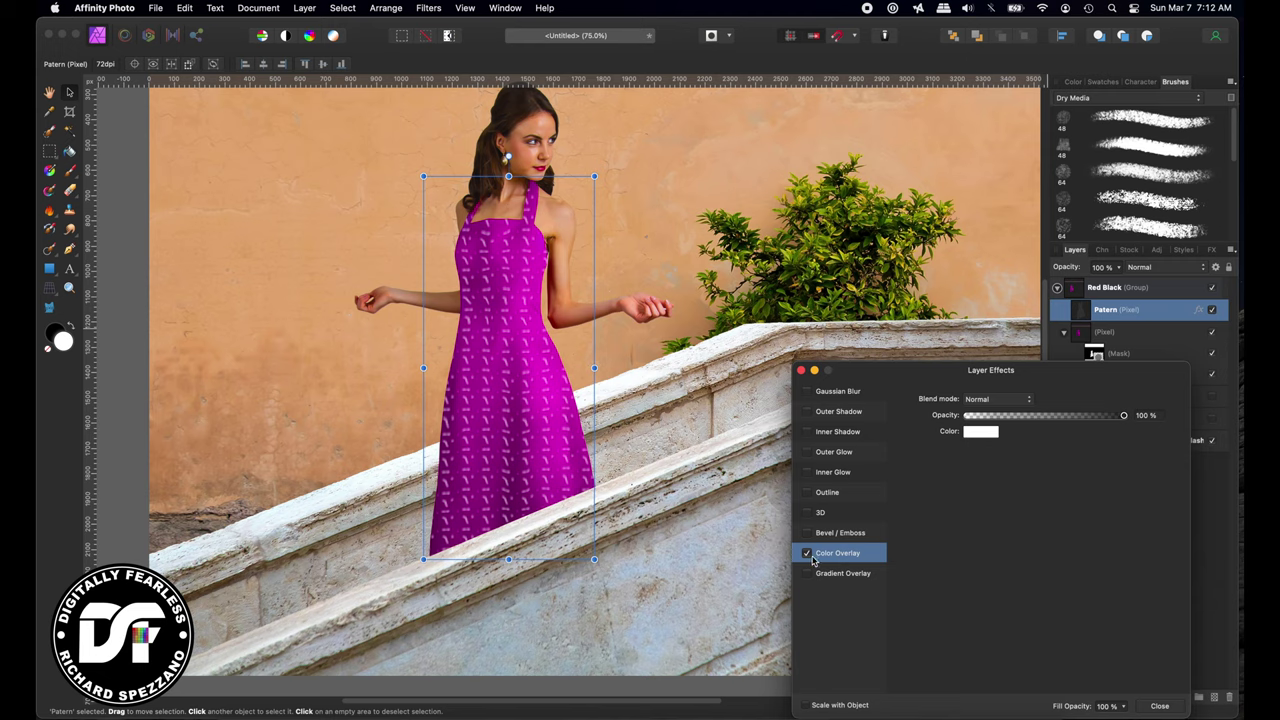
left_click(980, 433)
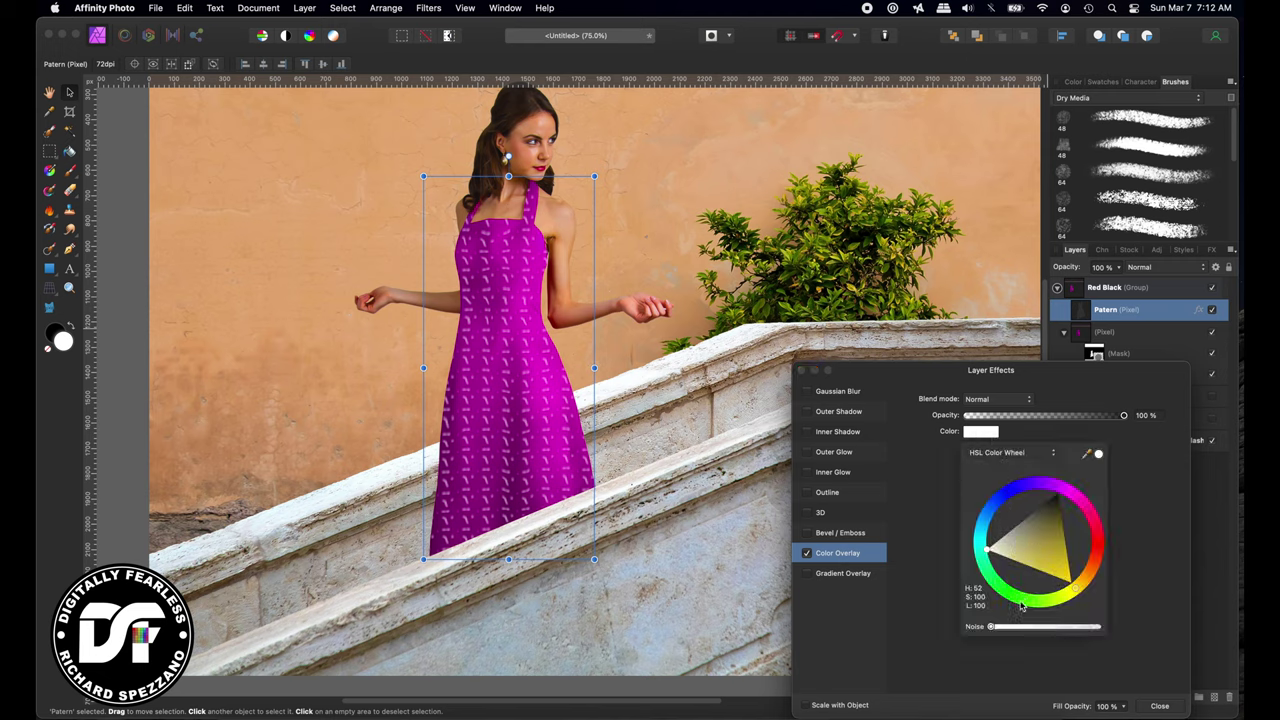
left_click(1071, 593)
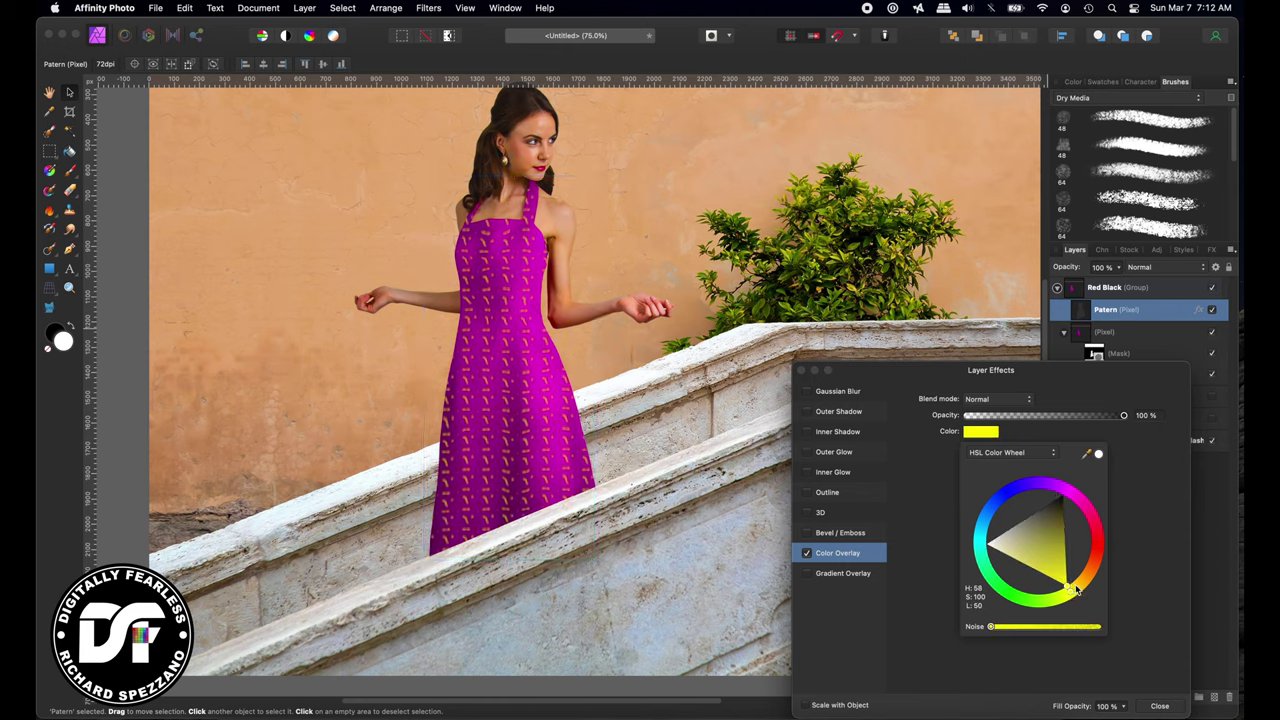
mouse_move(1073, 600)
left_mouse_down()
mouse_move(1051, 606)
mouse_move(1088, 582)
mouse_move(1076, 598)
left_mouse_up()
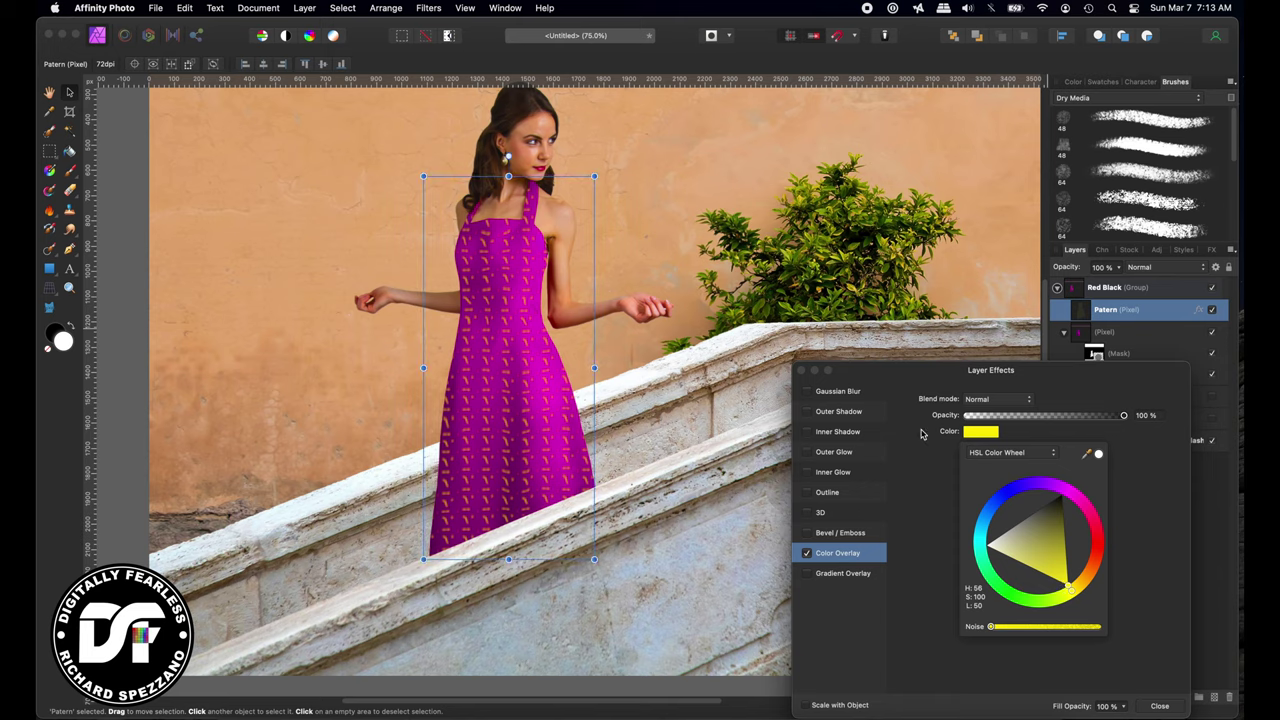
left_click(800, 370)
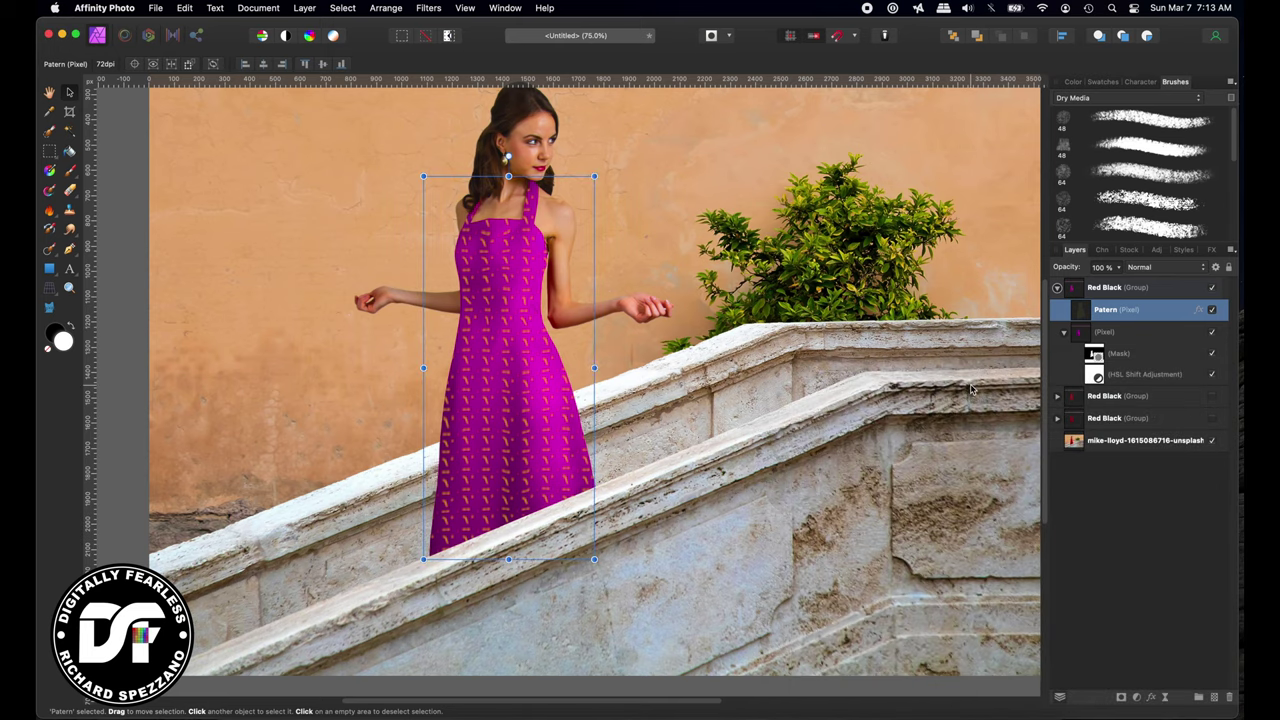
- Zoom in to inspect the yellow pattern, then bring back the Patern layer's Layer Effects
key("super+equal")
key("super+equal")
key("super+equal")
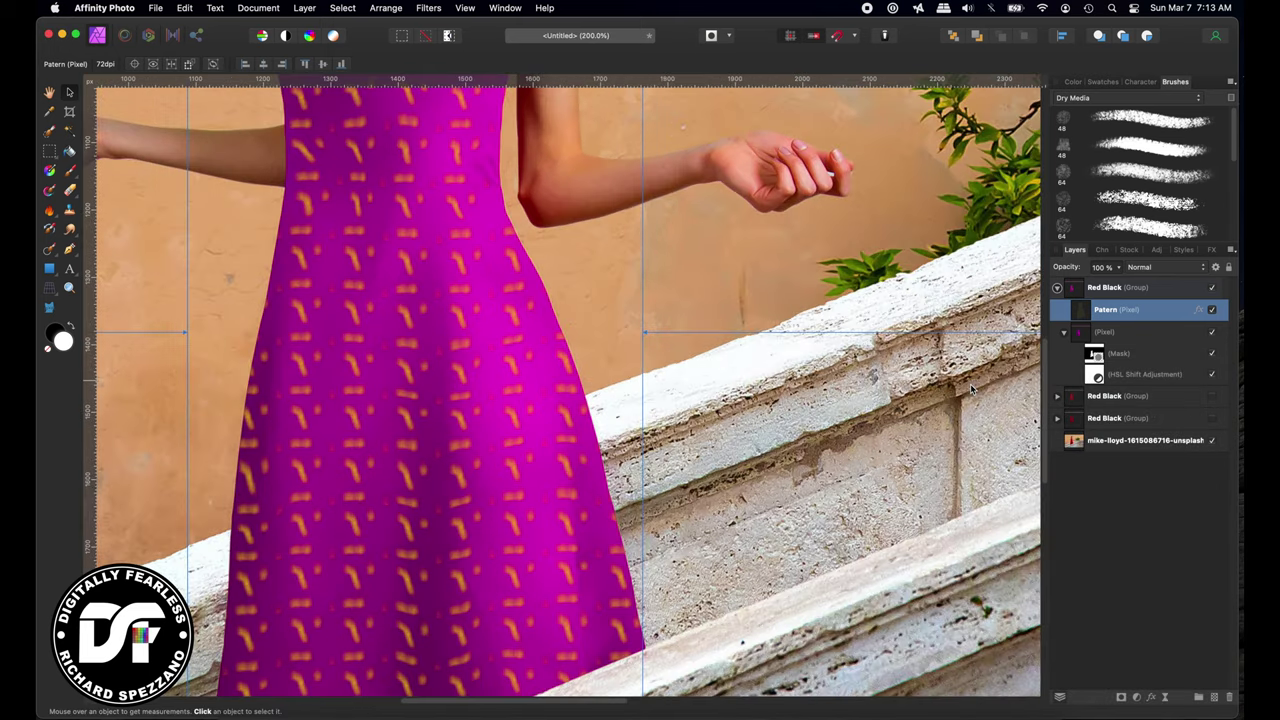
key("super+minus")
key("super+minus")
key("super+minus")
key("super+minus")
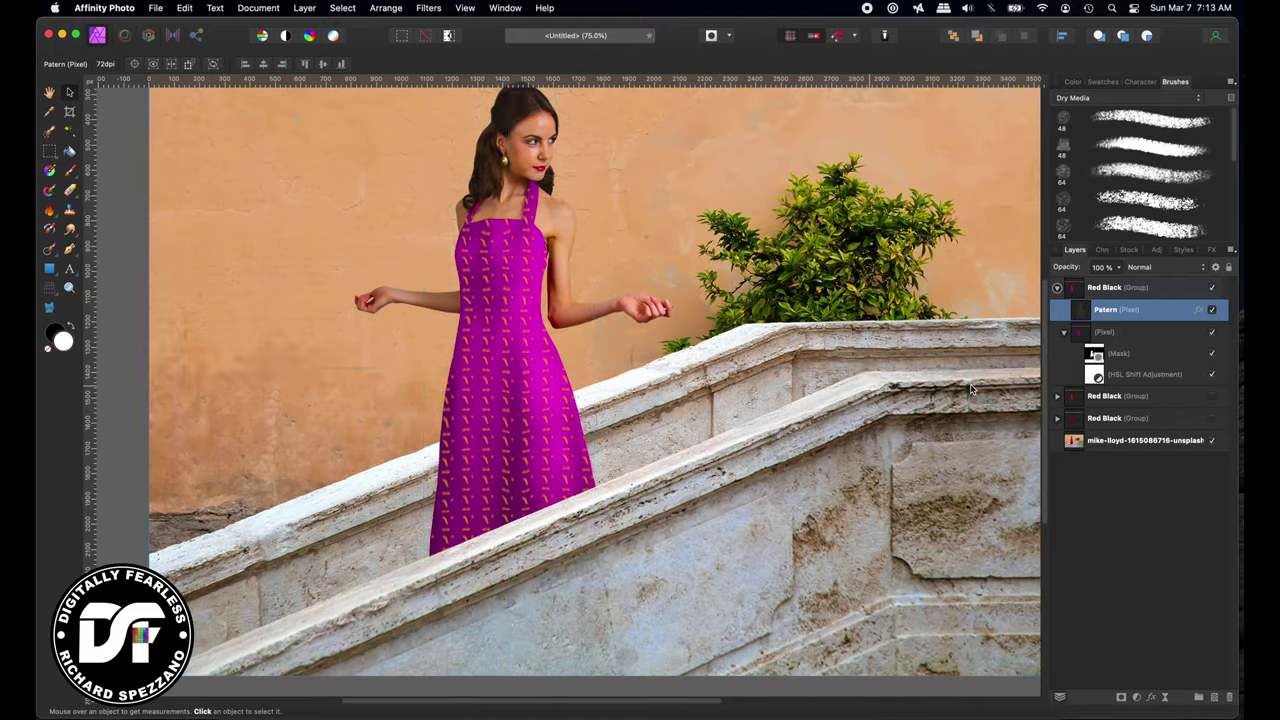
key("alt")
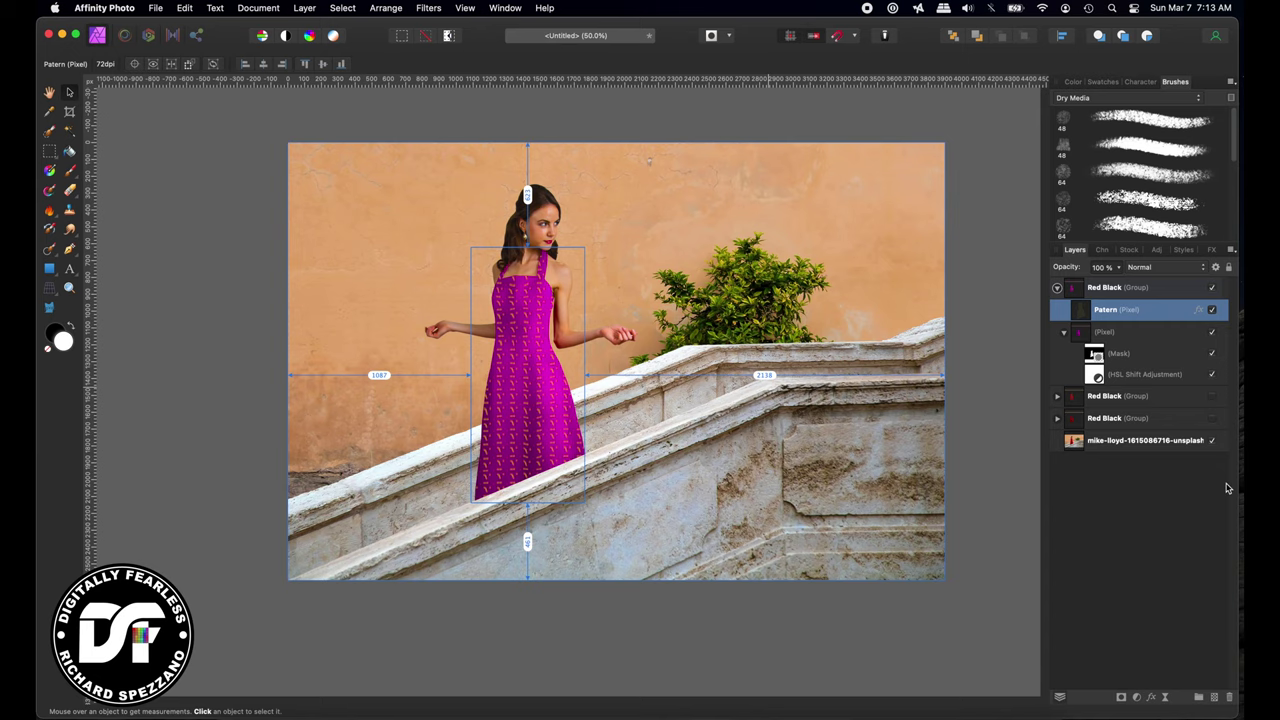
key("super+equal")
key("super+equal")
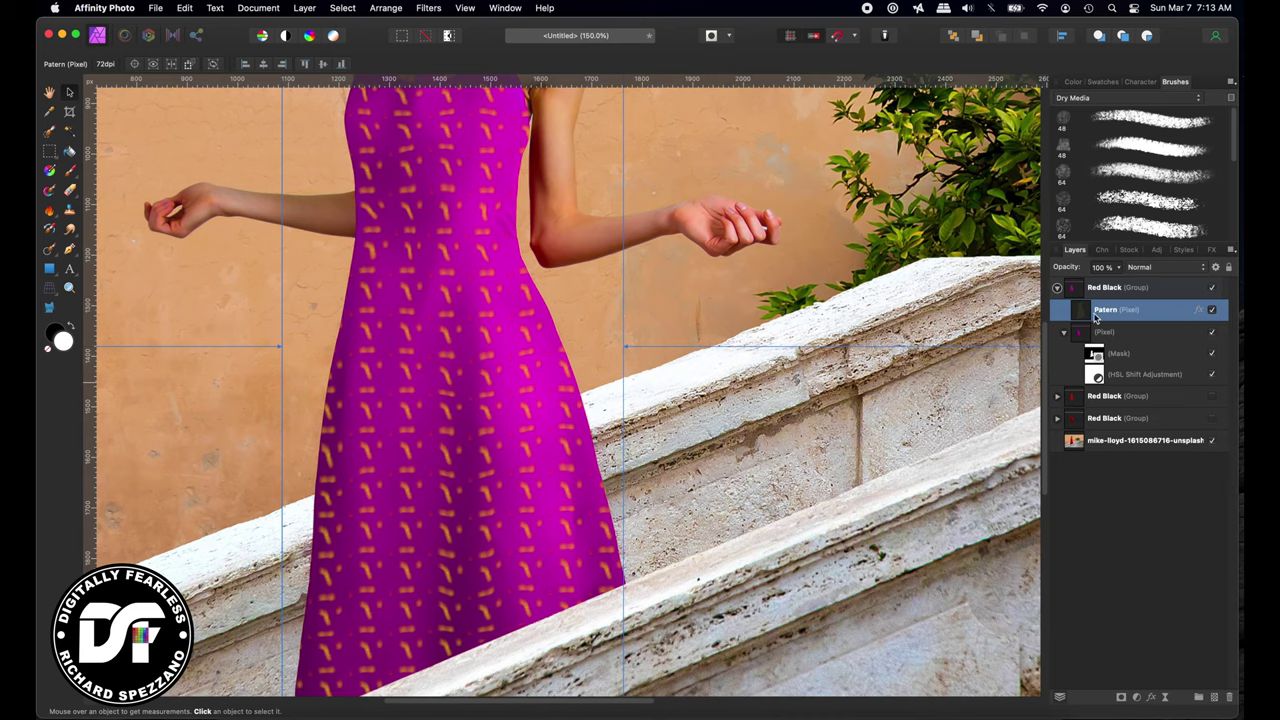
left_click(1151, 698)
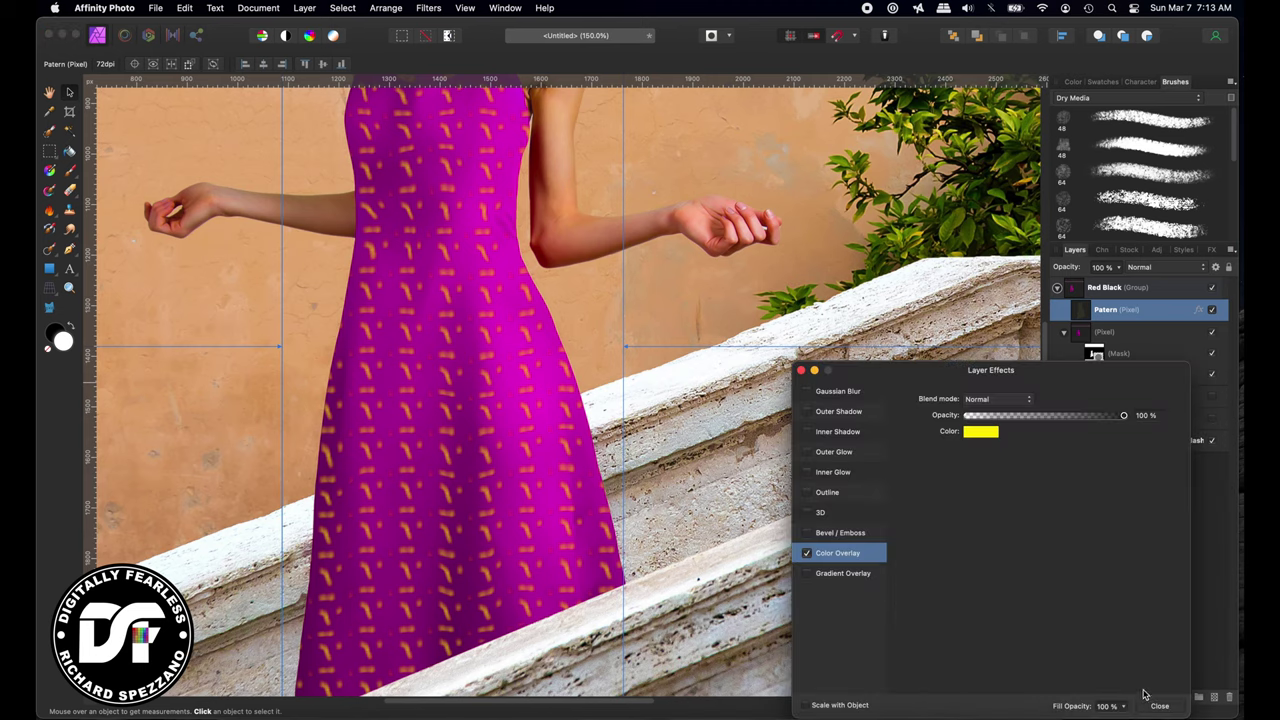
- Try a 3D effect on the pattern with soften and radius near 0.7 px, then disable it
left_click(824, 515)
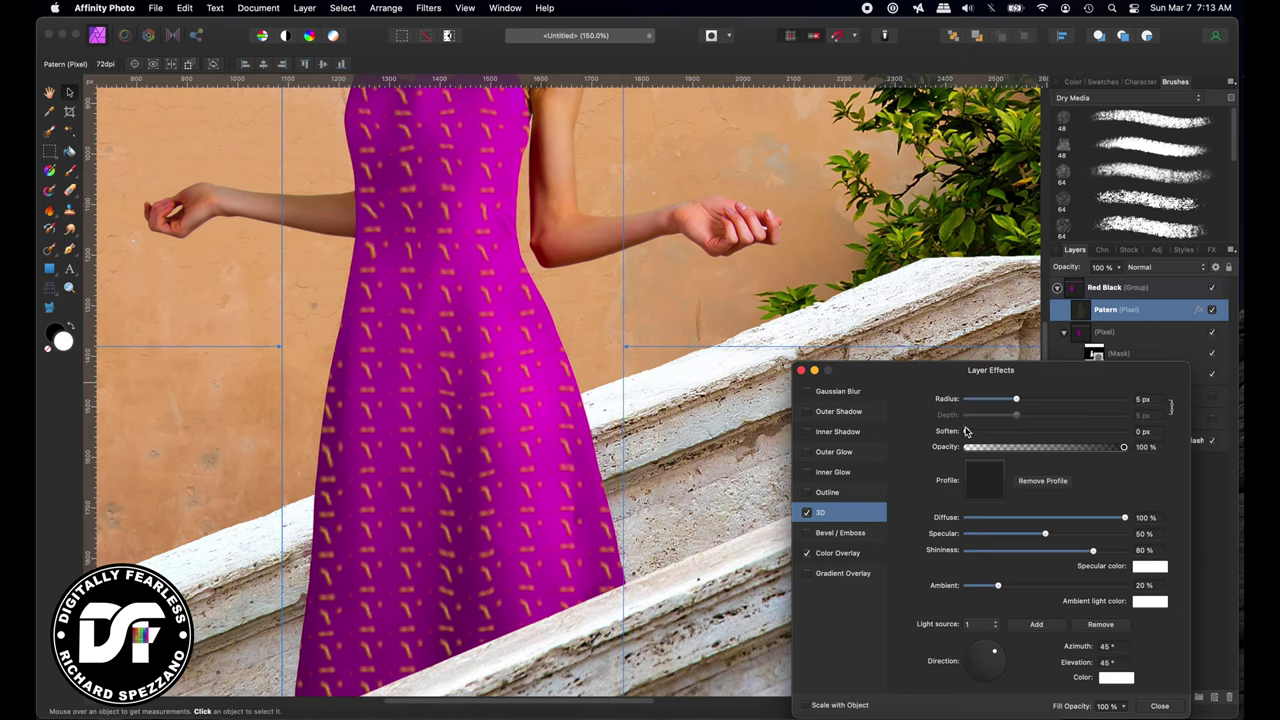
left_click_drag(966, 432, 1061, 432)
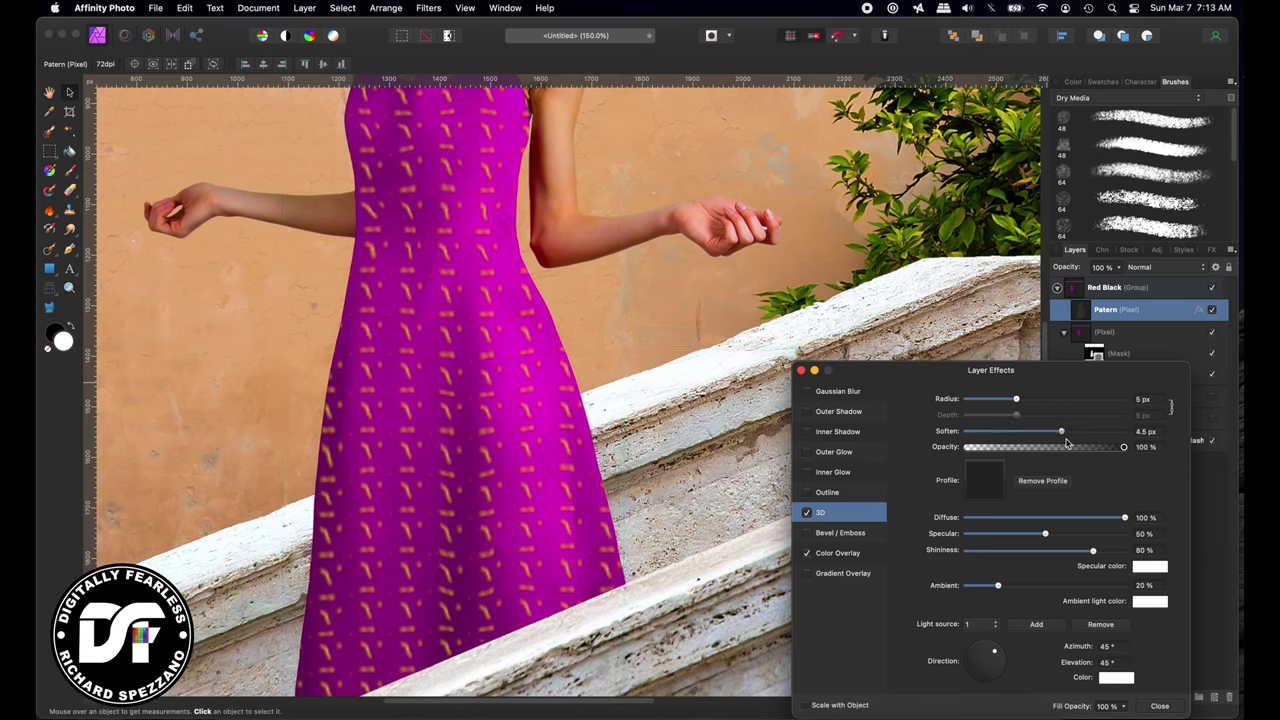
left_click(979, 436)
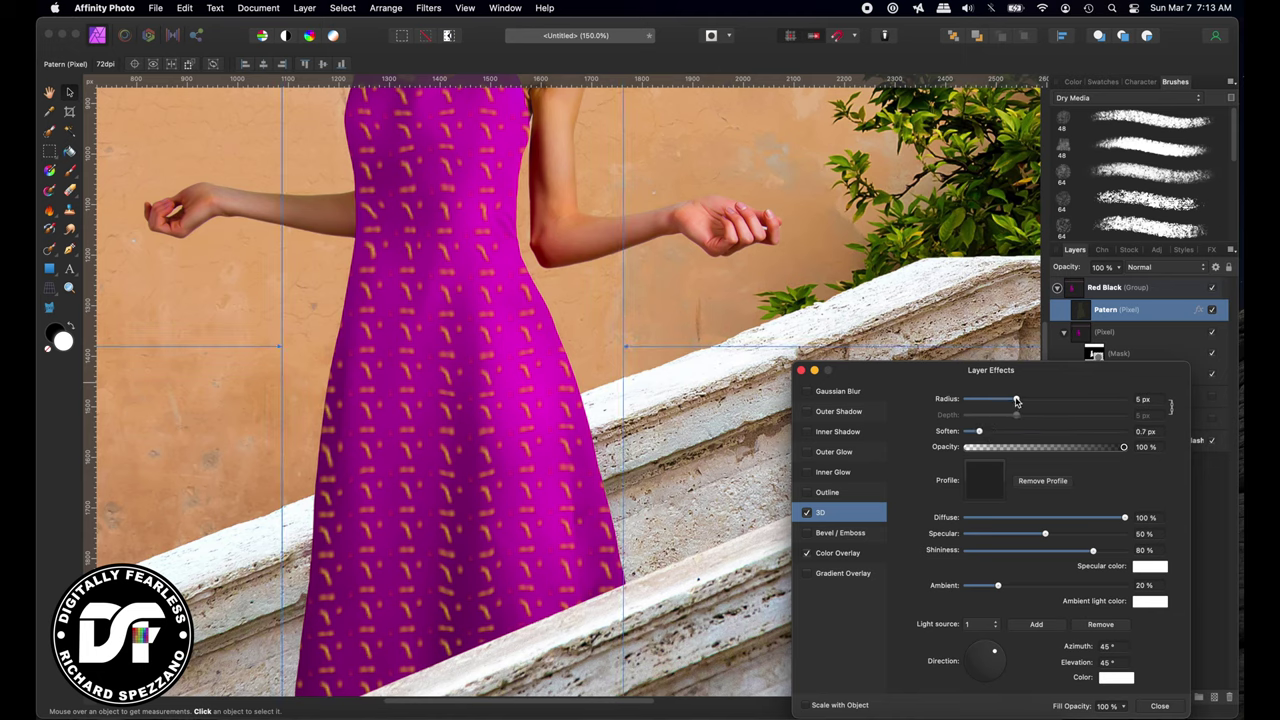
left_click_drag(1017, 401, 988, 405)
left_click(806, 513)
- Add a black Outline to the pattern marks with 0.1 px radius and 33% opacity
left_click(827, 494)
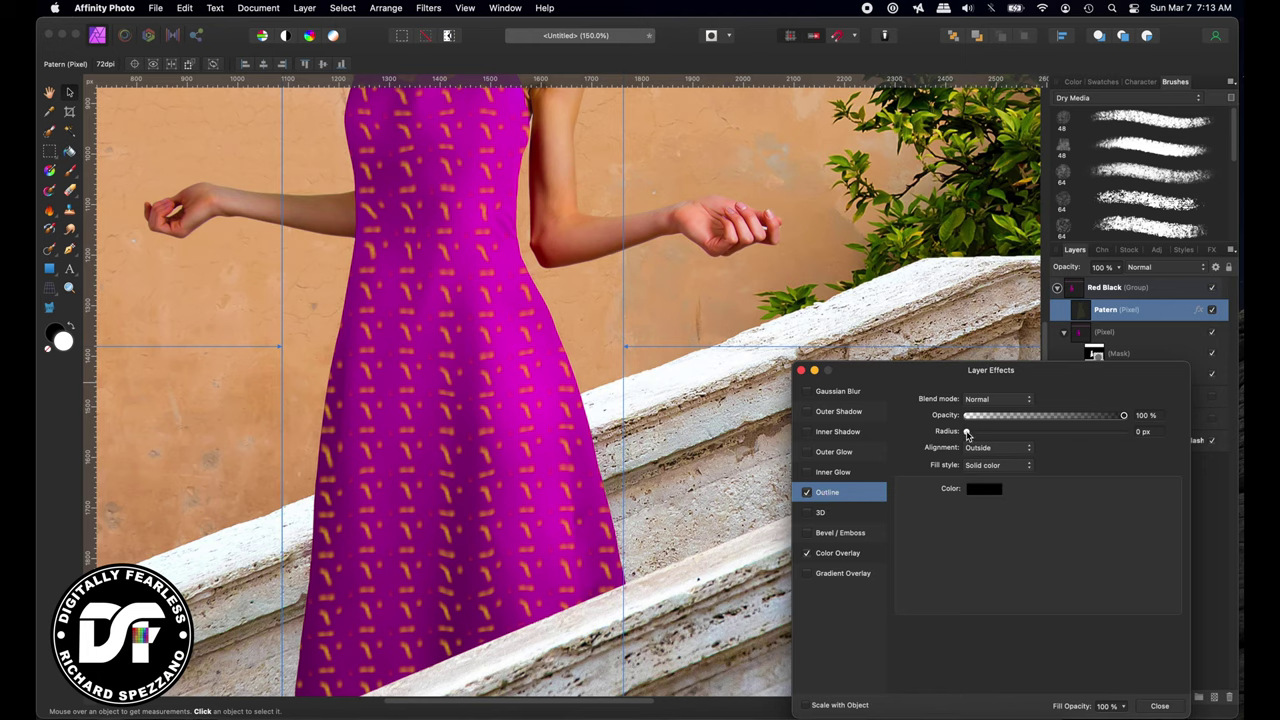
left_click_drag(967, 434, 970, 433)
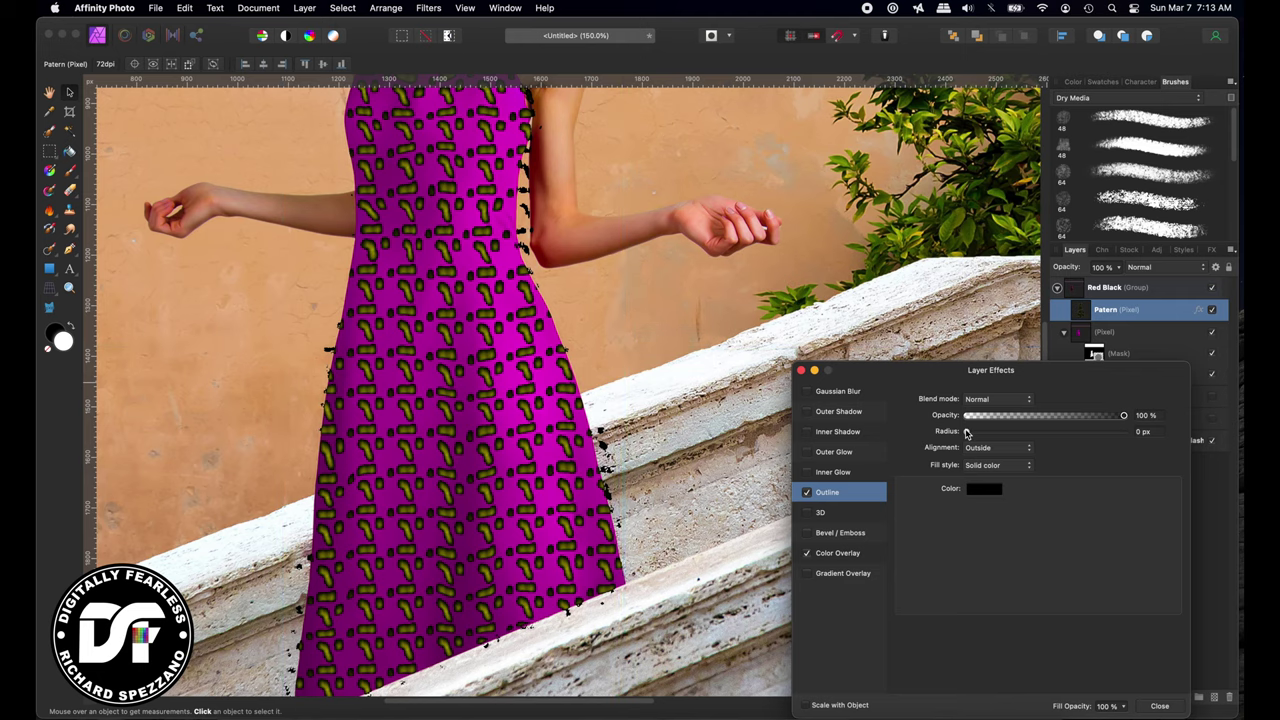
left_click_drag(966, 432, 968, 432)
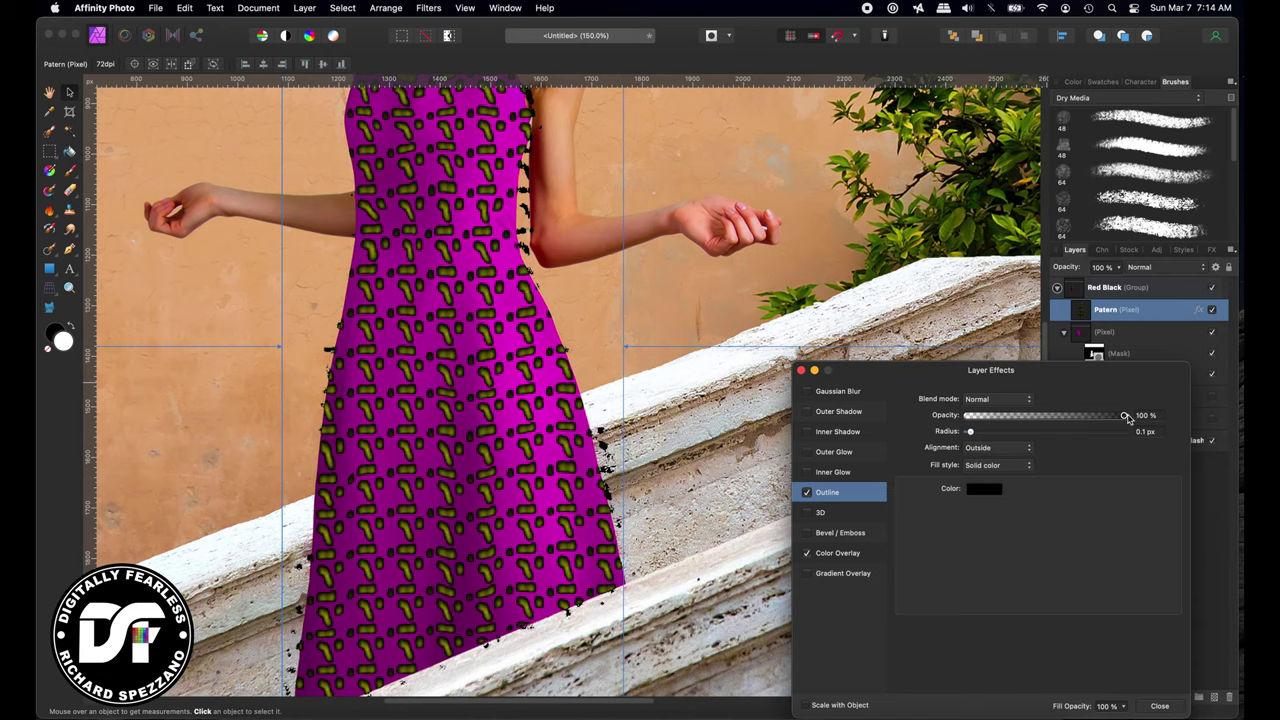
mouse_move(1125, 416)
left_mouse_down()
mouse_move(993, 416)
mouse_move(1020, 424)
left_mouse_up()
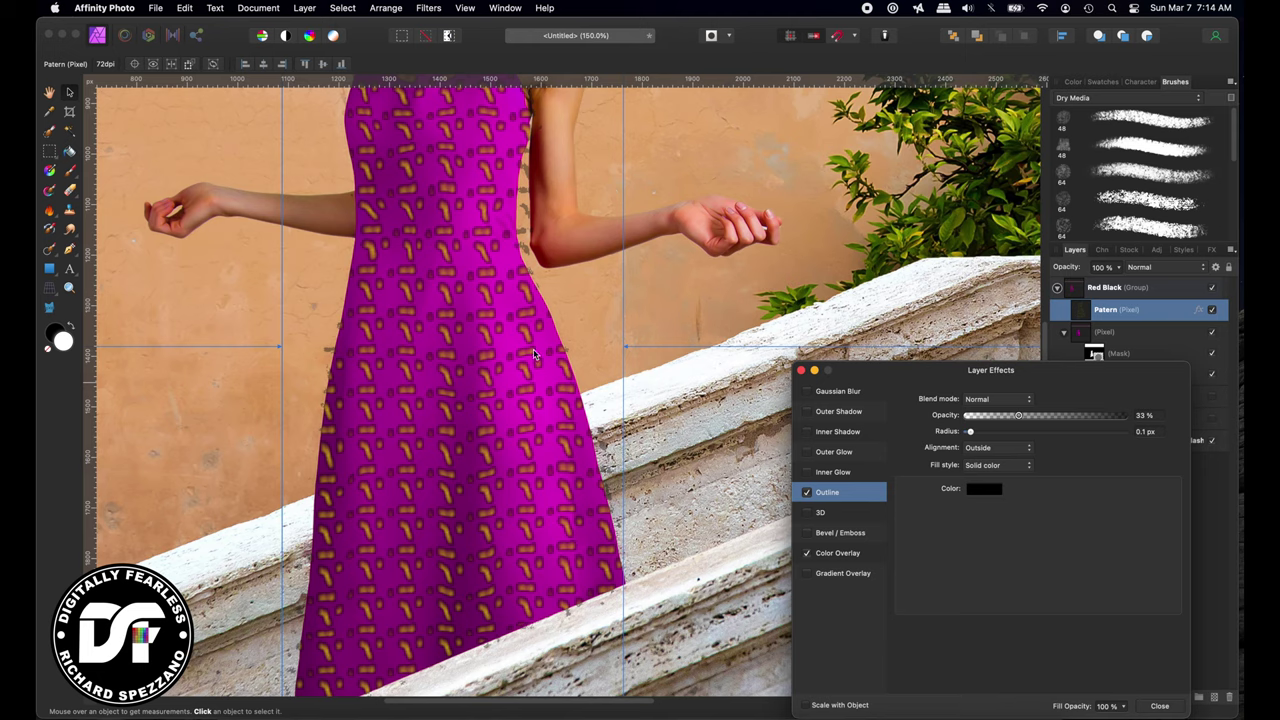
left_click(800, 371)
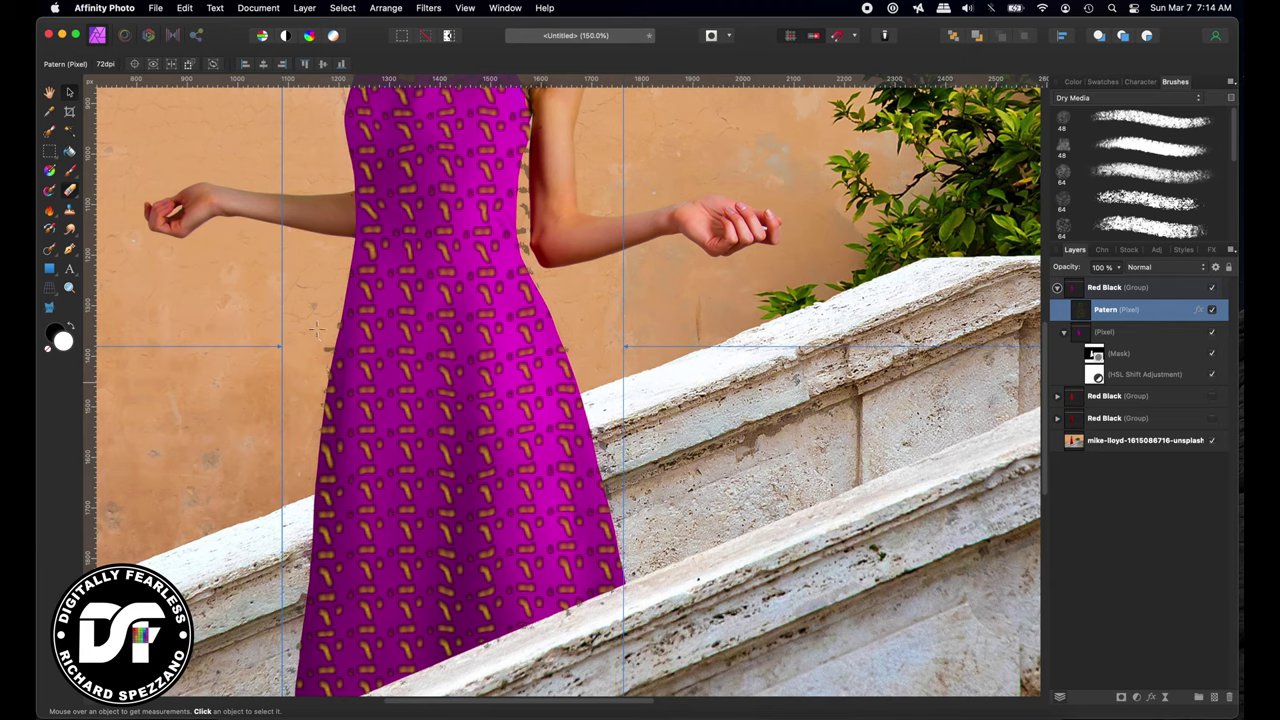
- Erase the stray yellow pattern marks beside the arm with an enlarged Erase Brush on the Patern layer
key("e")
key("bracketright")
key("bracketright")
key("bracketright")
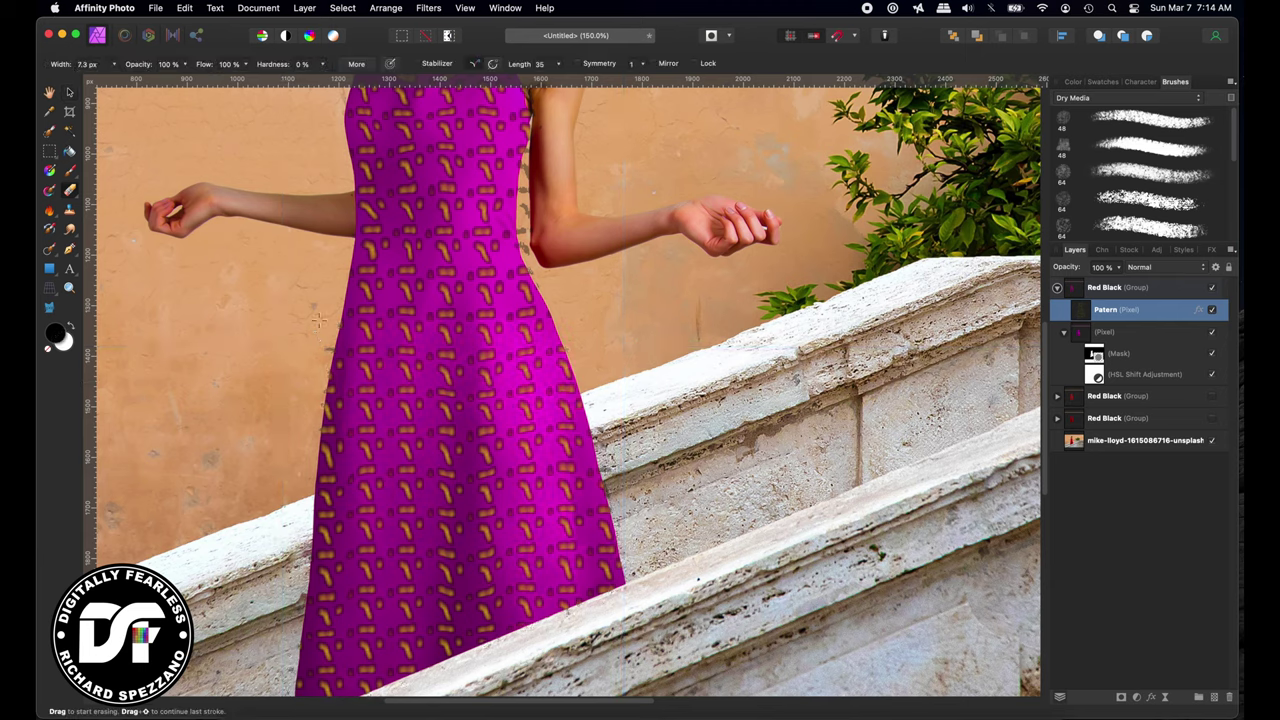
key("bracketright")
key("bracketright")
key("bracketright")
key("bracketright")
key("bracketright")
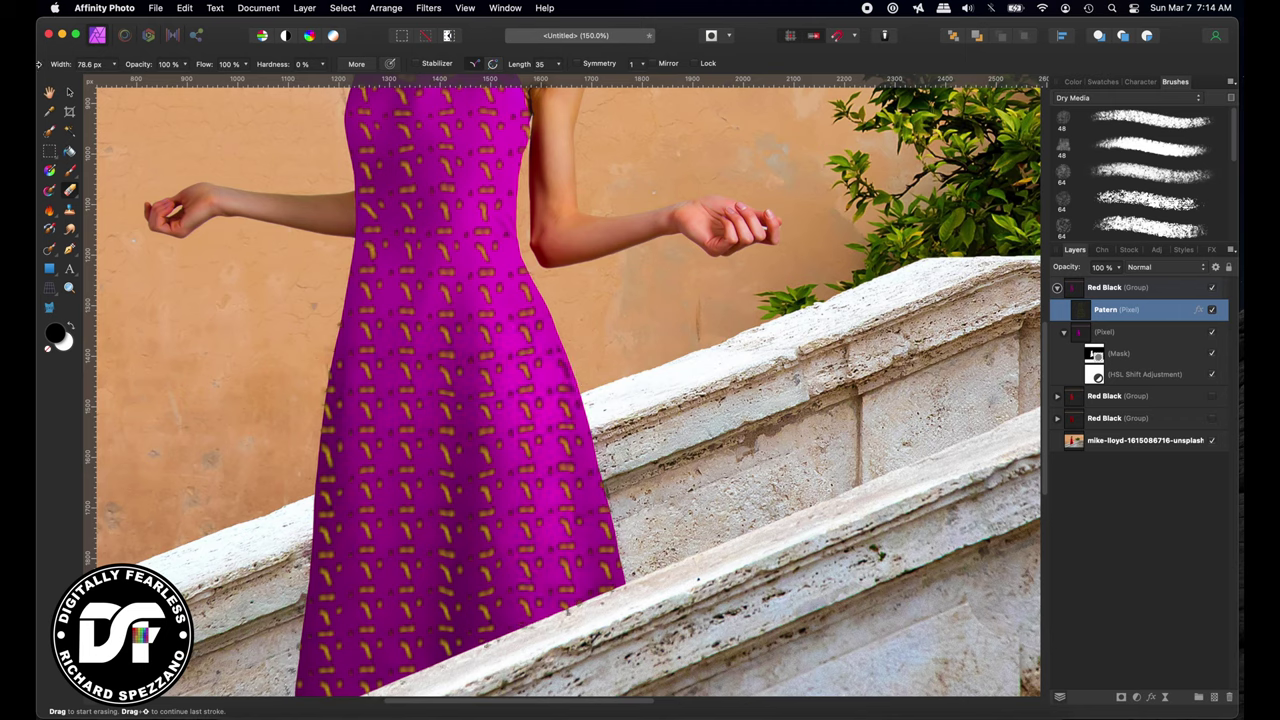
left_click(69, 91)
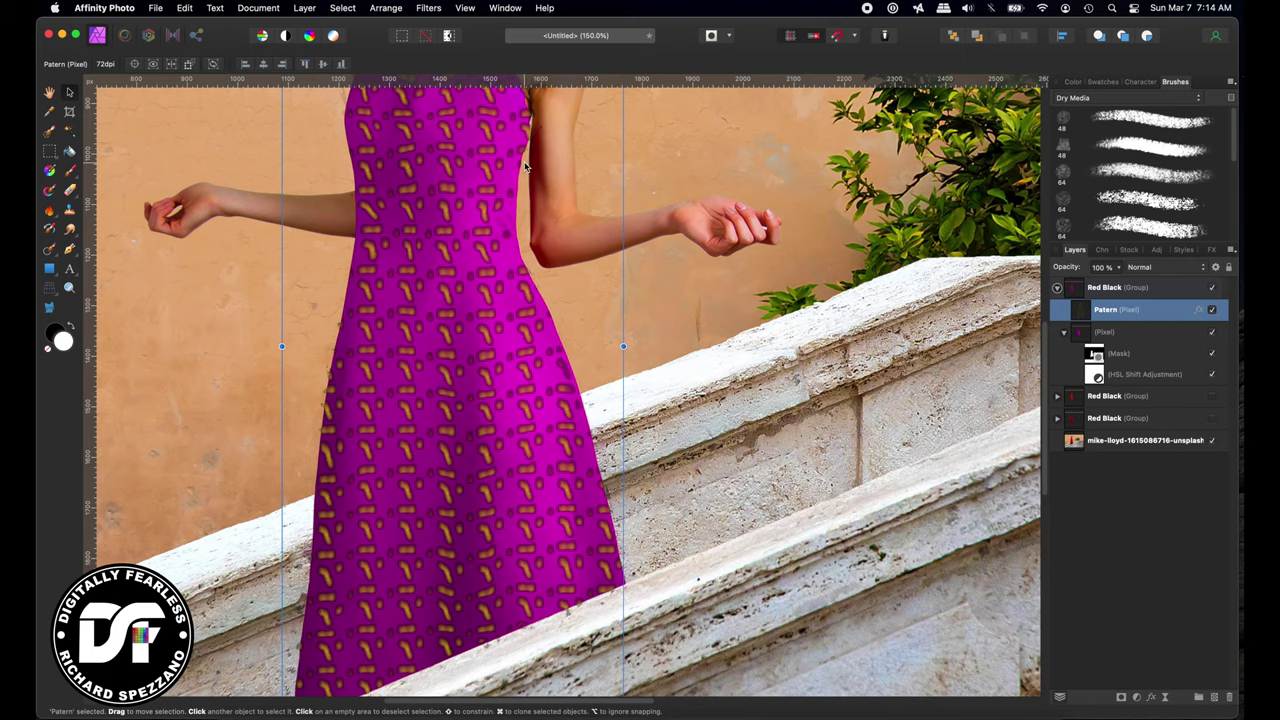
scroll(524, 166, "down", 3)
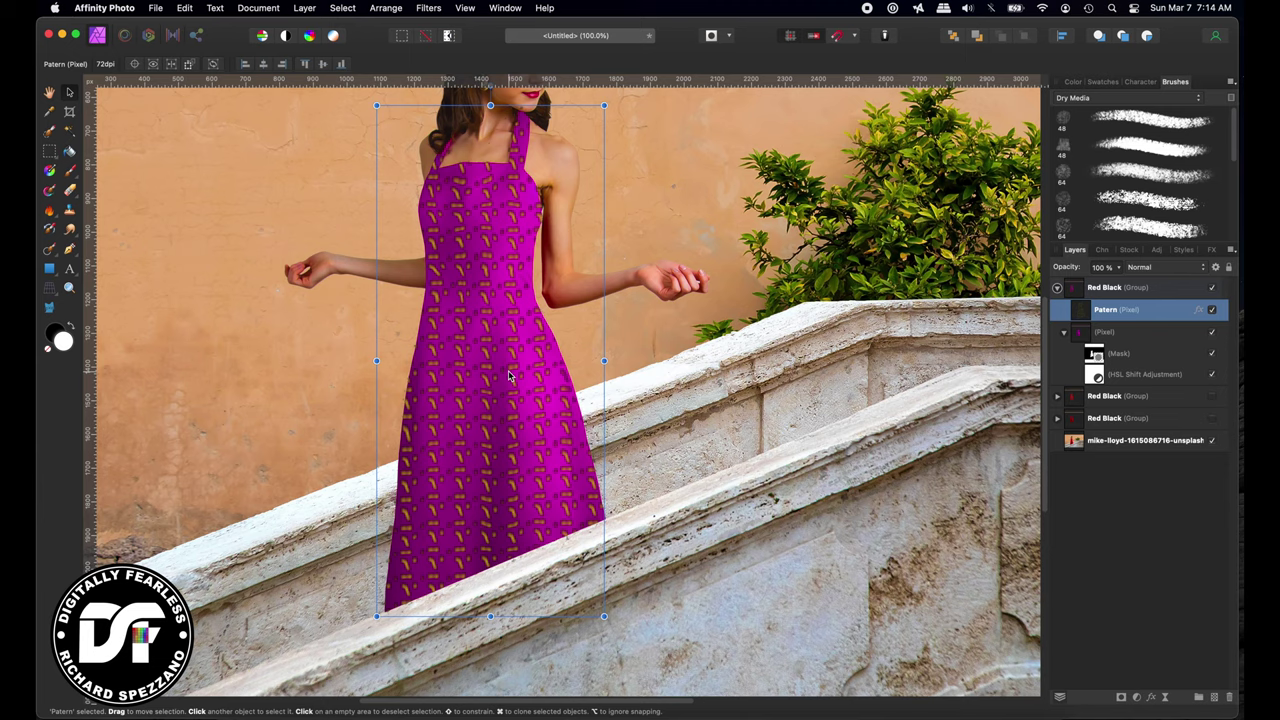
key("super+minus")
key("super+plus")
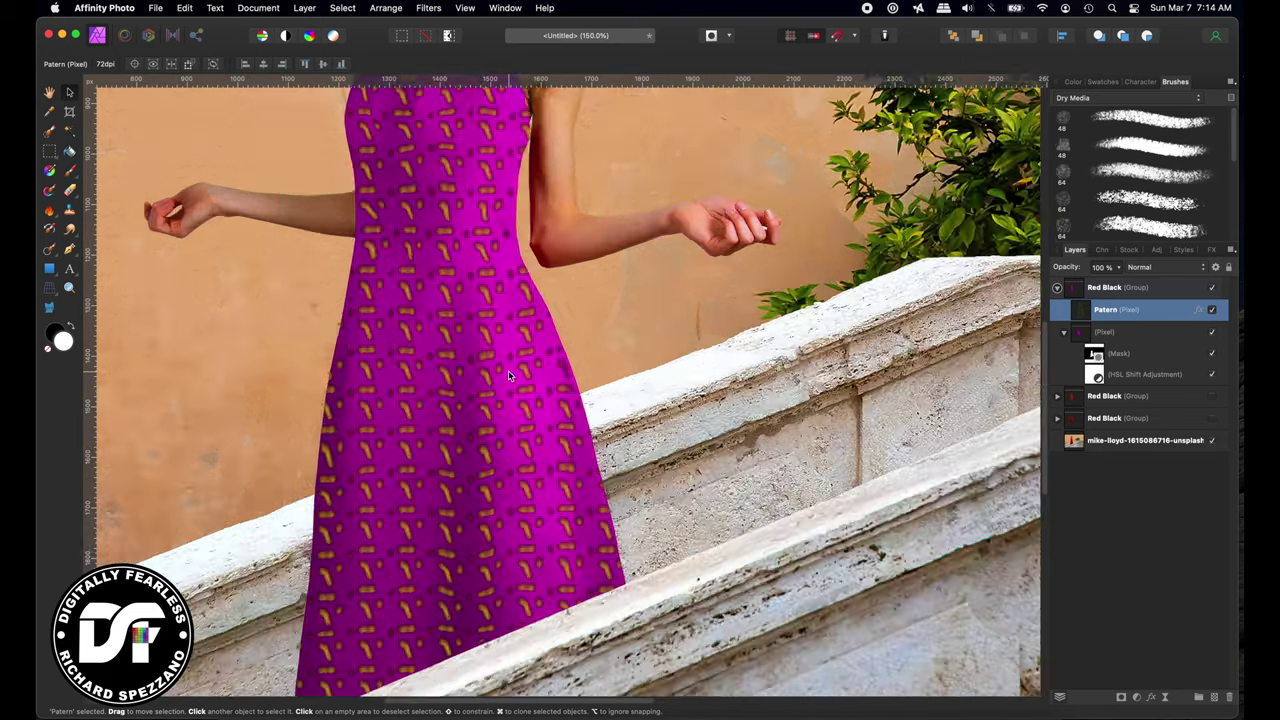
key("super+minus")
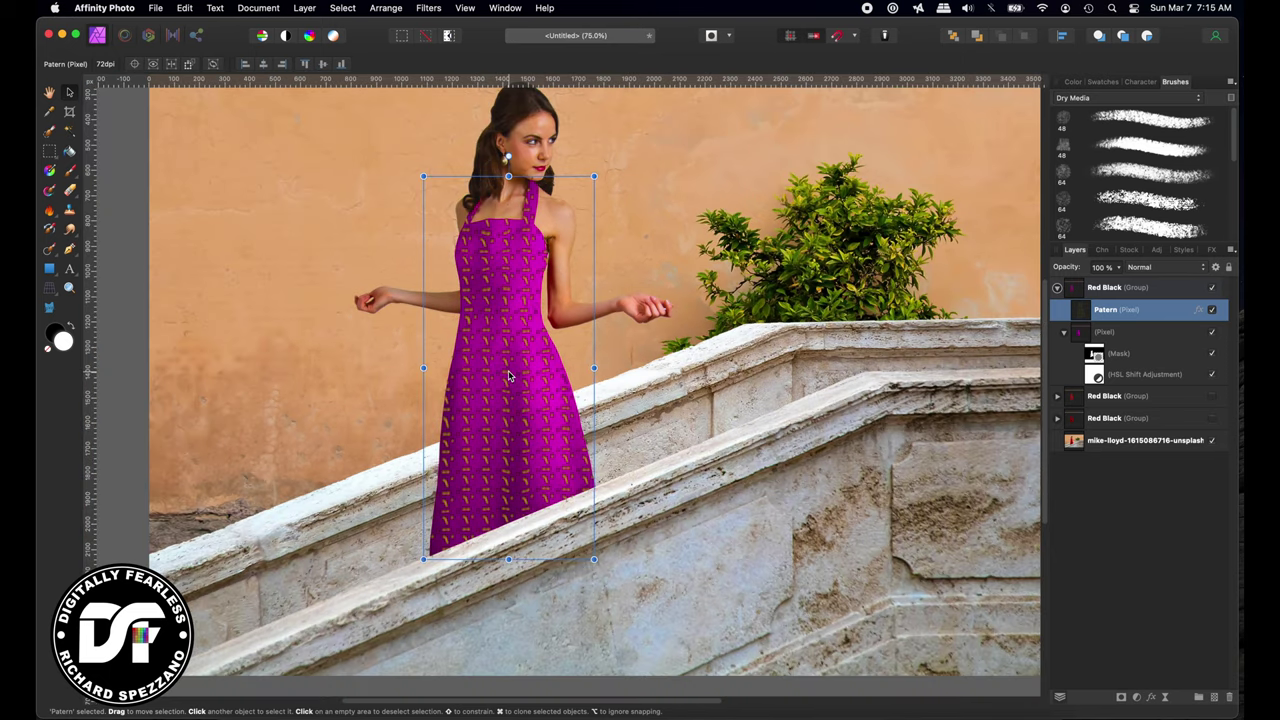